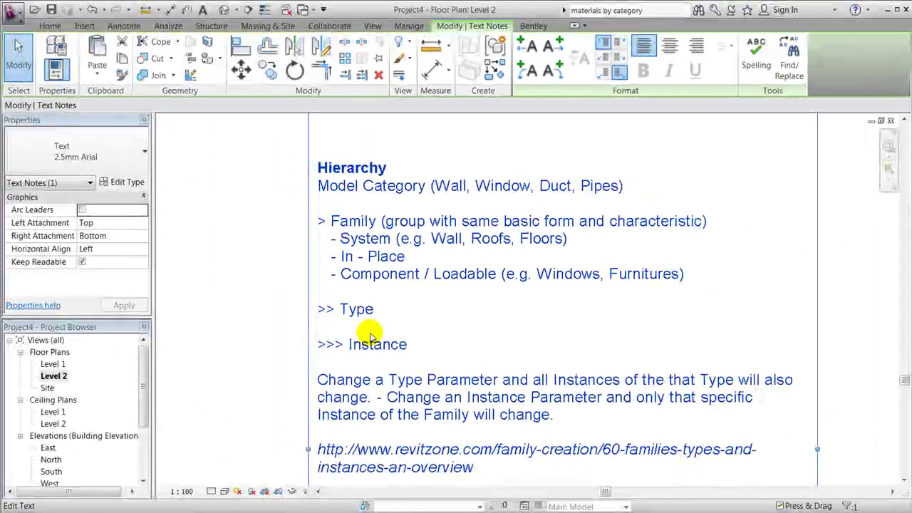
# Step: Open the Level 1 floor plan, then start a new family without saving the project
pyautogui.click(52, 364)
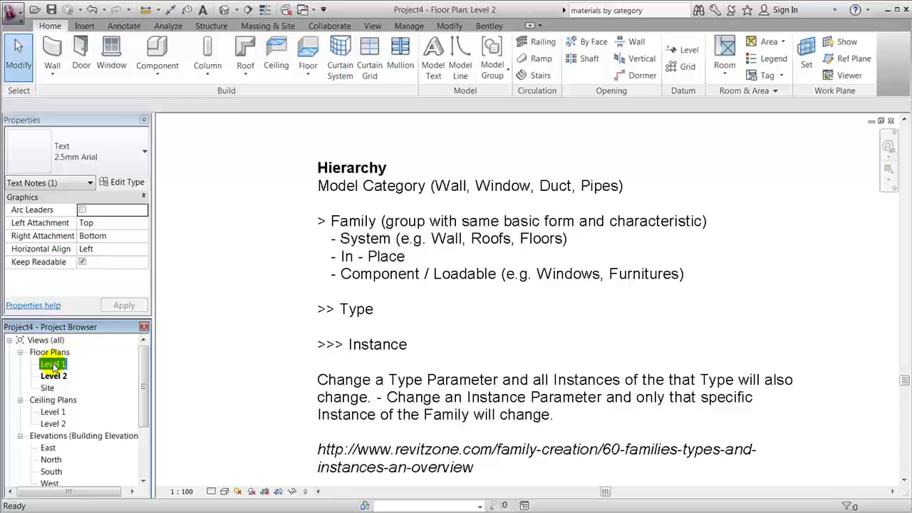
pyautogui.doubleClick(52, 364)
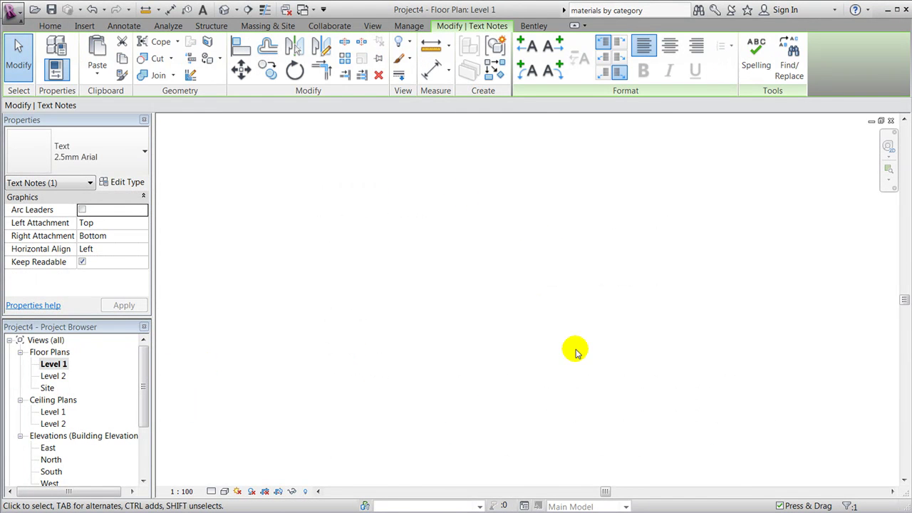
pyautogui.scroll(-3, 456, 322)
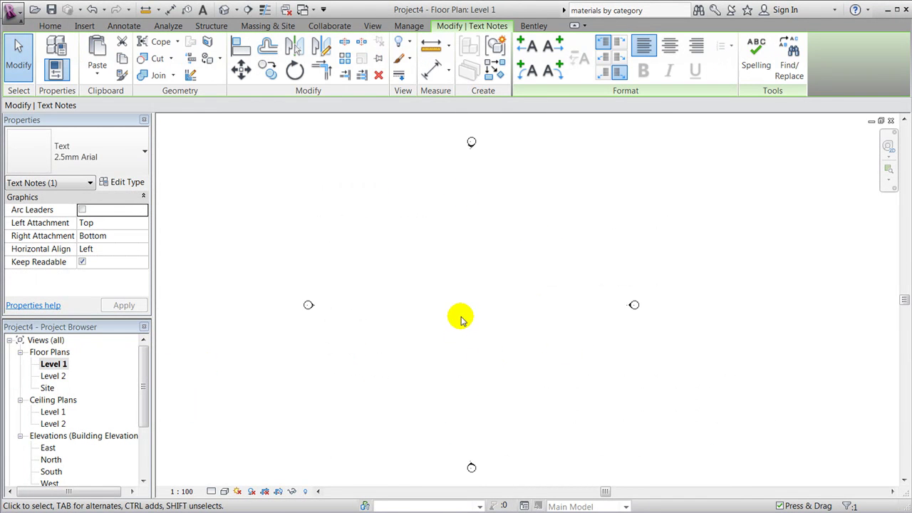
pyautogui.click(456, 280)
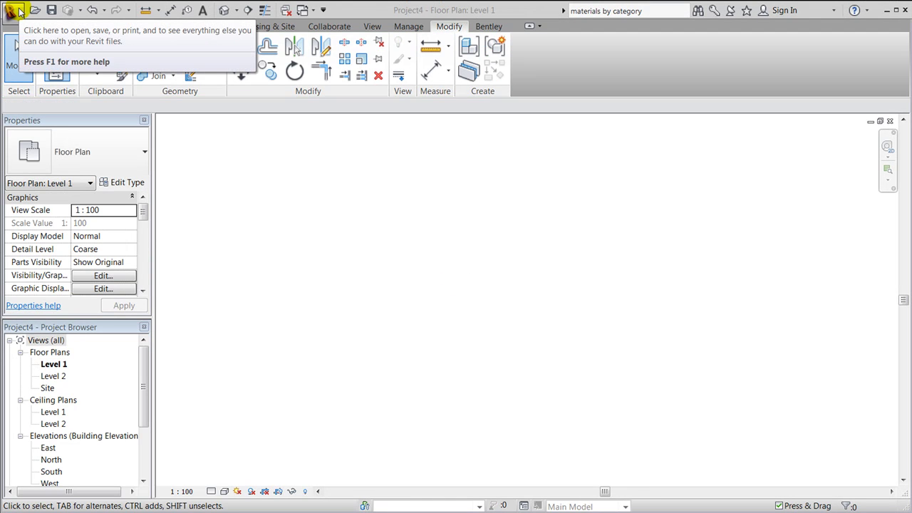
pyautogui.click(15, 10)
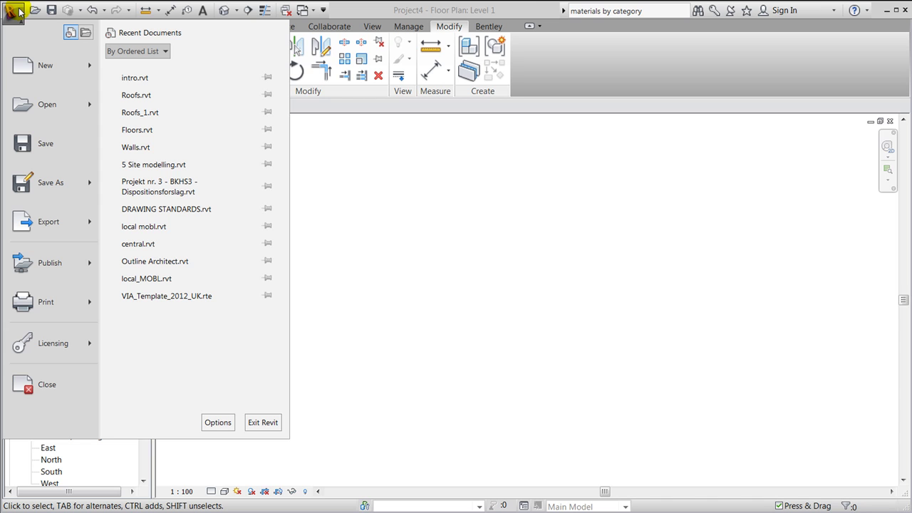
pyautogui.moveTo(33, 65)
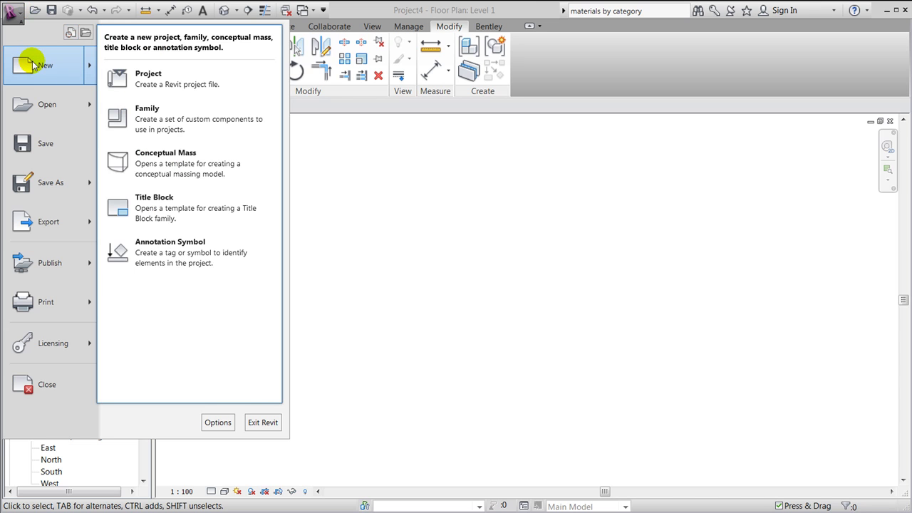
pyautogui.click(175, 121)
pyautogui.click(549, 332)
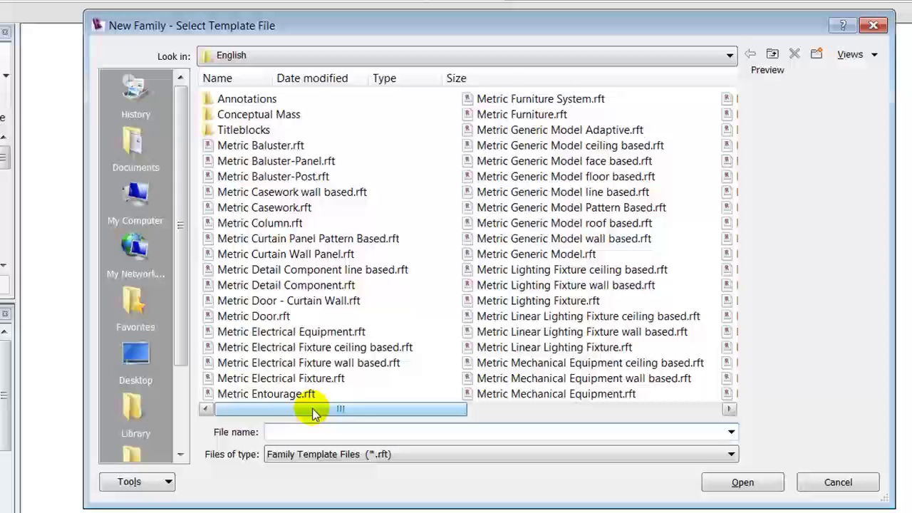
# Step: Choose Metric Generic Model.rft from the English family templates folder
pyautogui.click(326, 57)
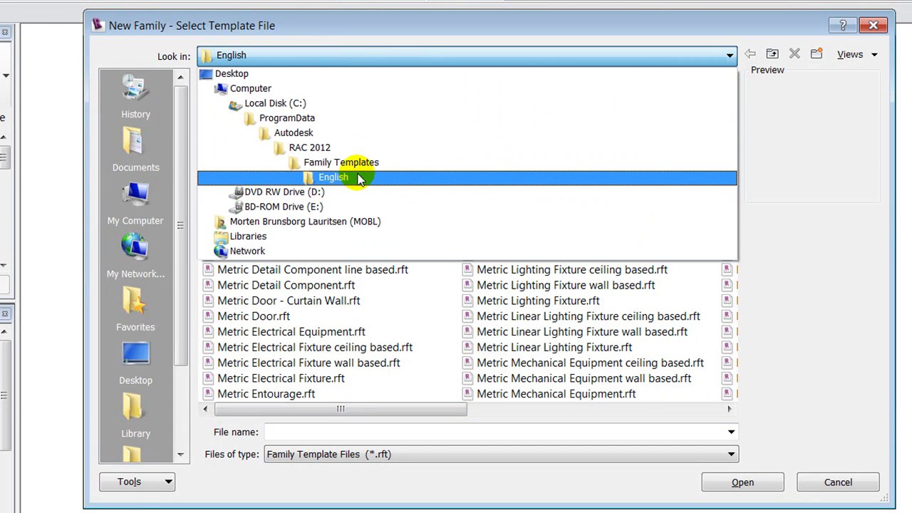
pyautogui.click(357, 179)
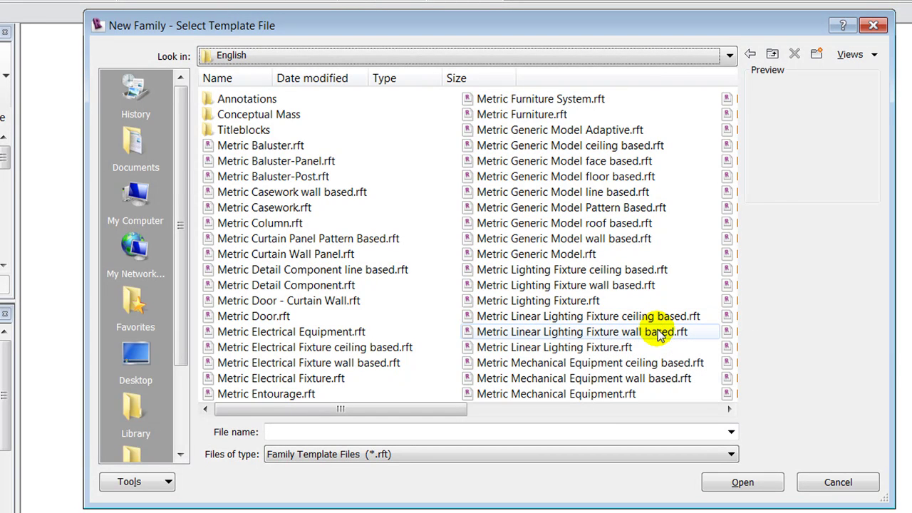
pyautogui.moveTo(418, 414); pyautogui.dragTo(562, 409)
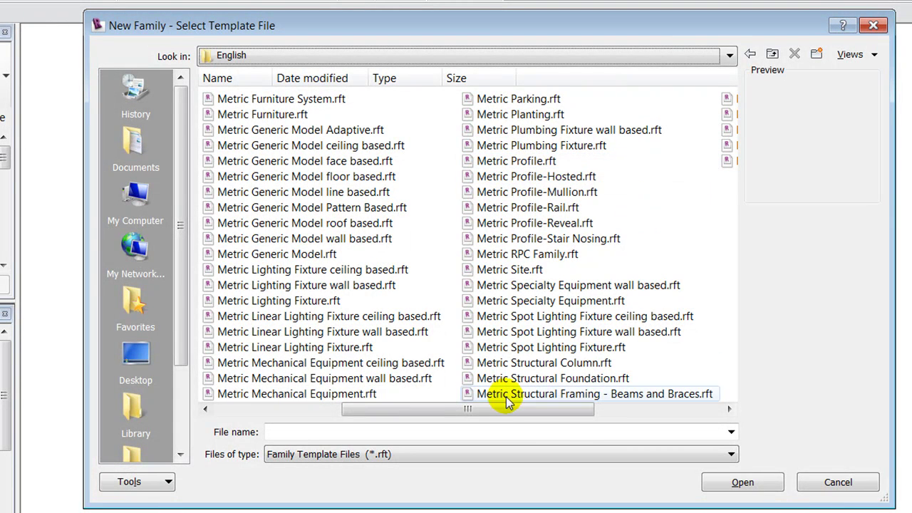
pyautogui.moveTo(503, 409); pyautogui.dragTo(429, 409)
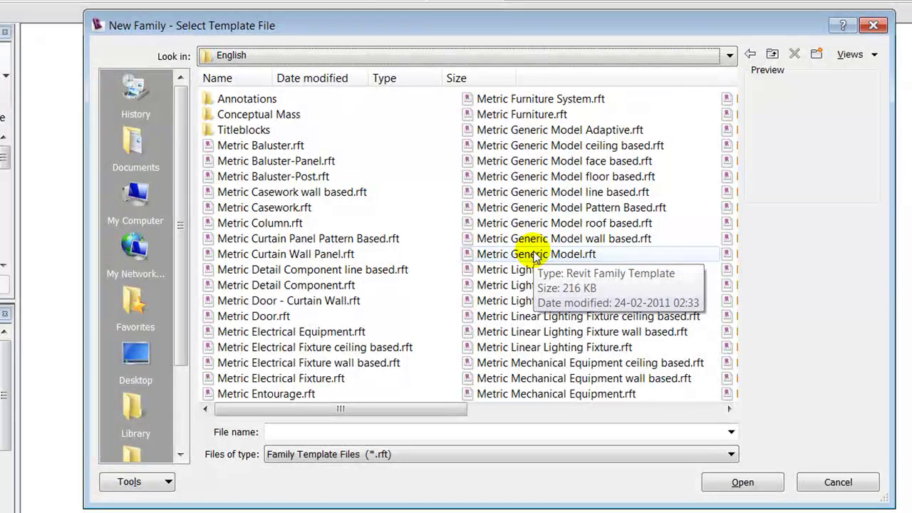
pyautogui.click(534, 255)
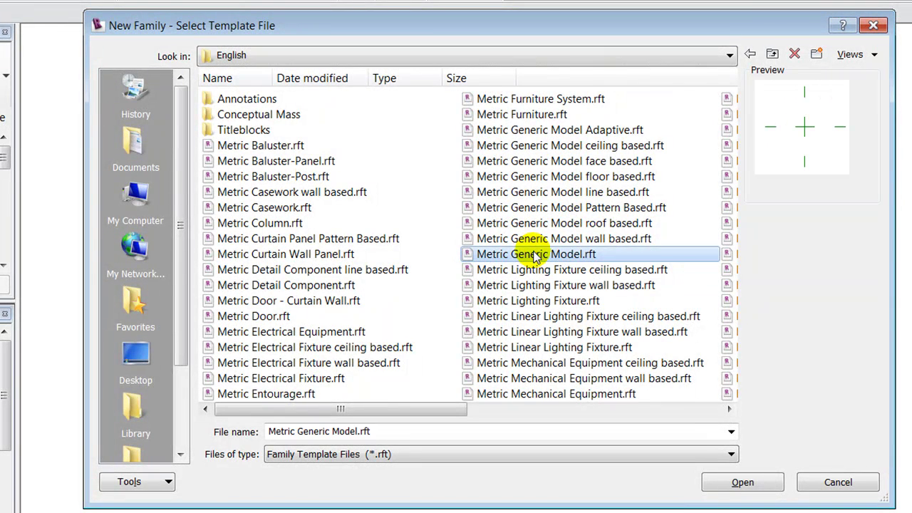
# Step: Open the Metric Generic Model template and check the Back elevation and Ref. Level plan
pyautogui.click(740, 481)
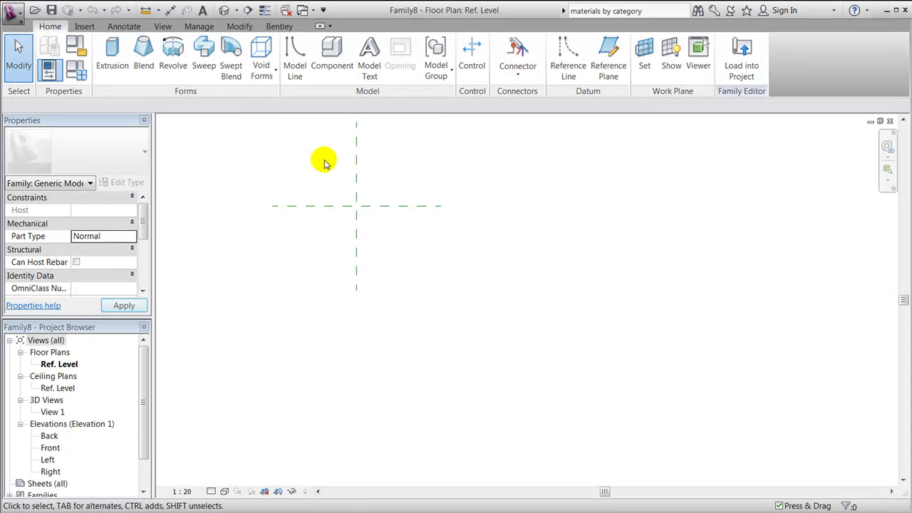
pyautogui.scroll(2, 366, 178)
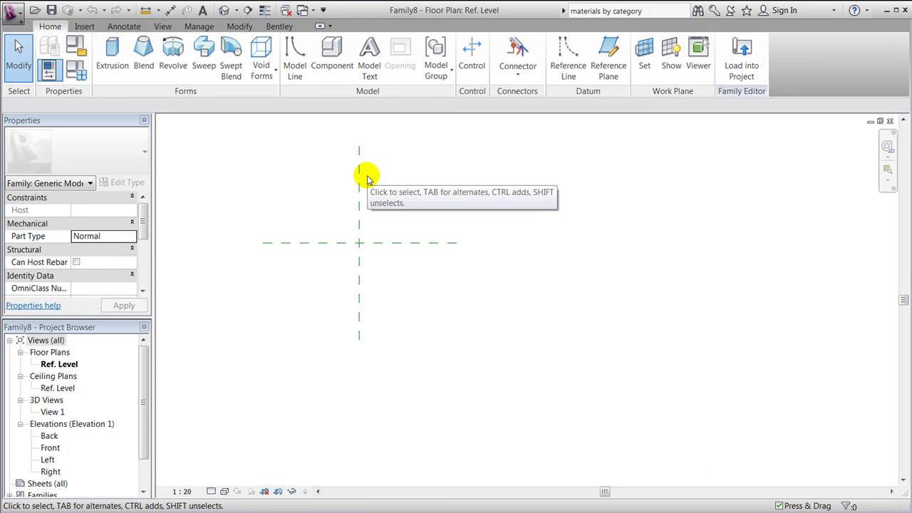
pyautogui.scroll(1, 299, 217)
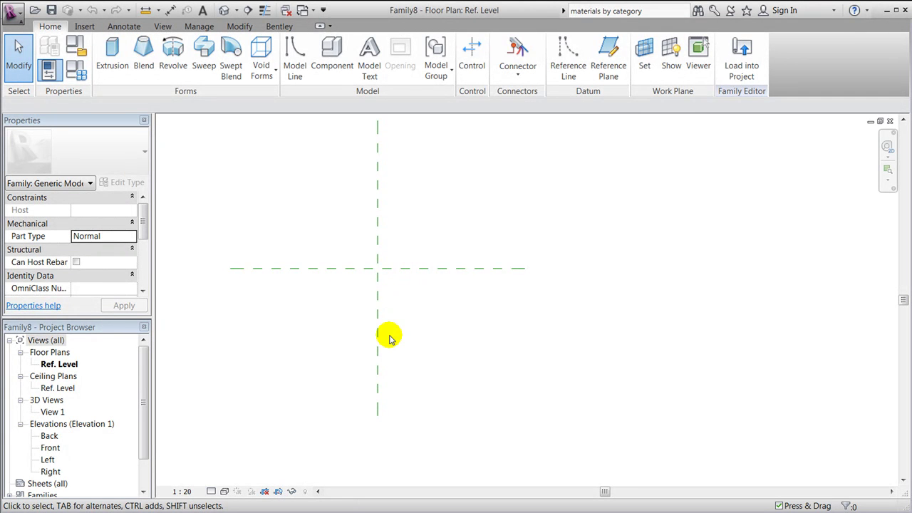
pyautogui.doubleClick(49, 435)
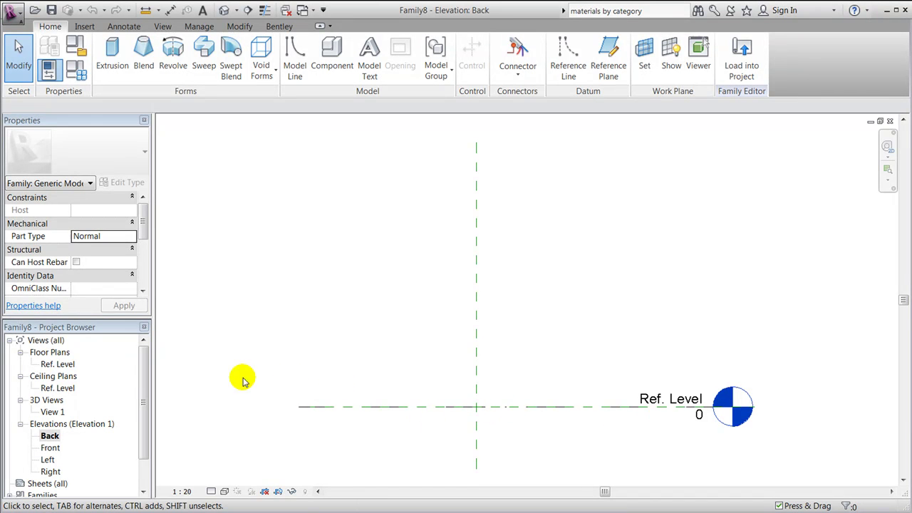
pyautogui.doubleClick(57, 364)
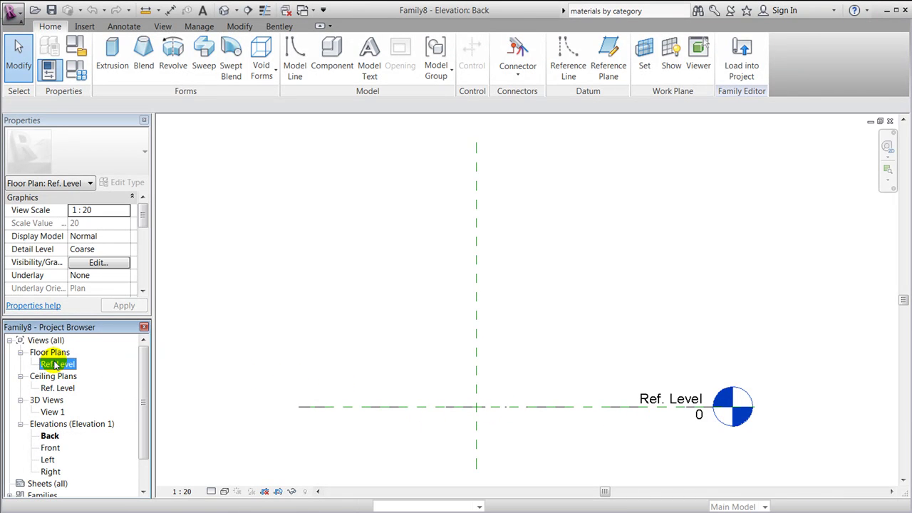
# Step: Create a solid extrusion from a 900 by 980 rectangle near the reference planes' crossing
pyautogui.click(111, 69)
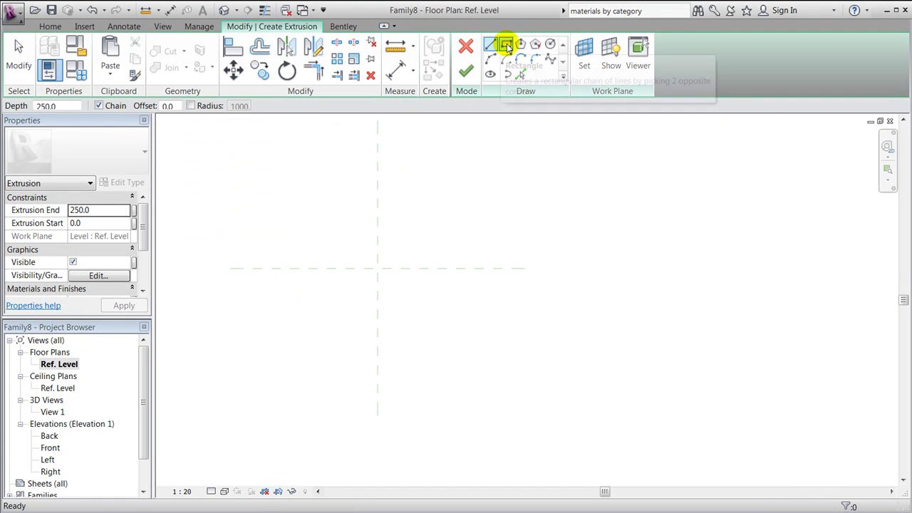
pyautogui.click(506, 45)
pyautogui.click(345, 233)
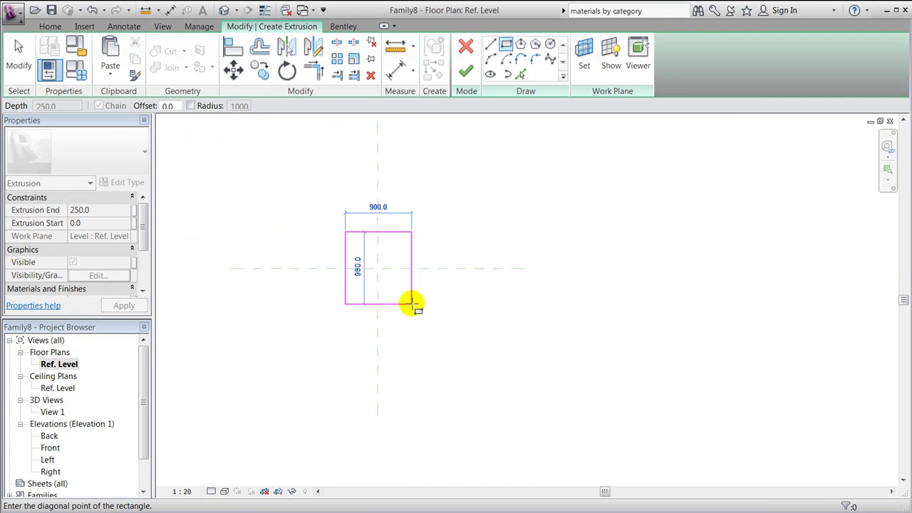
pyautogui.click(412, 303)
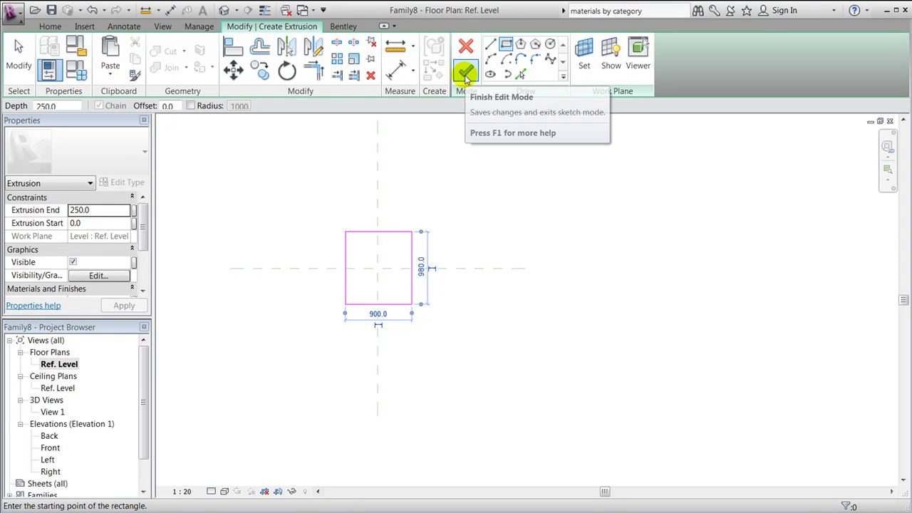
pyautogui.click(465, 73)
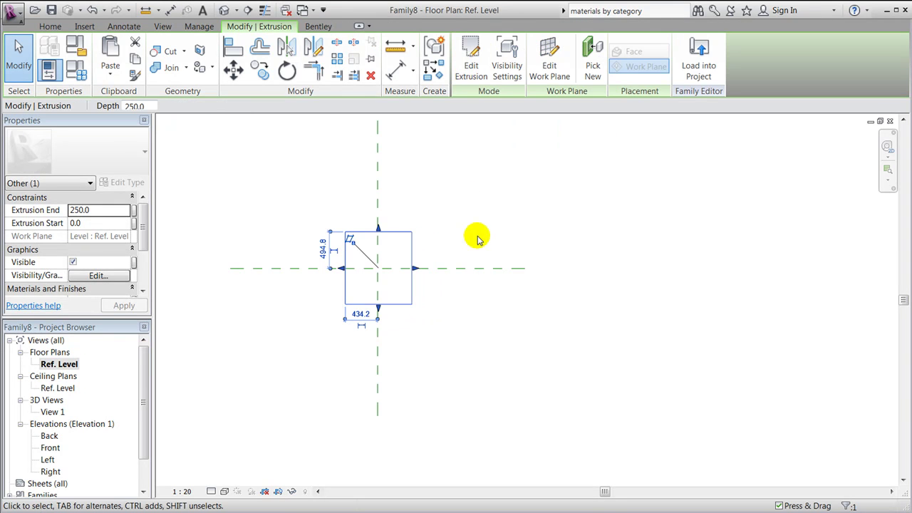
# Step: In the 3D view, raise the box's top to a height of 577, then return to Ref. Level
pyautogui.doubleClick(52, 412)
pyautogui.rightClick(546, 293)
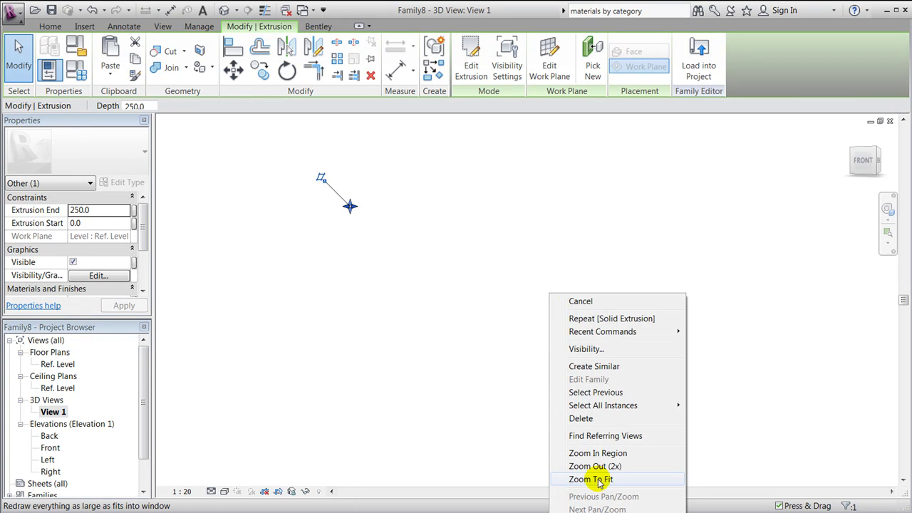
pyautogui.click(599, 481)
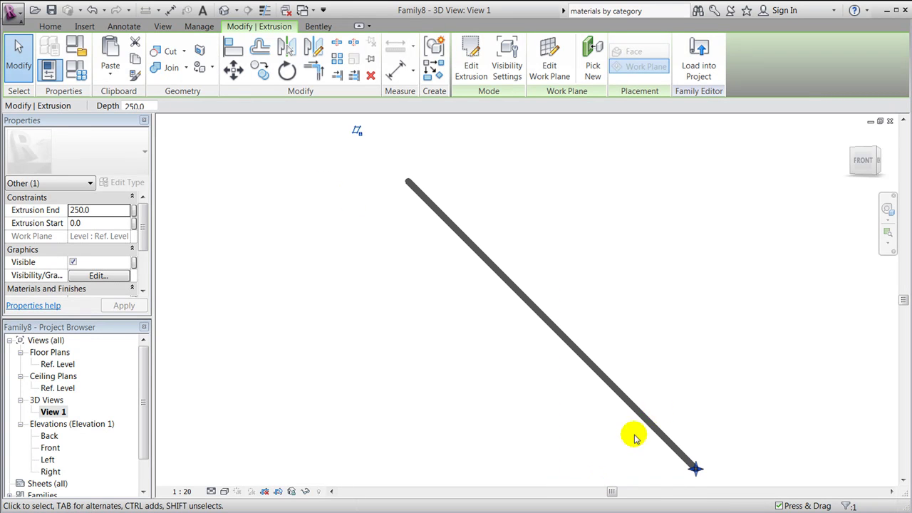
pyautogui.click(875, 152)
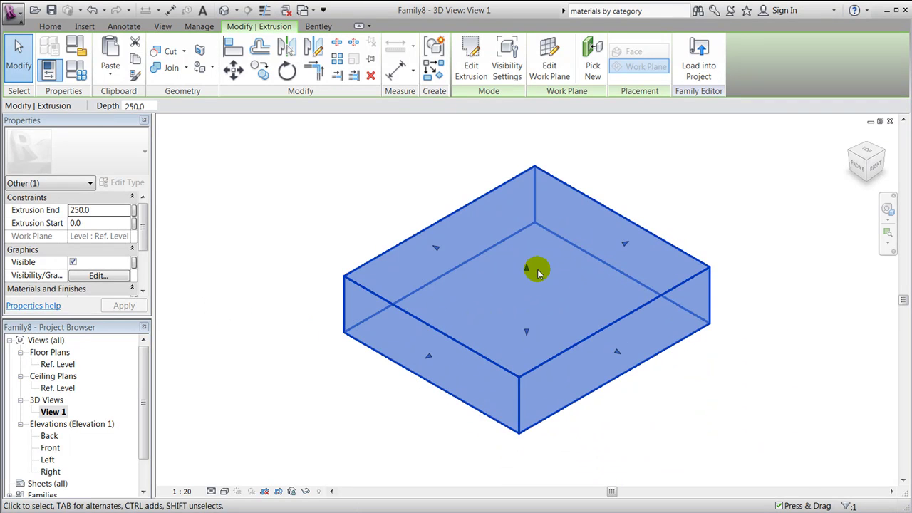
pyautogui.moveTo(525, 267); pyautogui.dragTo(538, 199)
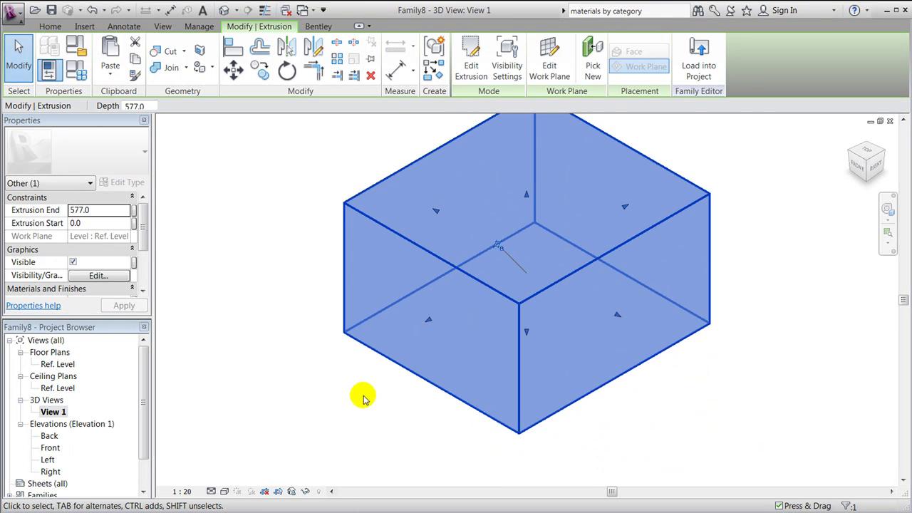
pyautogui.click(362, 397)
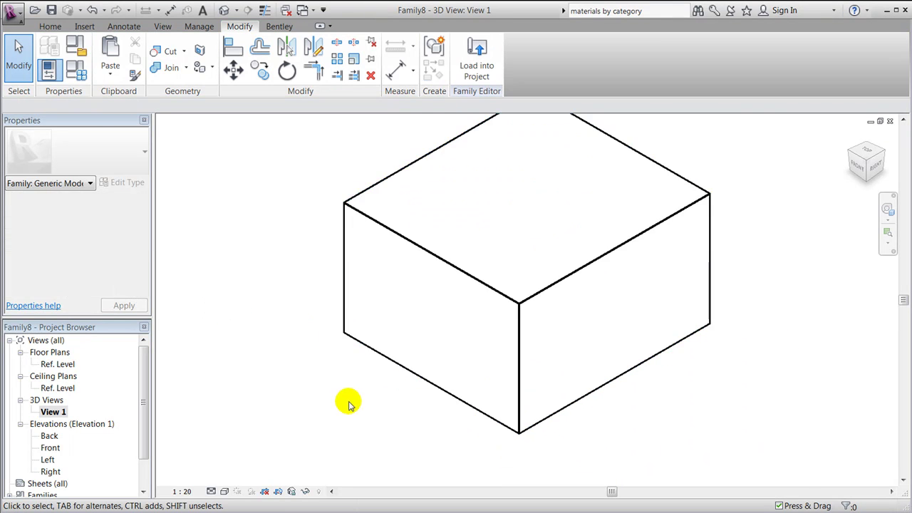
pyautogui.doubleClick(57, 366)
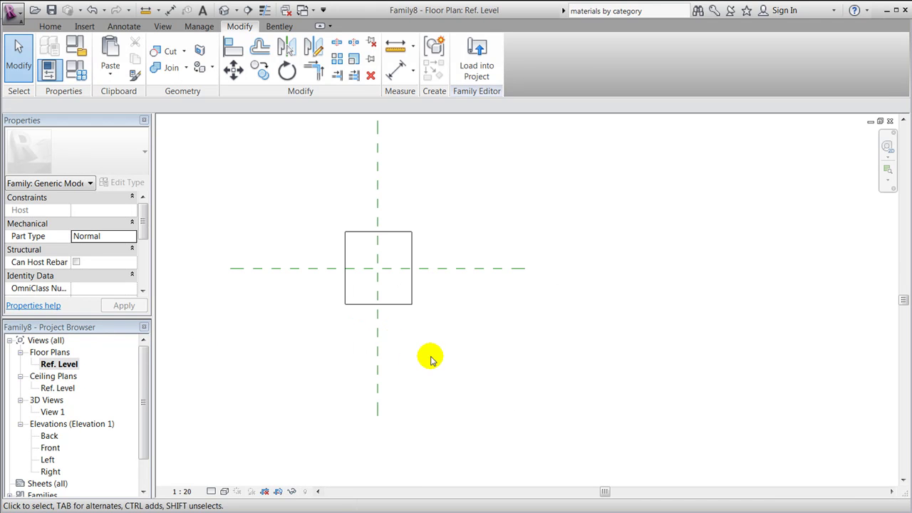
# Step: Draw four reference planes framing the square: right, bottom, left and top
pyautogui.click(51, 27)
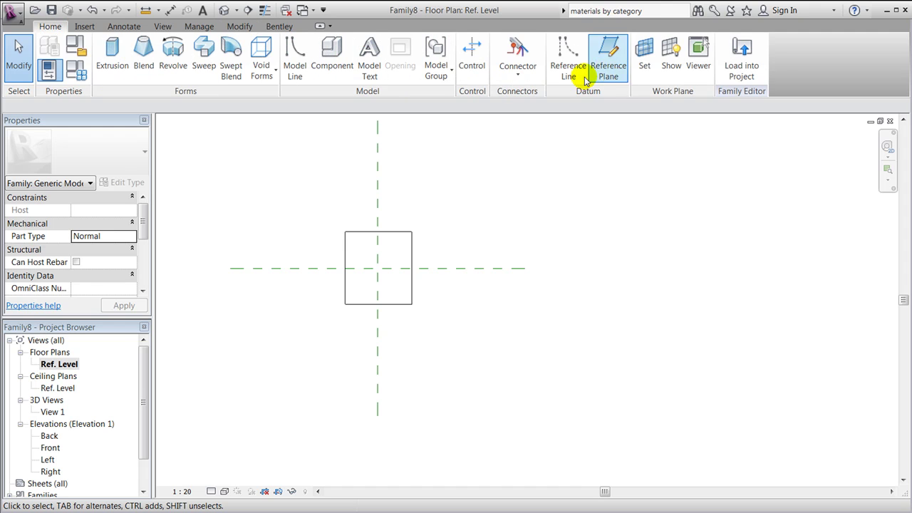
pyautogui.click(605, 52)
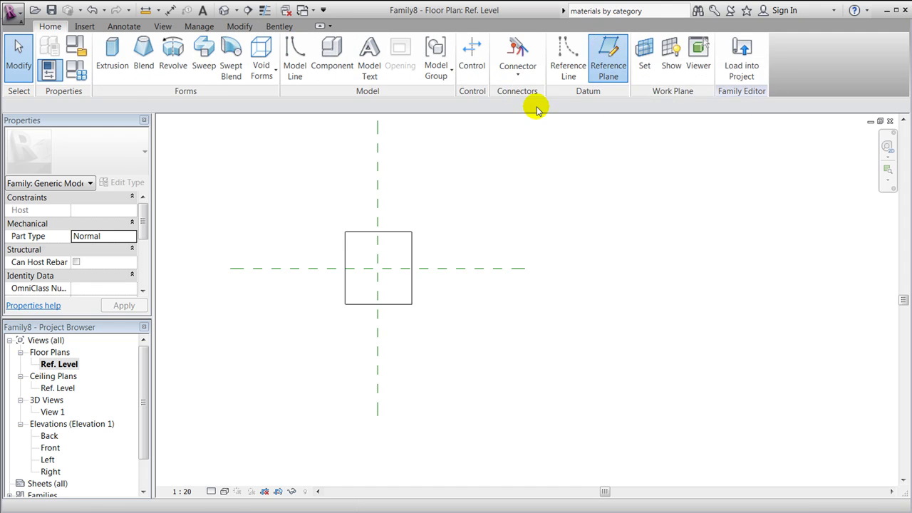
pyautogui.click(425, 208)
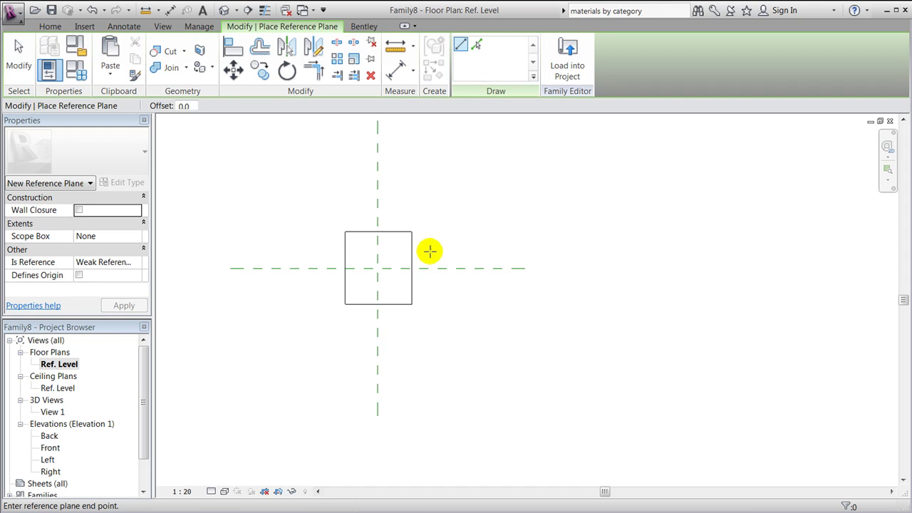
pyautogui.click(425, 342)
pyautogui.click(446, 320)
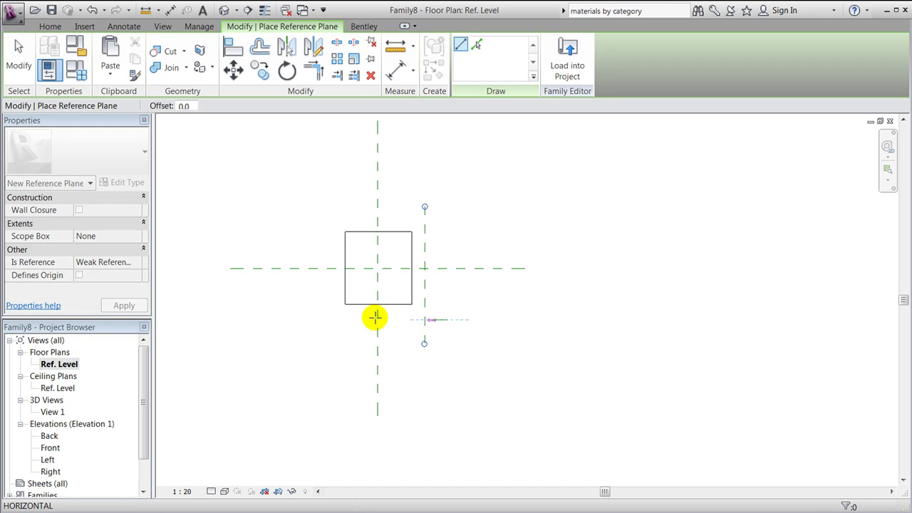
pyautogui.click(324, 320)
pyautogui.click(332, 343)
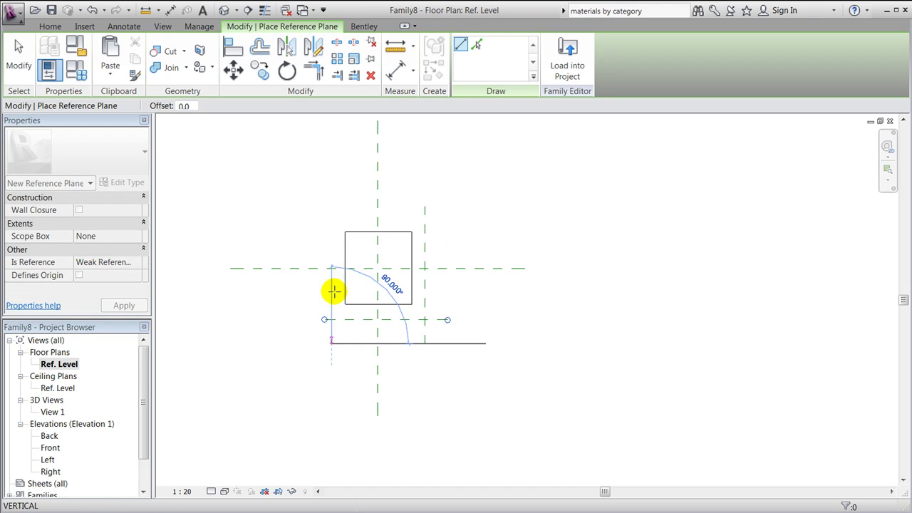
pyautogui.click(332, 212)
pyautogui.click(300, 222)
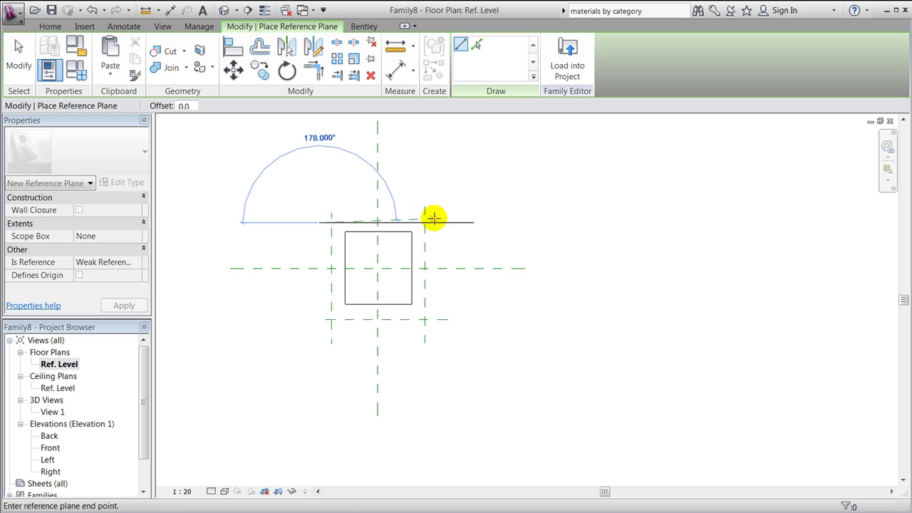
pyautogui.press('Escape')
pyautogui.click(329, 221)
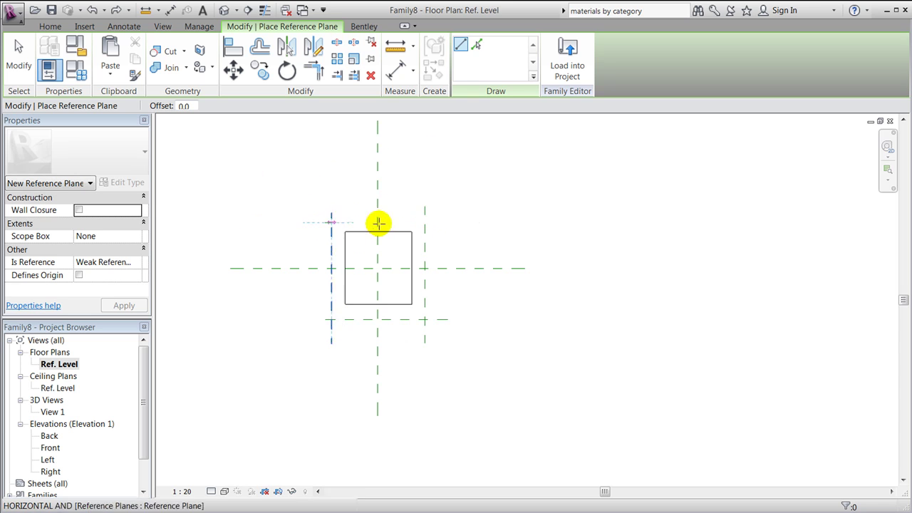
pyautogui.click(442, 223)
pyautogui.press('Escape')
pyautogui.press('Escape')
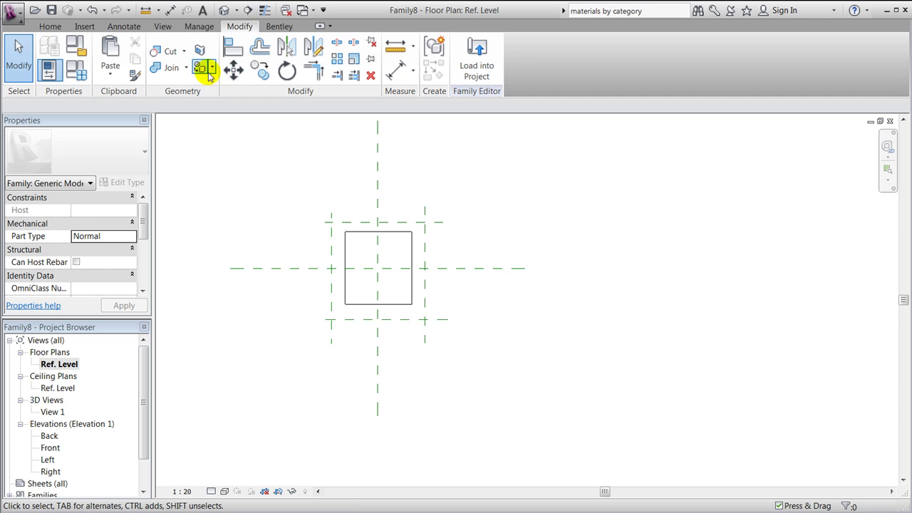
# Step: Add aligned dimensions across the planes in both directions and set the spacings EQ
pyautogui.click(124, 27)
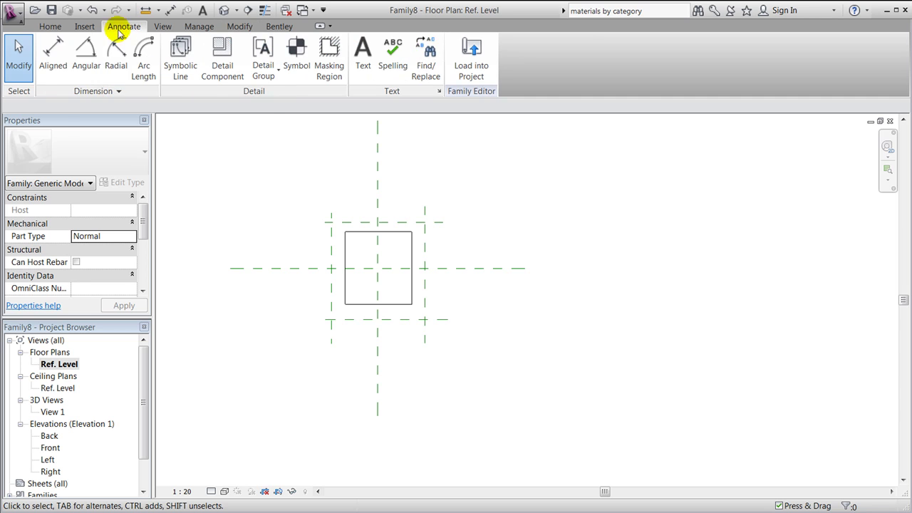
pyautogui.click(54, 50)
pyautogui.click(332, 230)
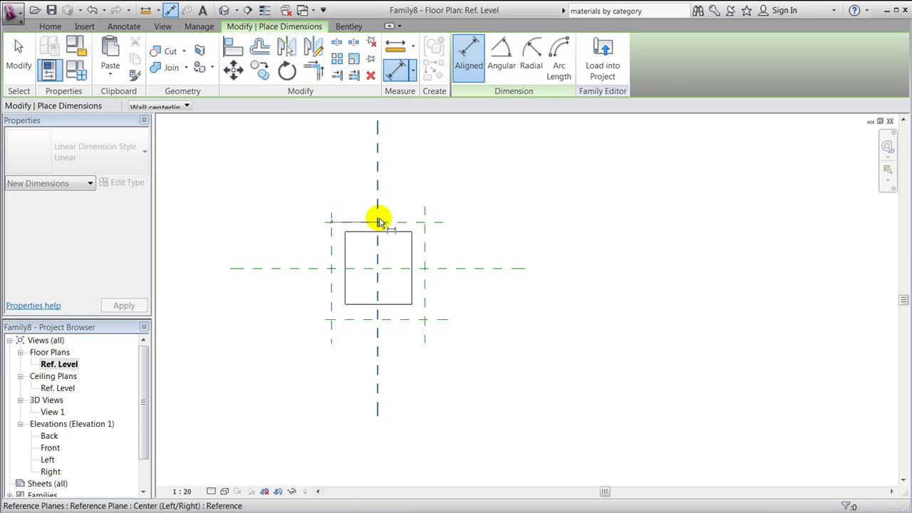
pyautogui.click(378, 221)
pyautogui.click(422, 193)
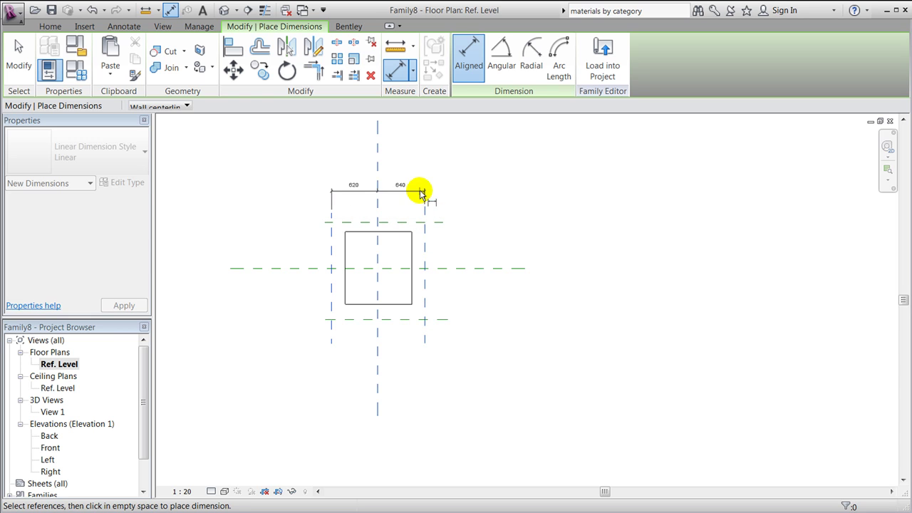
pyautogui.click(376, 178)
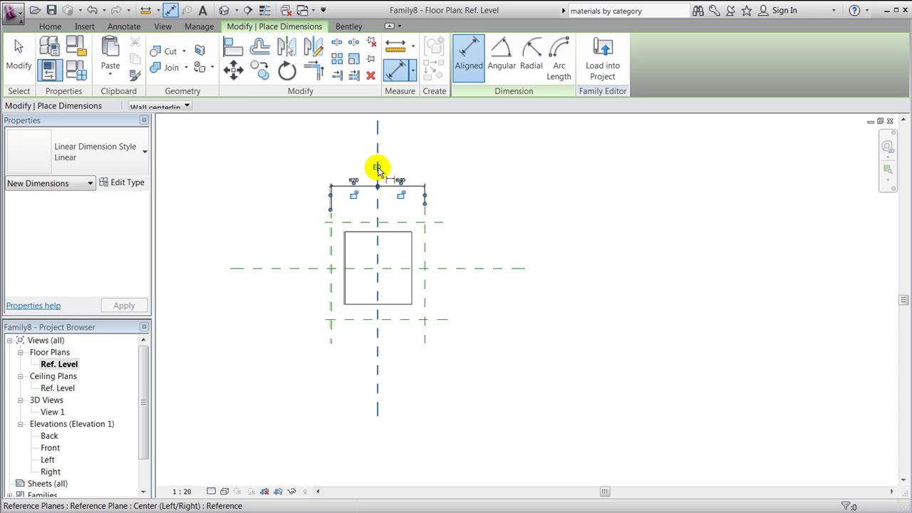
pyautogui.click(432, 319)
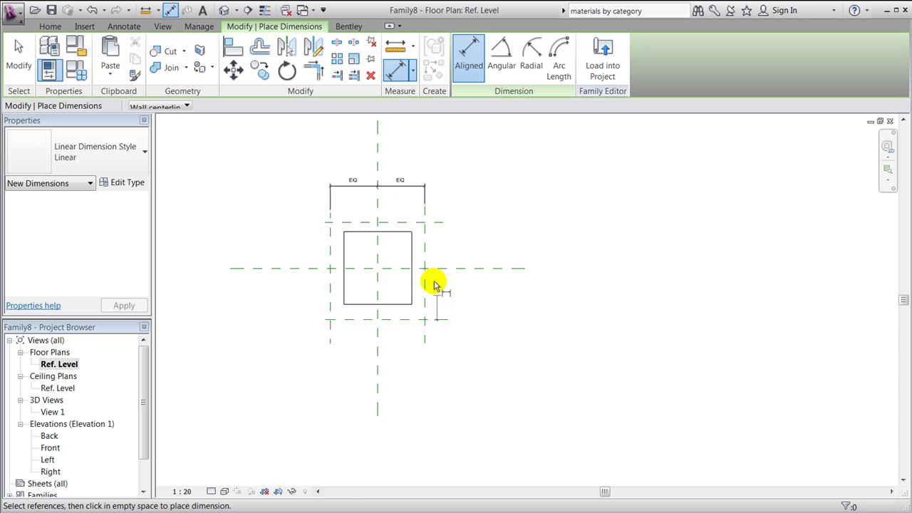
pyautogui.click(432, 269)
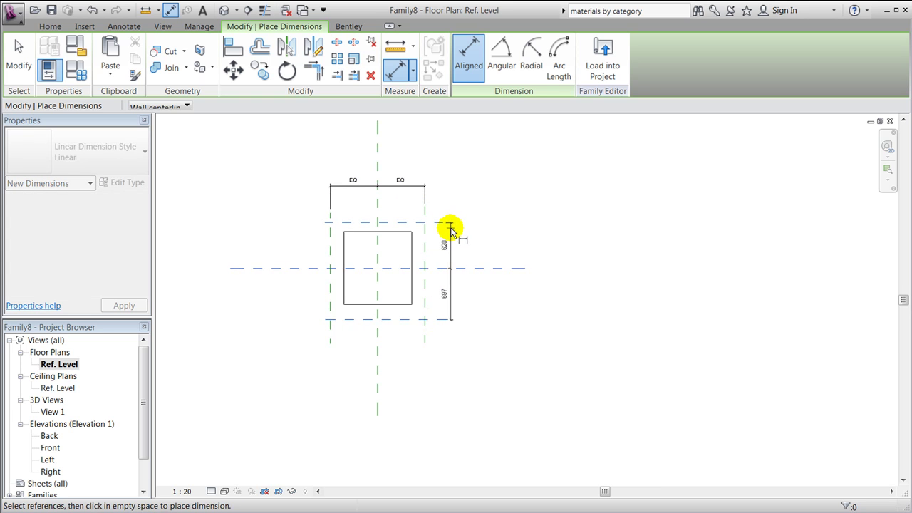
pyautogui.click(431, 268)
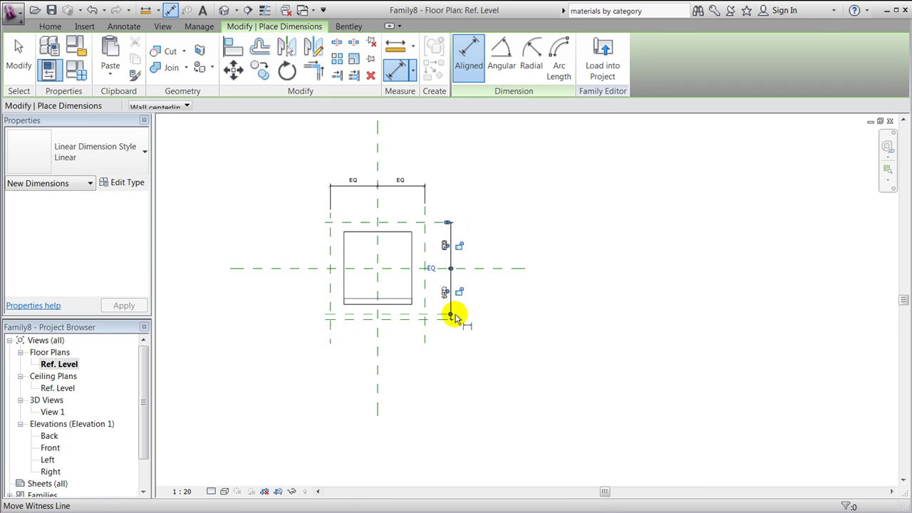
# Step: Add overall dimensions of 1240 and 1280 between the outer reference planes
pyautogui.click(335, 223)
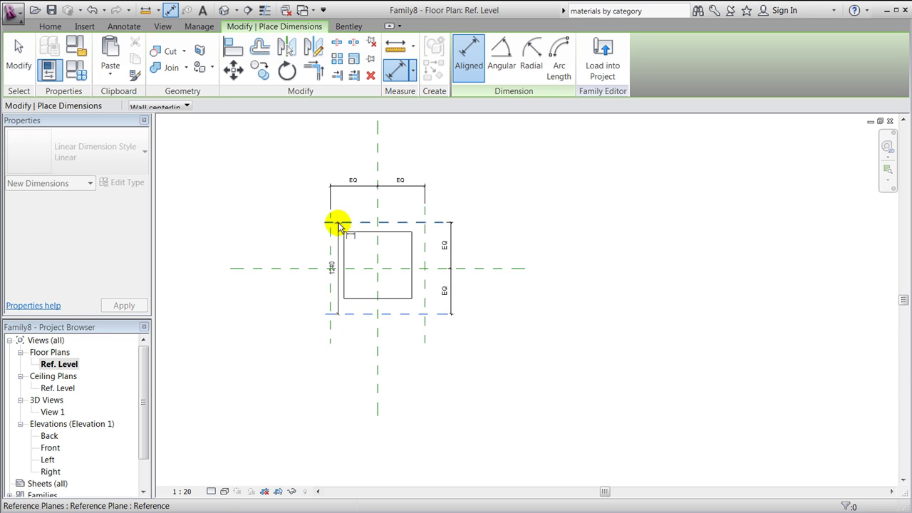
pyautogui.click(475, 230)
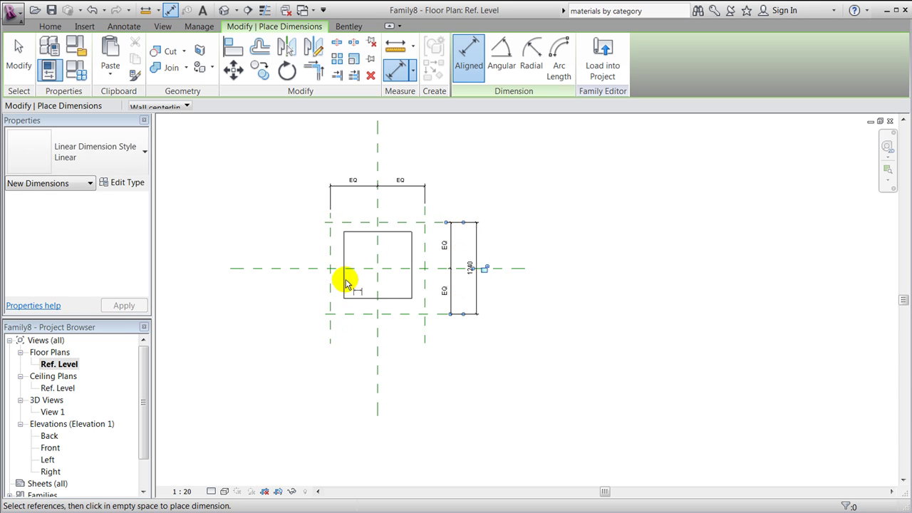
pyautogui.click(332, 289)
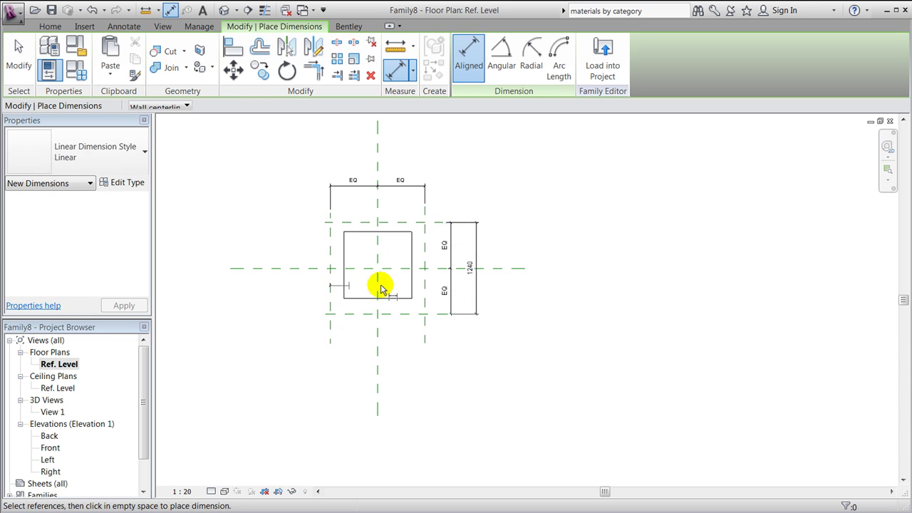
pyautogui.click(424, 282)
pyautogui.click(431, 168)
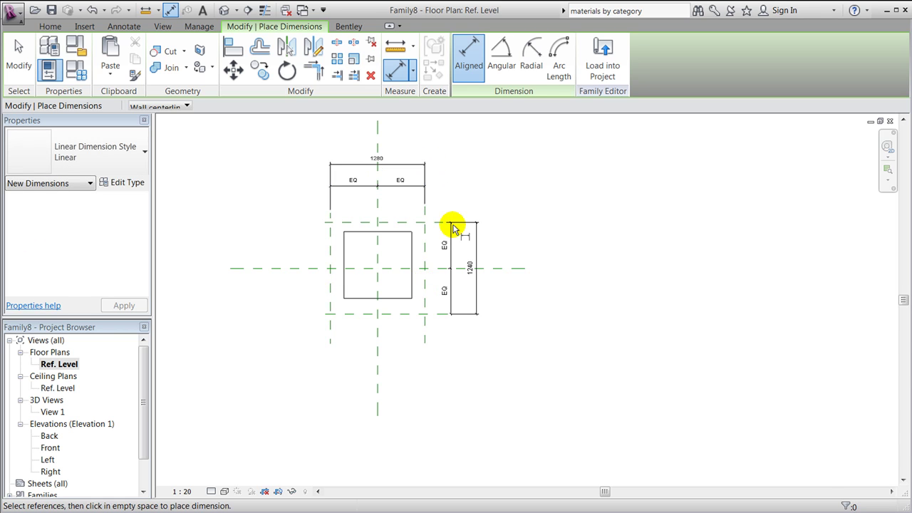
pyautogui.scroll(2, 385, 175)
# Step: Label the overall 1280 dimension with a new Length parameter
pyautogui.press('Escape')
pyautogui.press('Escape')
pyautogui.click(404, 164)
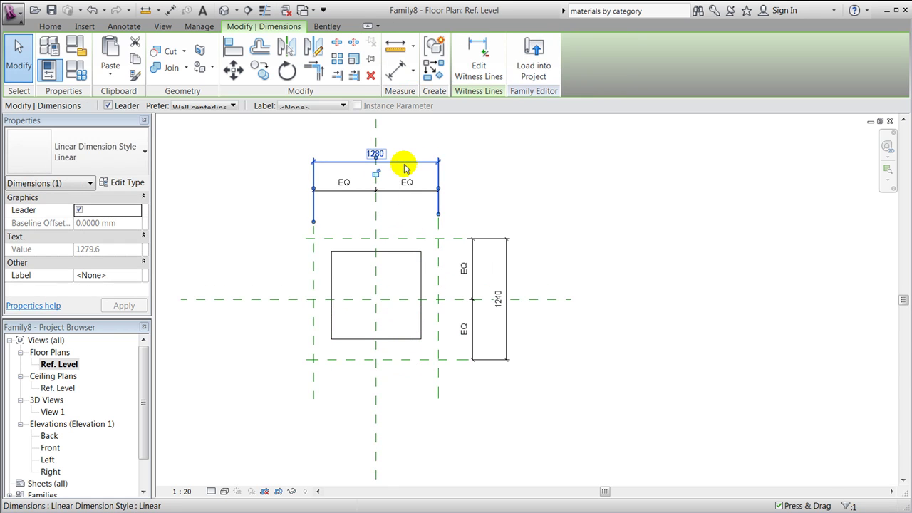
pyautogui.click(320, 108)
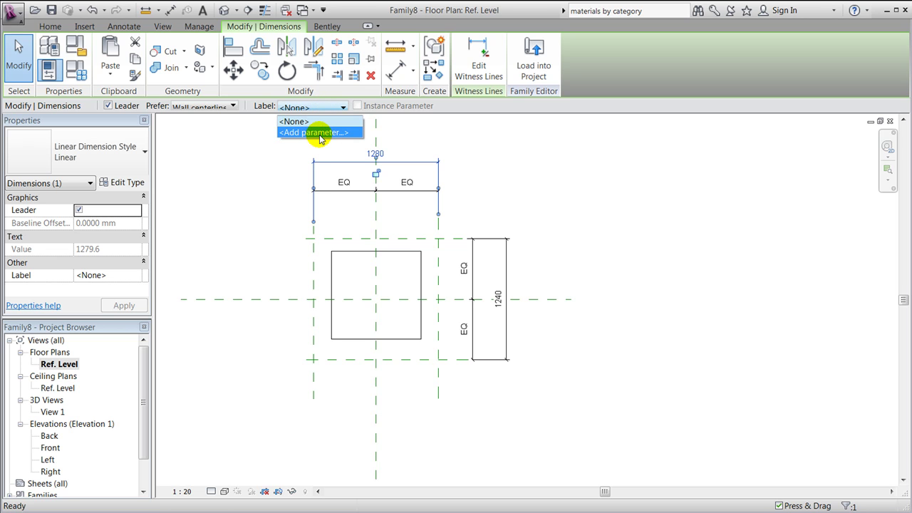
pyautogui.click(320, 133)
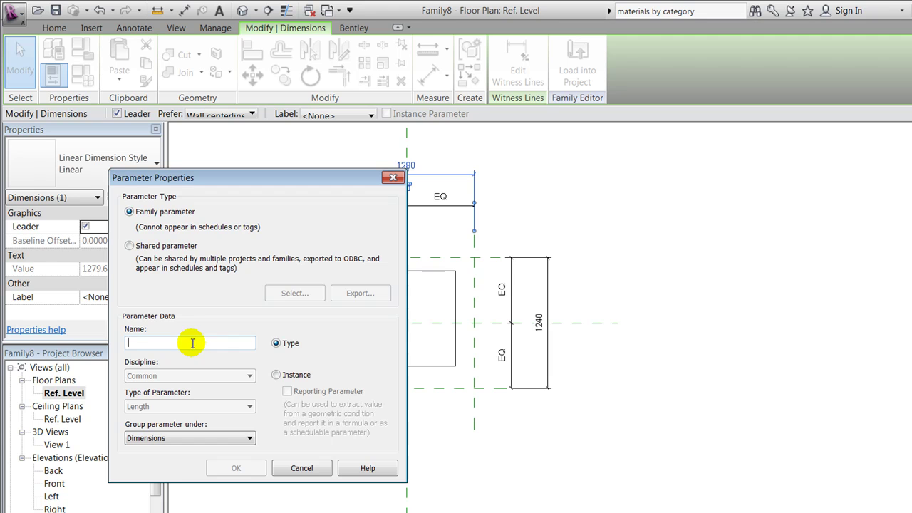
pyautogui.press('Return')
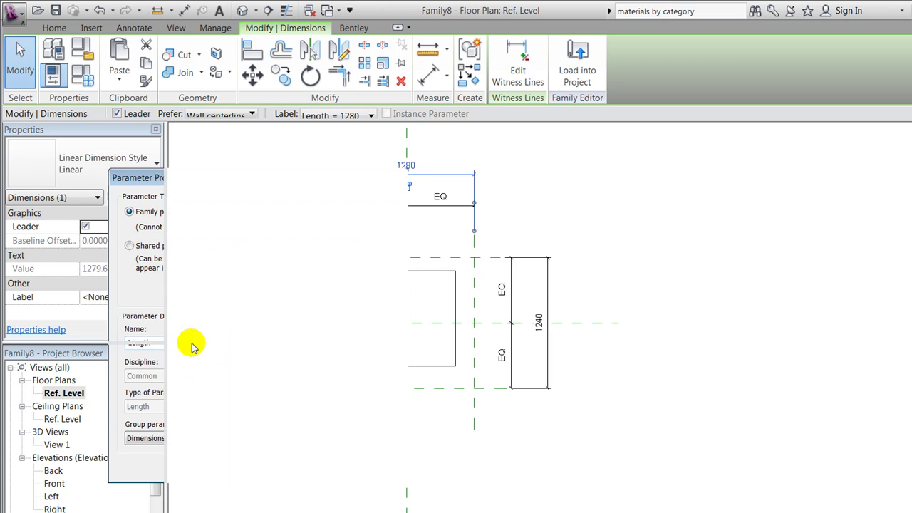
# Step: Label the overall 1240 dimension with a new Width parameter
pyautogui.click(547, 360)
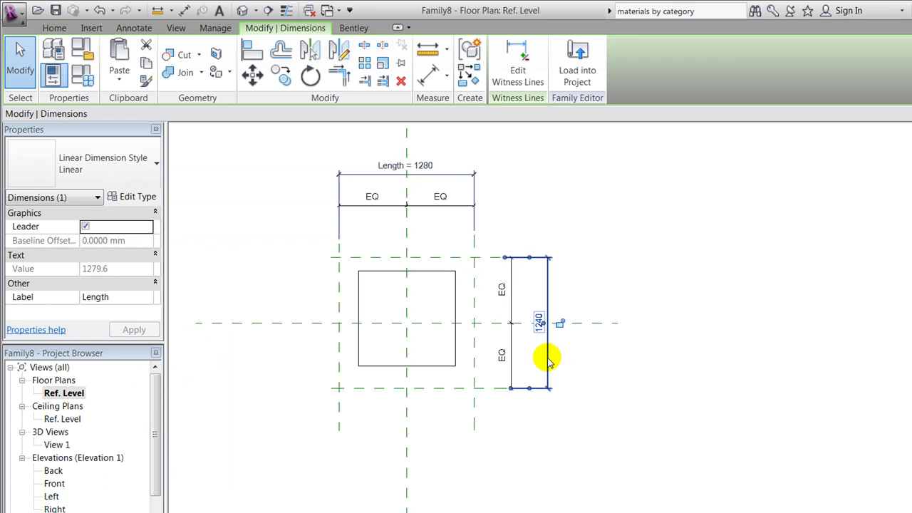
pyautogui.click(335, 115)
pyautogui.click(338, 142)
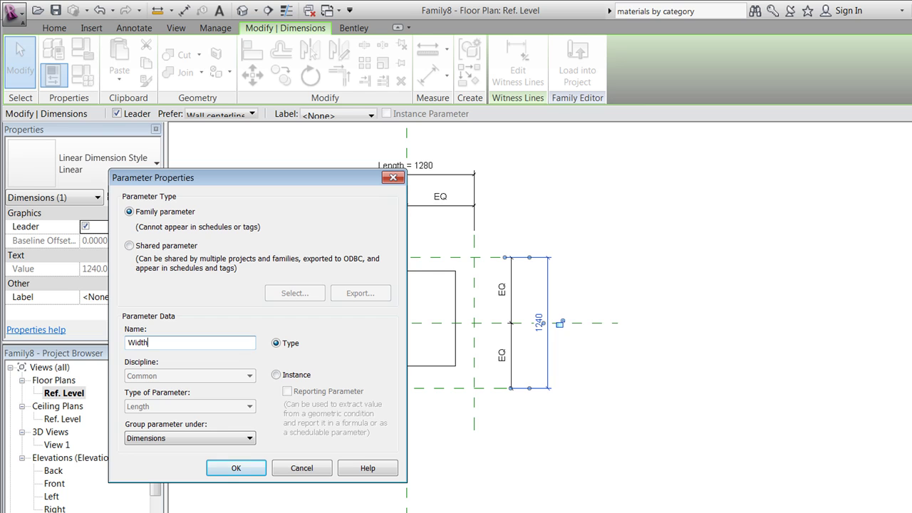
pyautogui.click(238, 474)
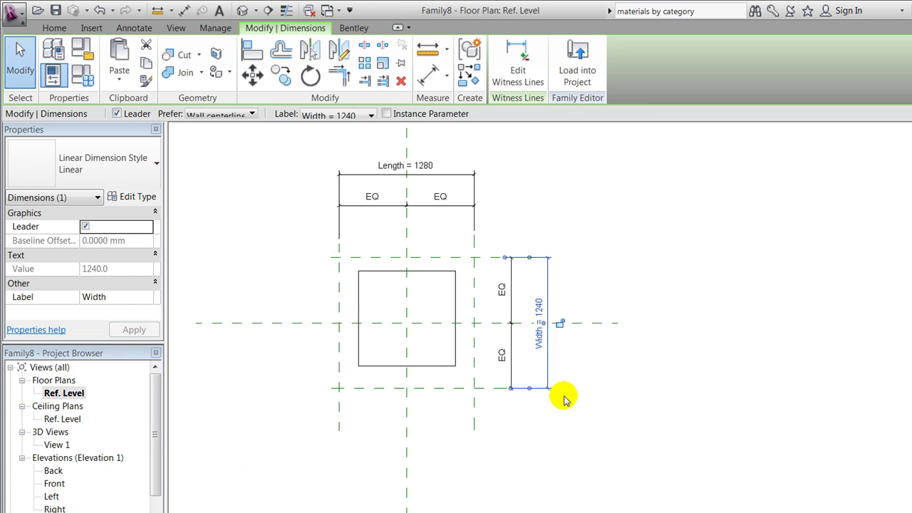
pyautogui.click(568, 429)
# Step: Stretch the extrusion's bottom, right, top and left edges onto the reference planes
pyautogui.click(420, 366)
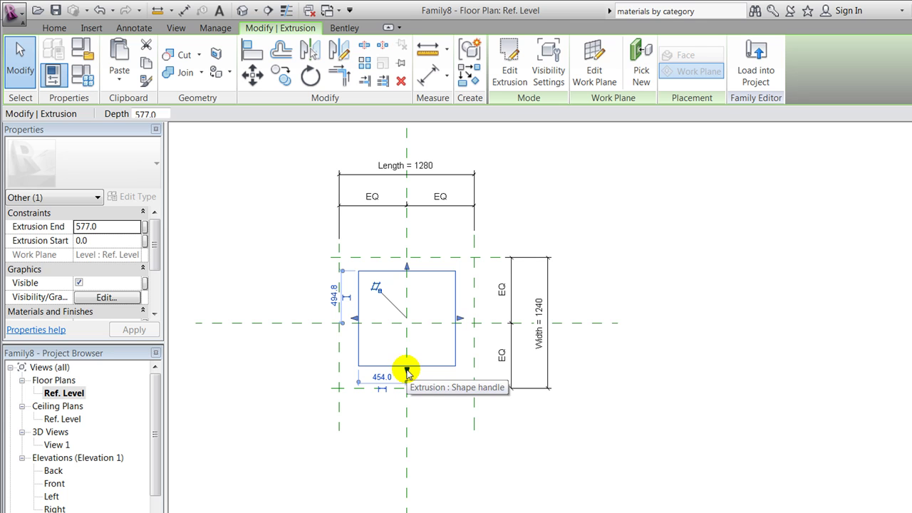
pyautogui.moveTo(407, 372); pyautogui.dragTo(407, 389)
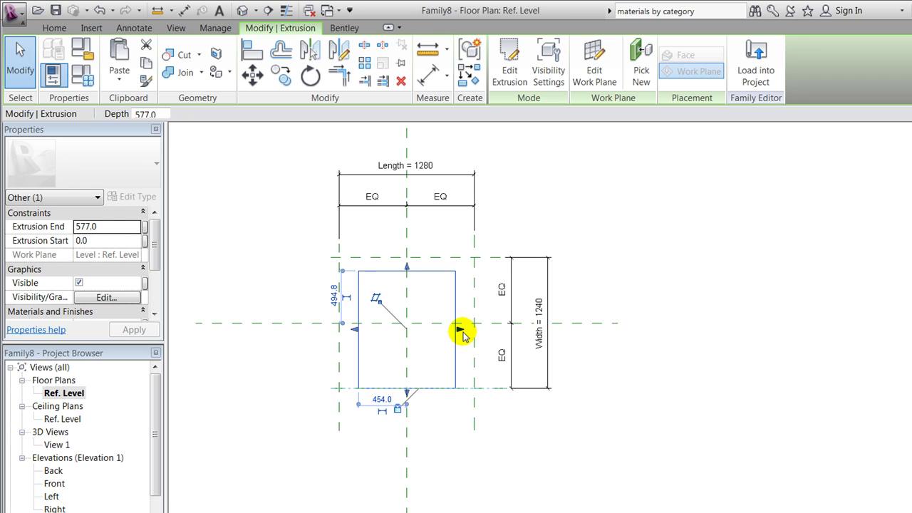
pyautogui.moveTo(462, 335); pyautogui.dragTo(475, 327)
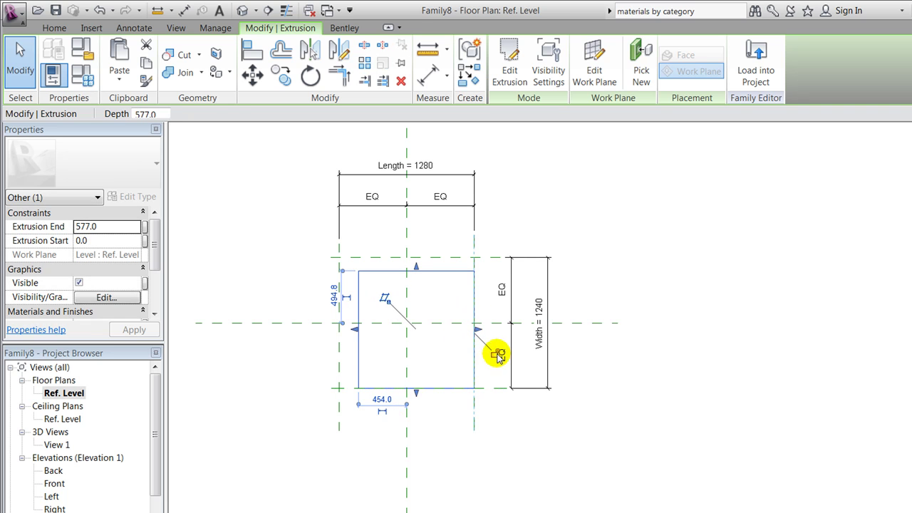
pyautogui.moveTo(417, 264); pyautogui.dragTo(418, 258)
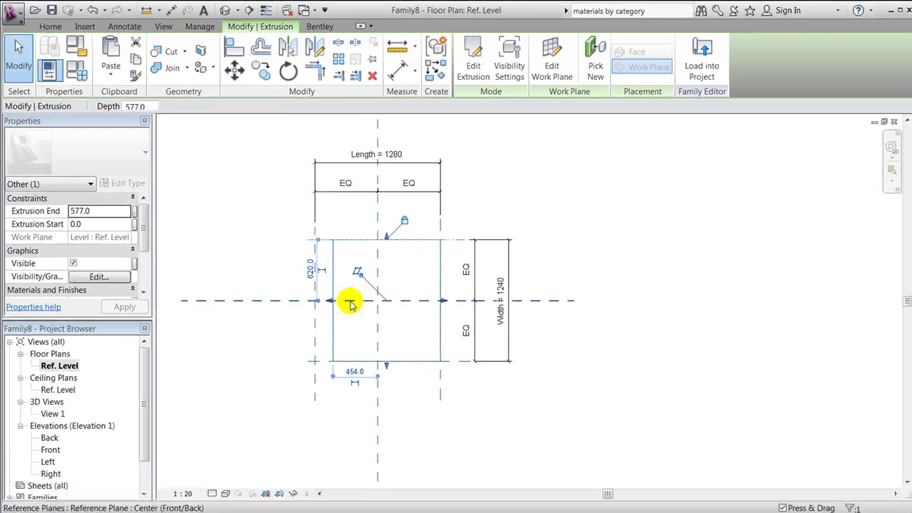
pyautogui.moveTo(326, 300); pyautogui.dragTo(302, 302)
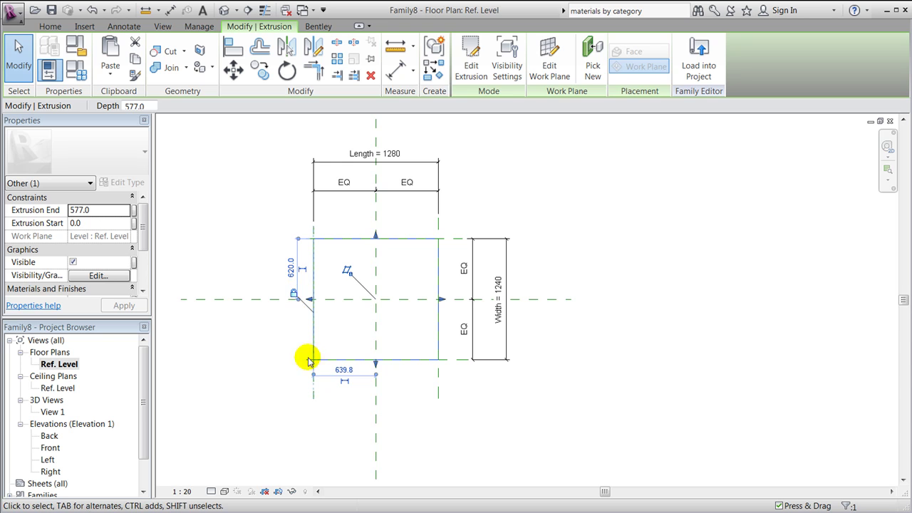
pyautogui.click(290, 383)
# Step: Move the bottom reference plane to flex the width and check the box follows
pyautogui.click(450, 360)
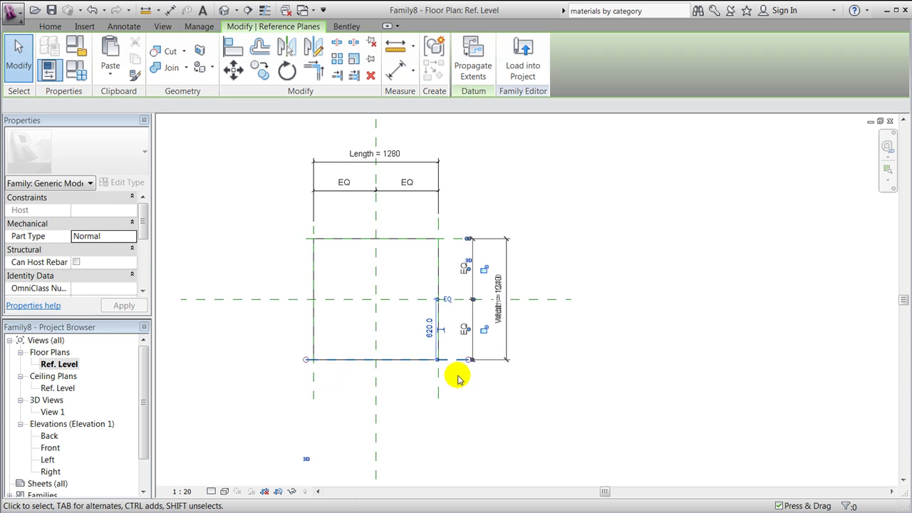
pyautogui.moveTo(451, 368); pyautogui.dragTo(466, 380)
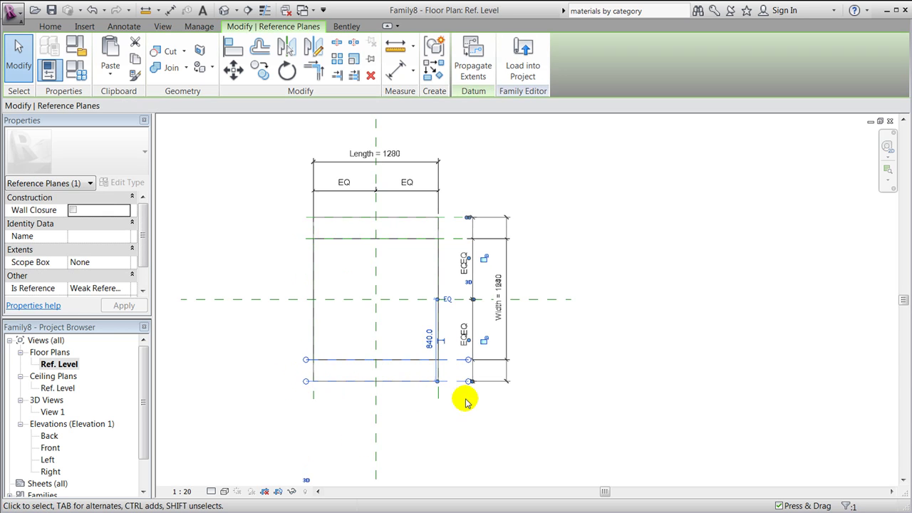
pyautogui.click(481, 421)
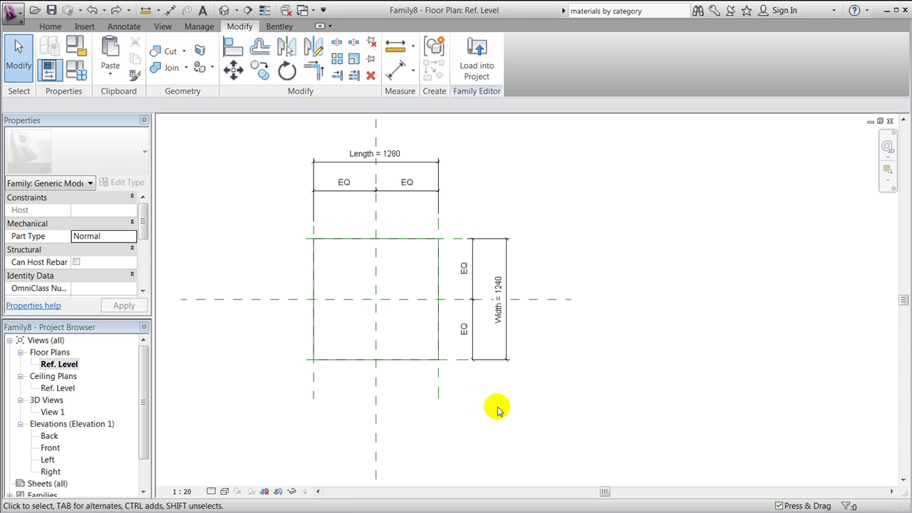
# Step: Create family type 1000 with Width and Length of 1000
pyautogui.click(77, 75)
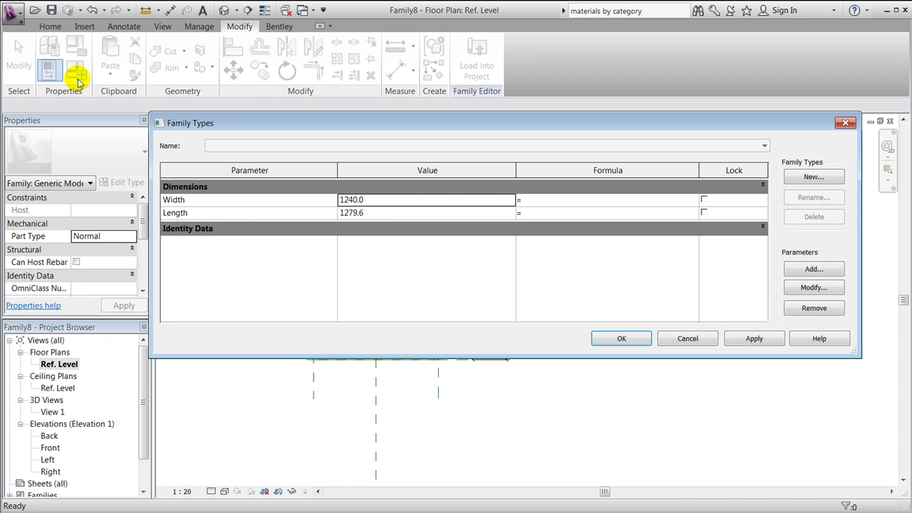
pyautogui.click(813, 177)
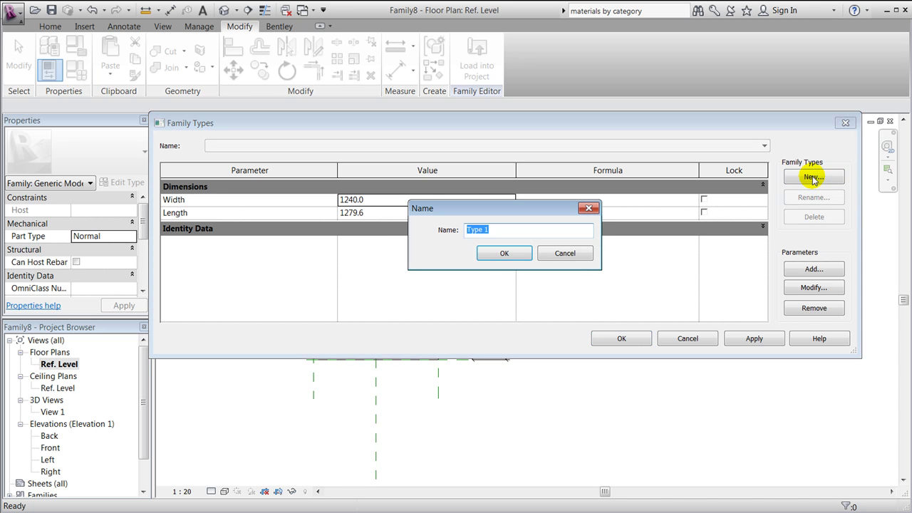
pyautogui.press('Return')
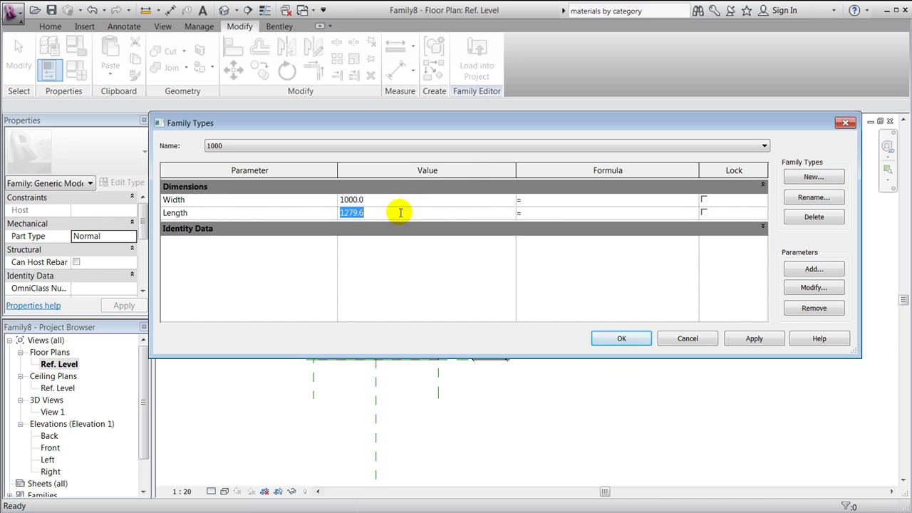
pyautogui.click(753, 339)
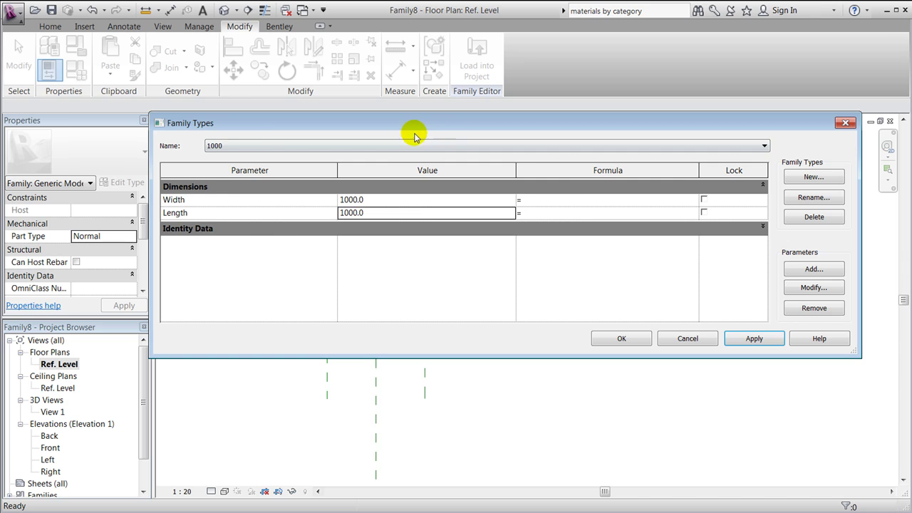
pyautogui.moveTo(413, 135); pyautogui.dragTo(370, 127)
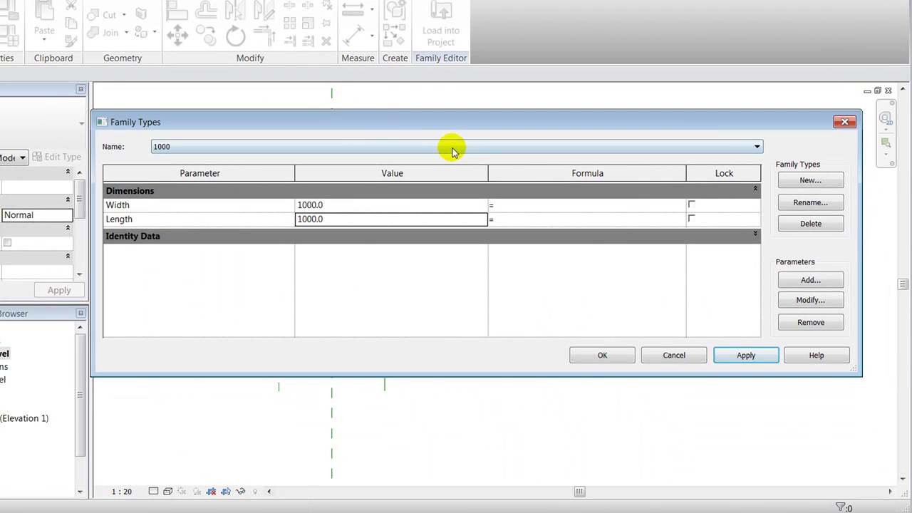
# Step: Add family type 2000 with Width and Length of 2000 and close Family Types
pyautogui.click(799, 181)
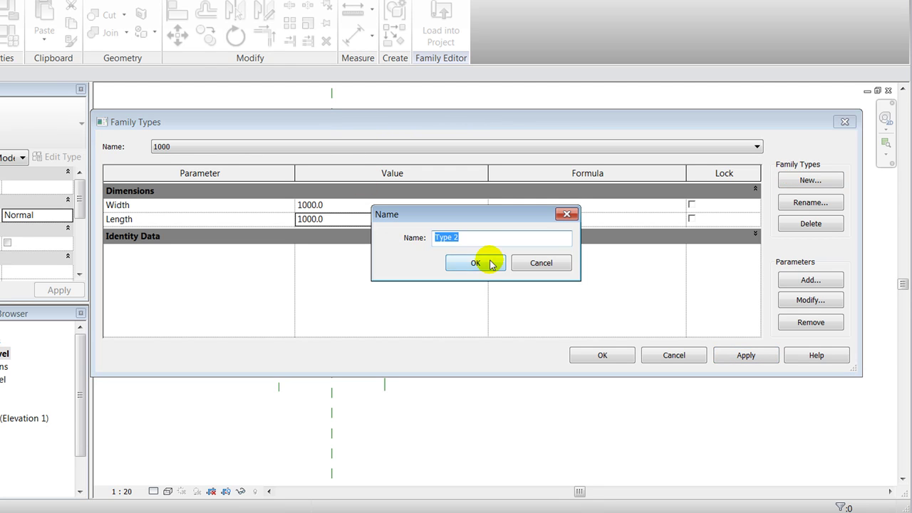
pyautogui.press('Return')
pyautogui.click(235, 210)
pyautogui.write('2000')
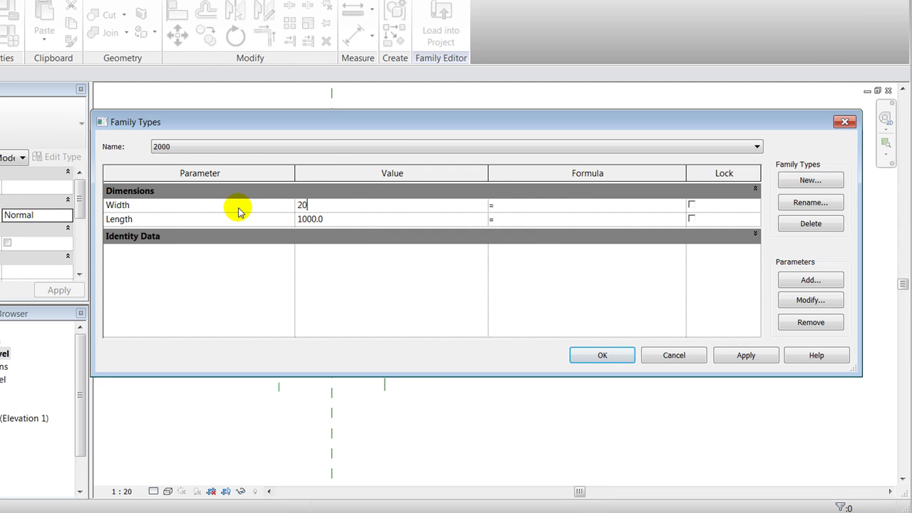
pyautogui.press('Tab')
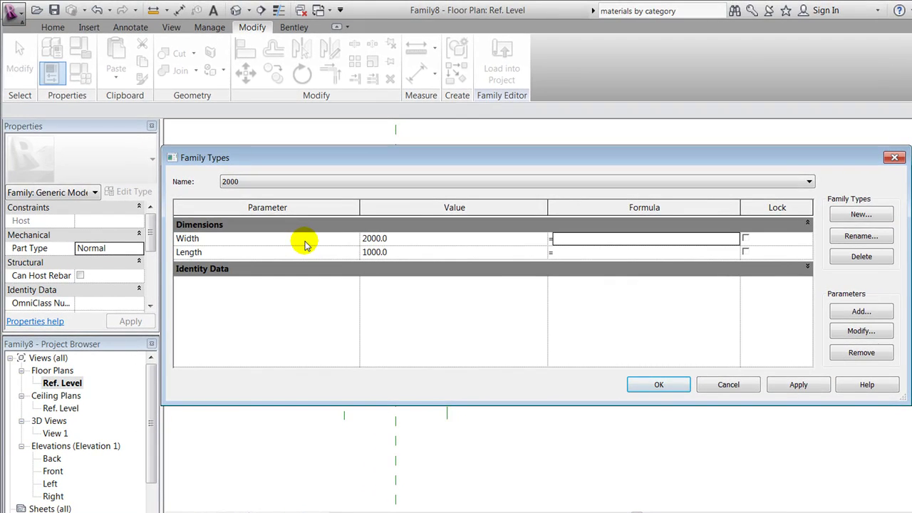
pyautogui.click(418, 256)
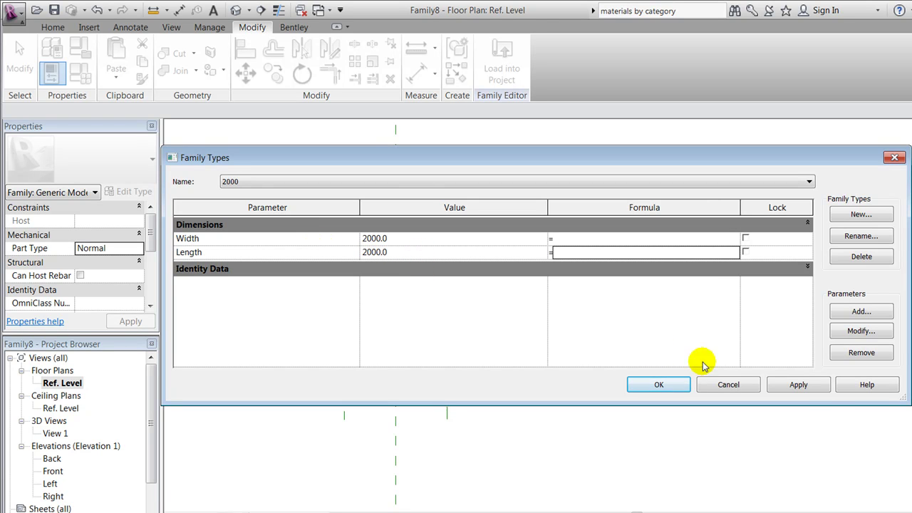
pyautogui.click(809, 391)
pyautogui.click(659, 385)
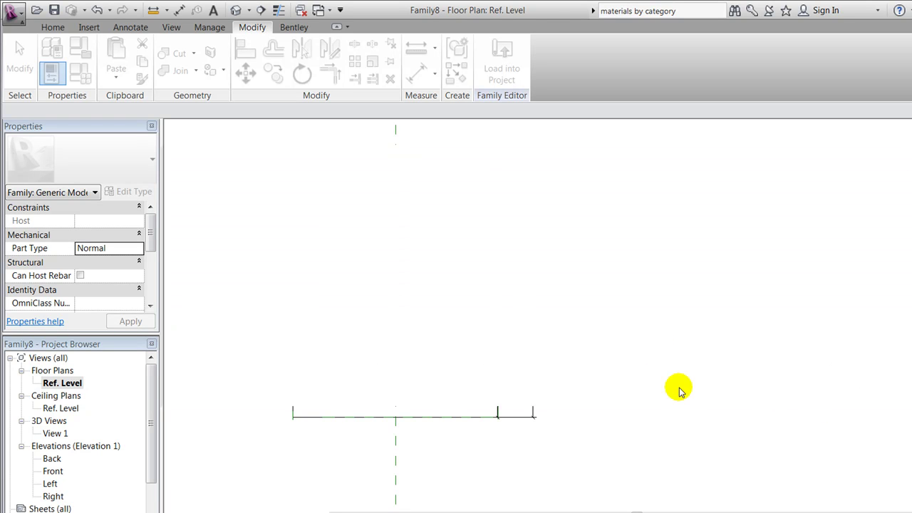
# Step: Load the family into the project and place one instance on the Level 1 plan
pyautogui.scroll(-1, 613, 374)
pyautogui.click(513, 72)
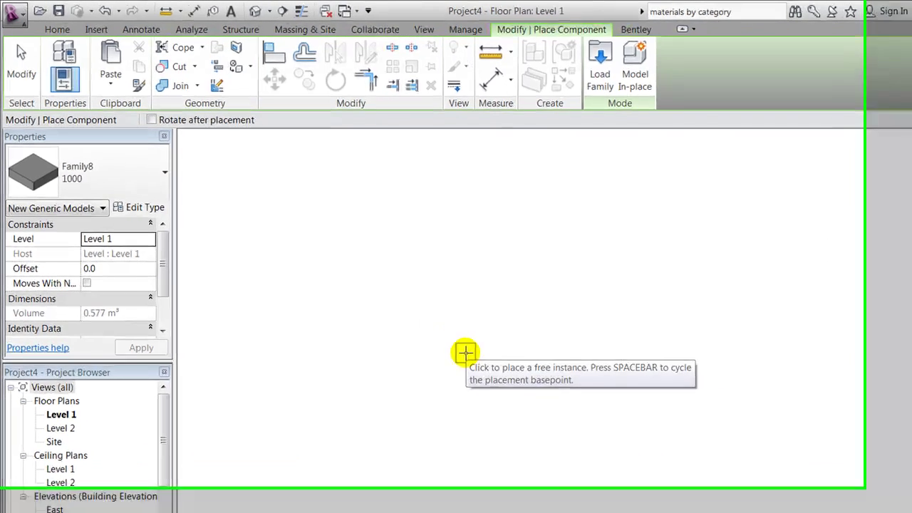
pyautogui.scroll(-4, 463, 333)
pyautogui.click(479, 337)
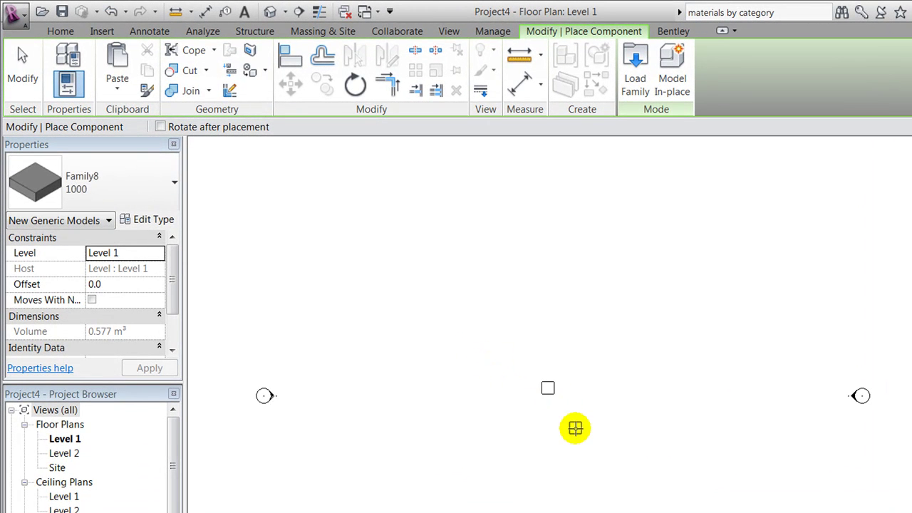
pyautogui.scroll(2, 575, 428)
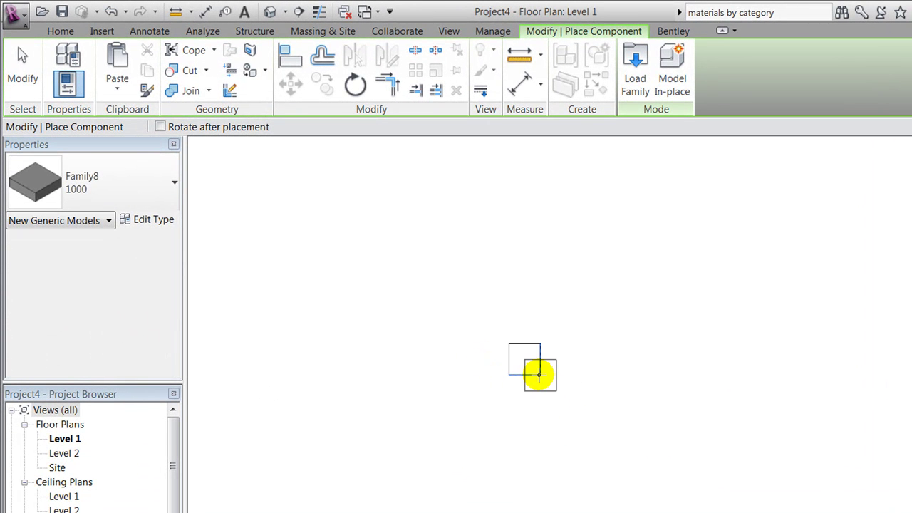
pyautogui.press('Escape')
# Step: Switch the placed instance from type 1000 to Family8 : 2000
pyautogui.click(535, 376)
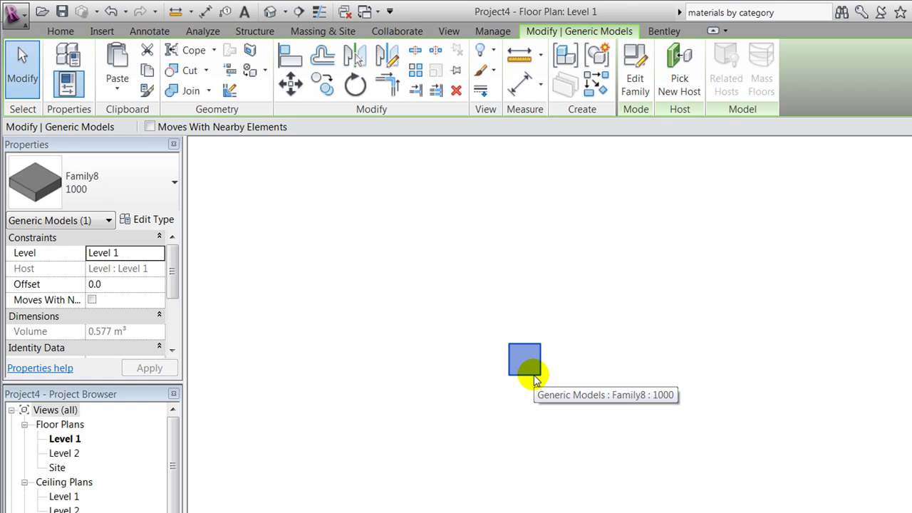
pyautogui.click(133, 194)
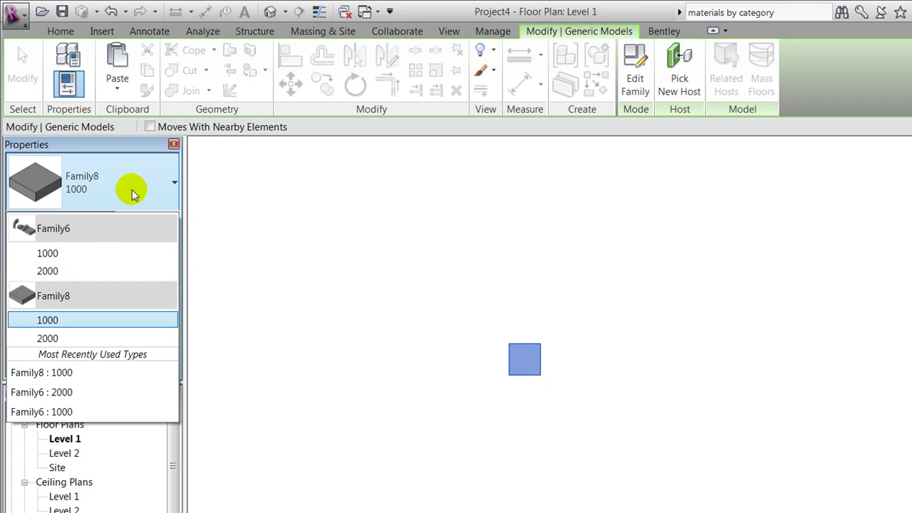
pyautogui.click(100, 340)
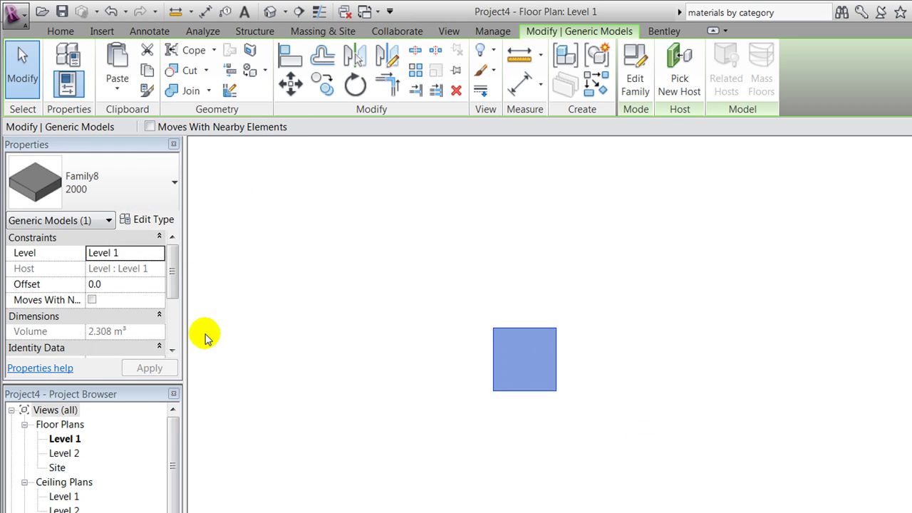
pyautogui.click(474, 452)
# Step: Edit Family8 from the placed instance and zoom out on its 2000 by 2000 plan
pyautogui.rightClick(508, 389)
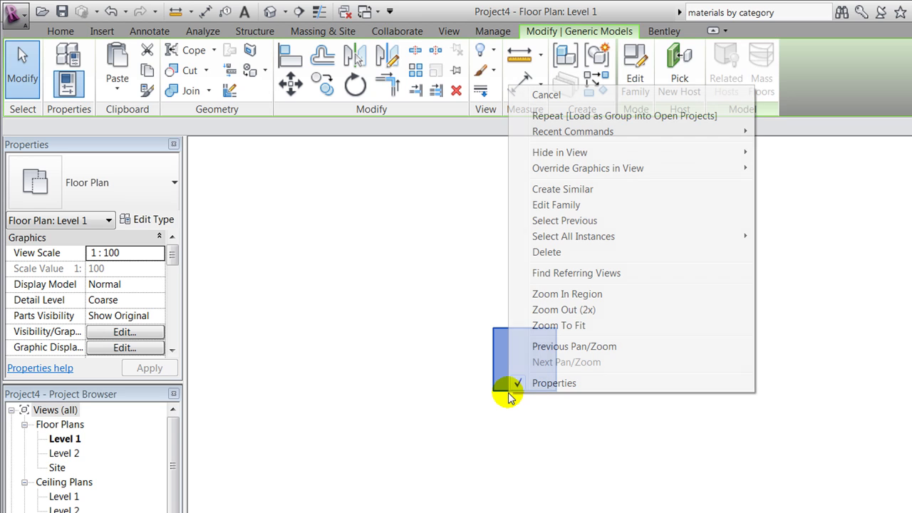
pyautogui.click(578, 207)
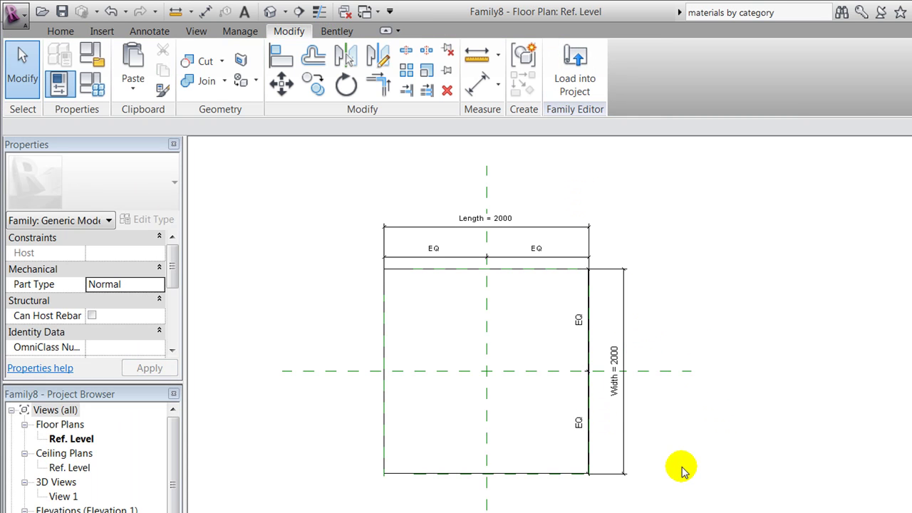
pyautogui.scroll(-2, 332, 369)
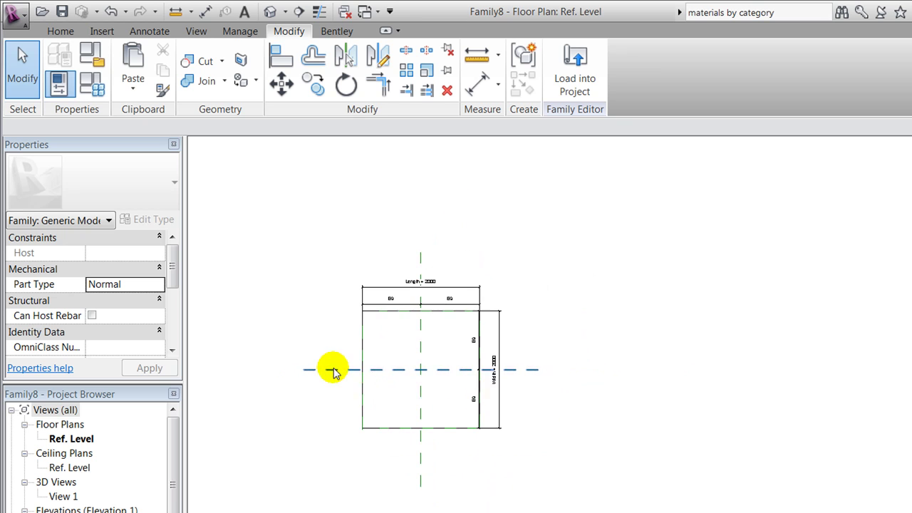
# Step: Create a 1900 by 1200 rectangular extrusion to the right of the square
pyautogui.click(60, 33)
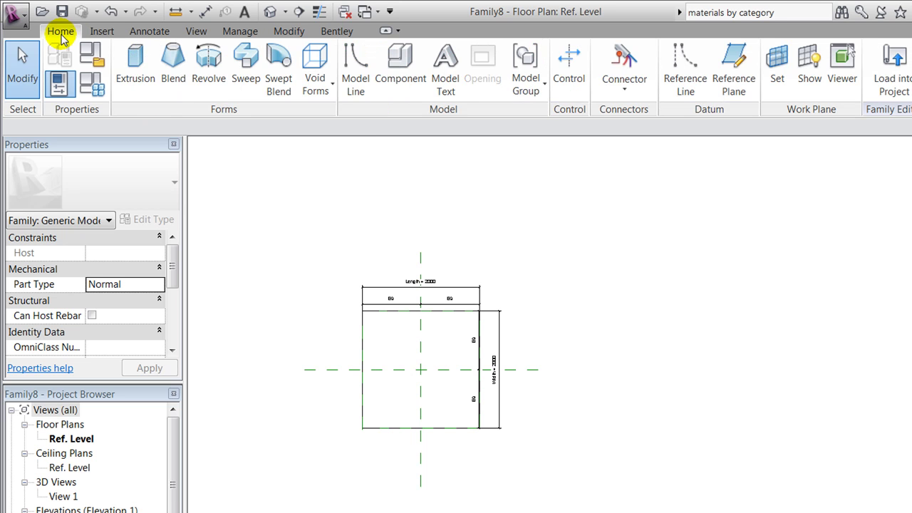
pyautogui.click(137, 66)
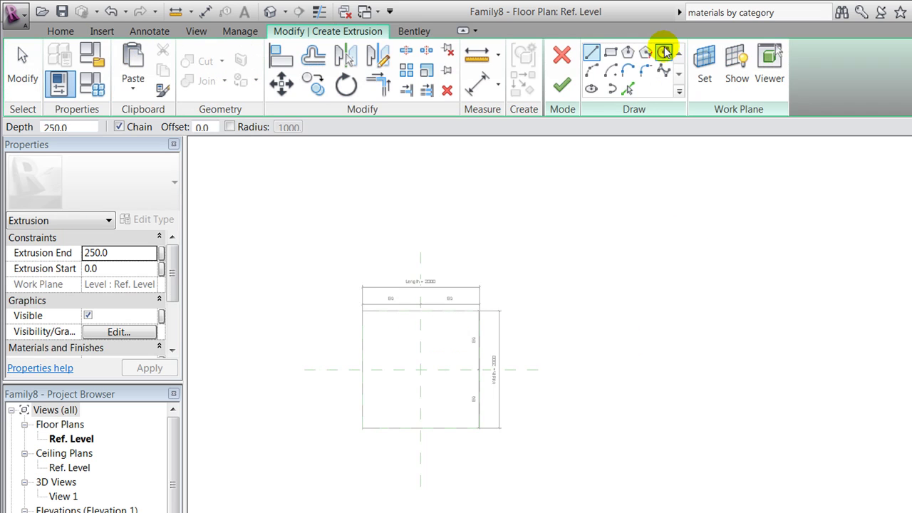
pyautogui.click(611, 52)
pyautogui.click(556, 340)
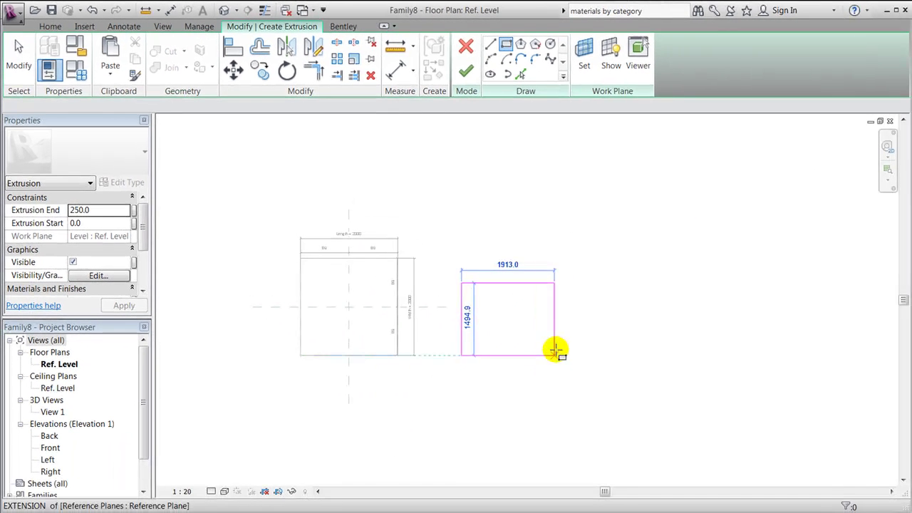
pyautogui.click(553, 340)
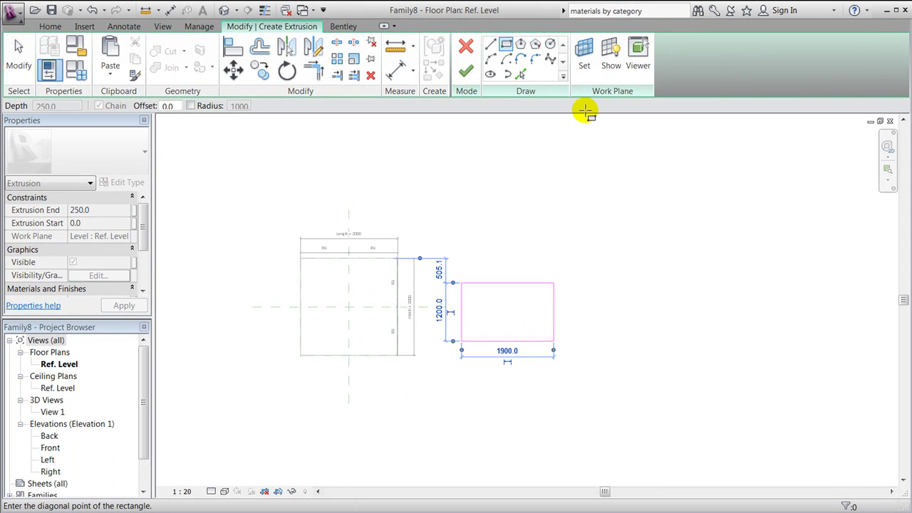
pyautogui.click(468, 73)
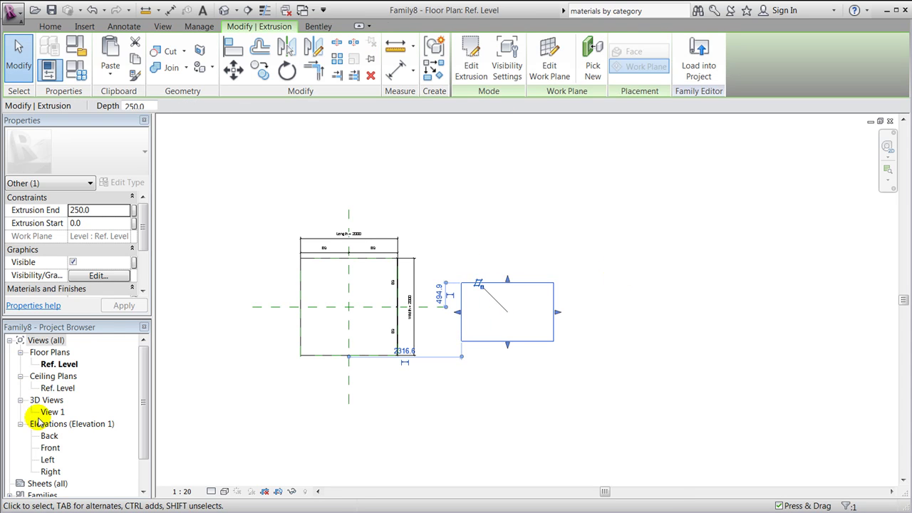
# Step: In 3D View 1, raise the new box's height to 1462
pyautogui.doubleClick(50, 414)
pyautogui.moveTo(554, 315); pyautogui.dragTo(554, 251)
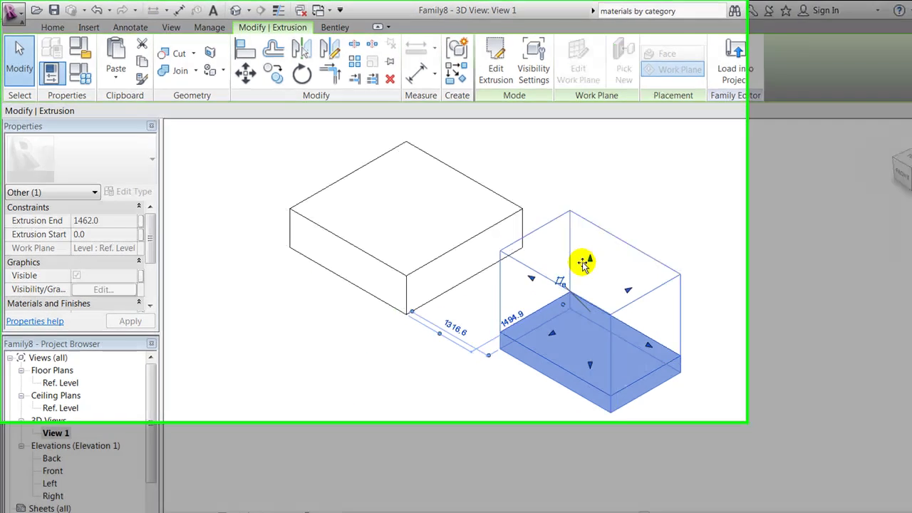
pyautogui.click(701, 292)
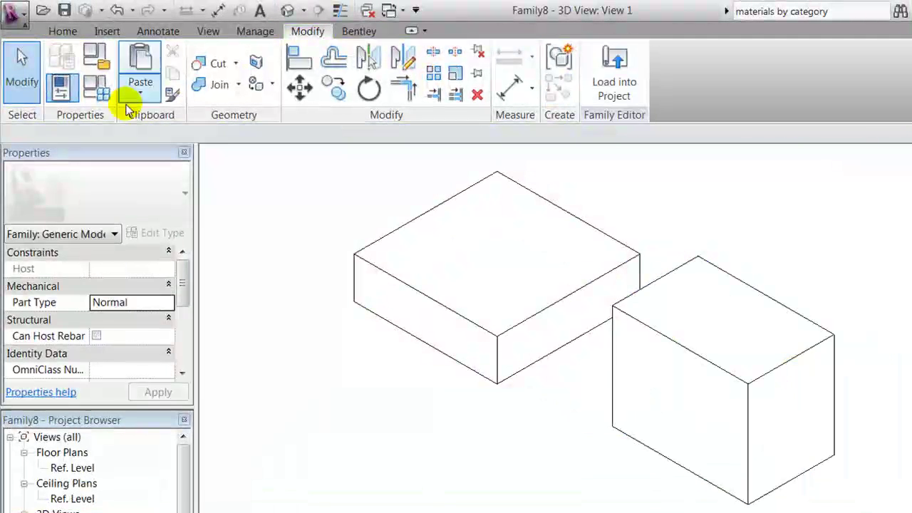
pyautogui.click(754, 389)
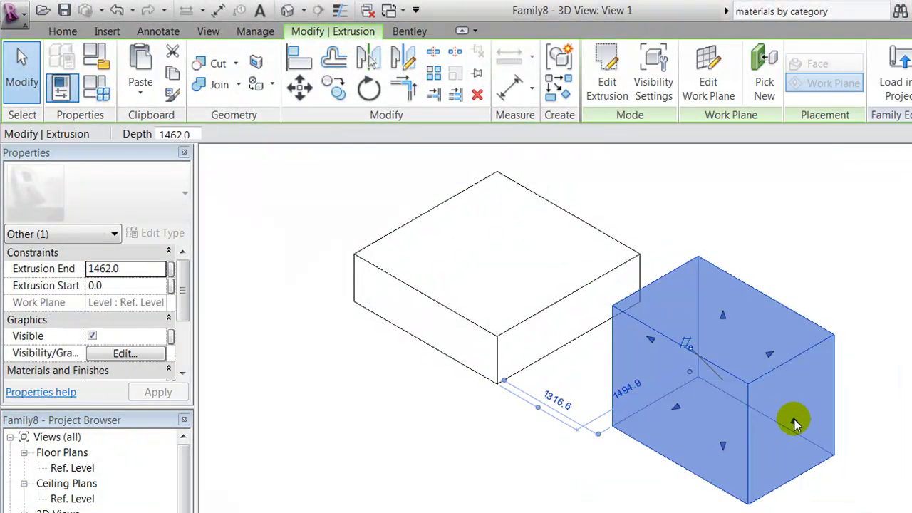
pyautogui.click(845, 299)
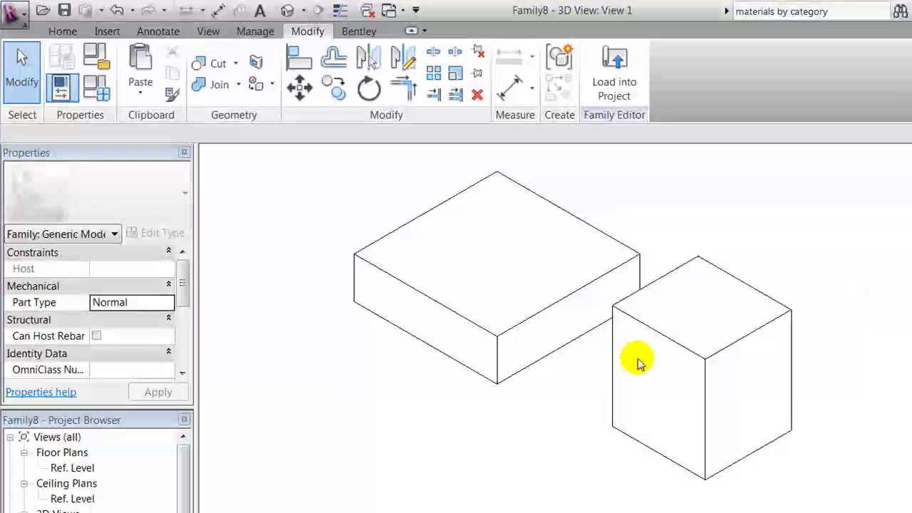
pyautogui.click(65, 29)
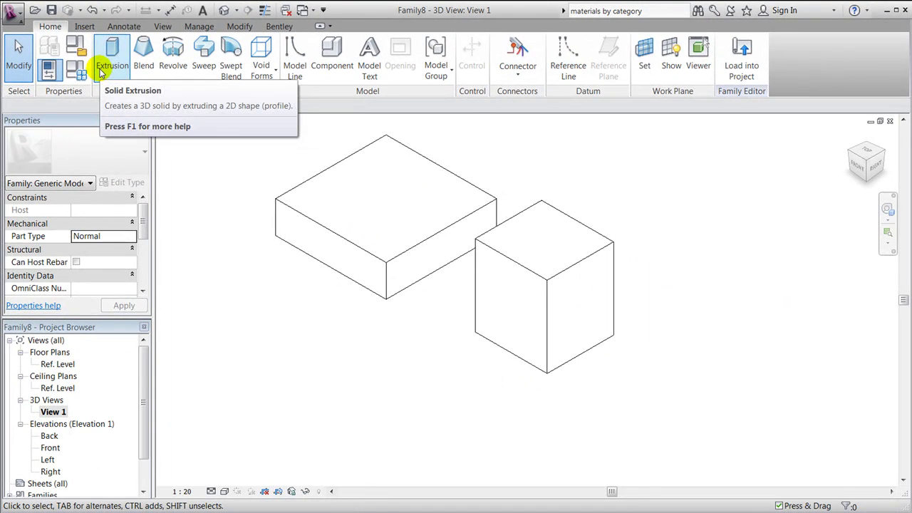
# Step: Start a blend and set its sketch plane to a face picked beside the cube
pyautogui.click(142, 57)
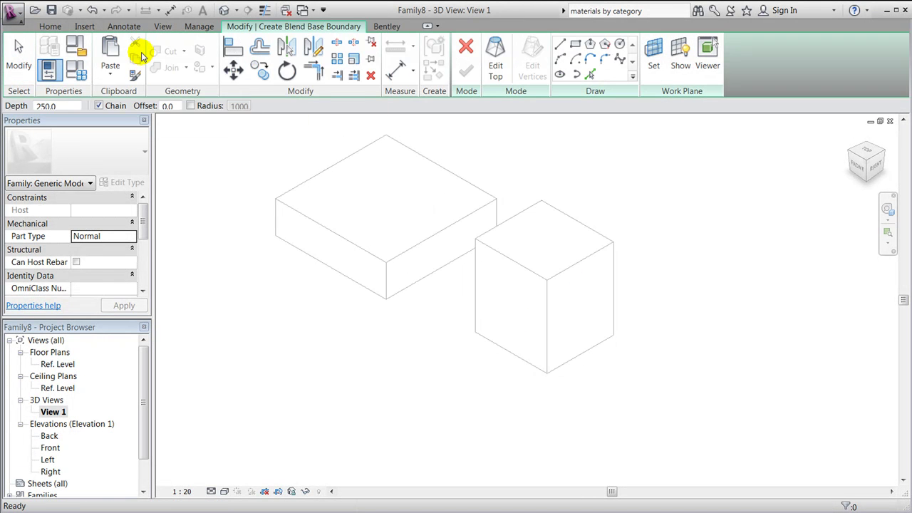
pyautogui.click(654, 65)
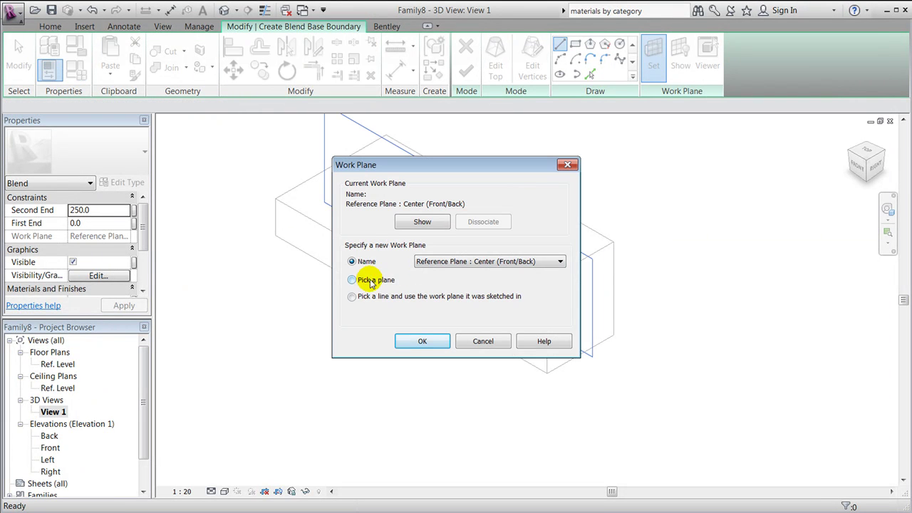
pyautogui.click(423, 341)
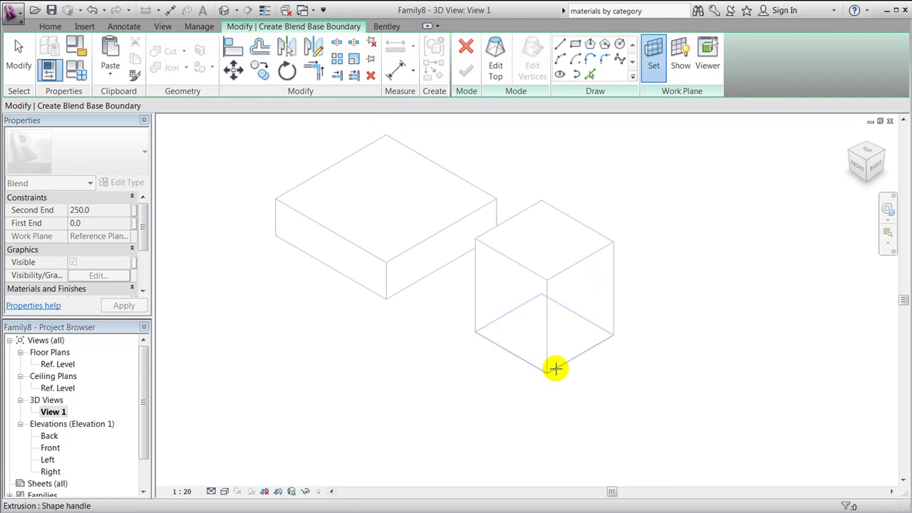
pyautogui.click(555, 368)
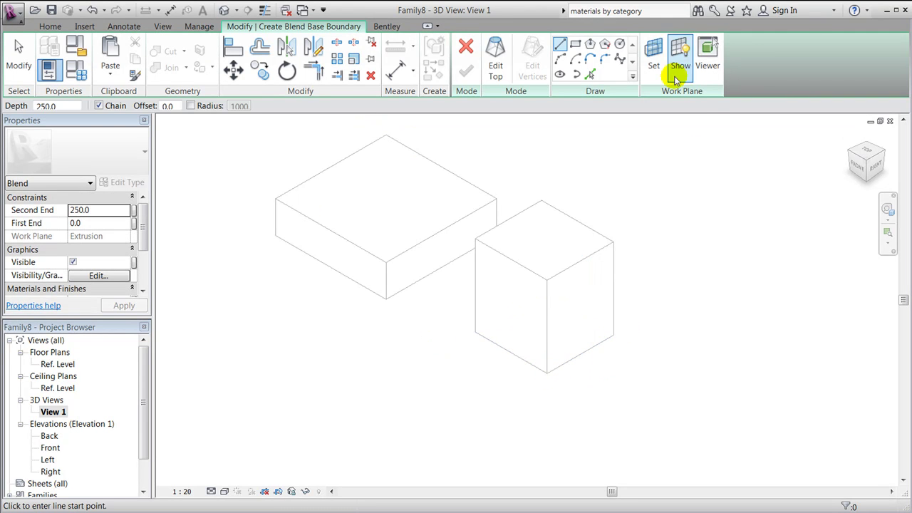
# Step: Sketch a 1000 × 1000 square as the blend base, then begin setting the top profile's work plane
pyautogui.click(574, 47)
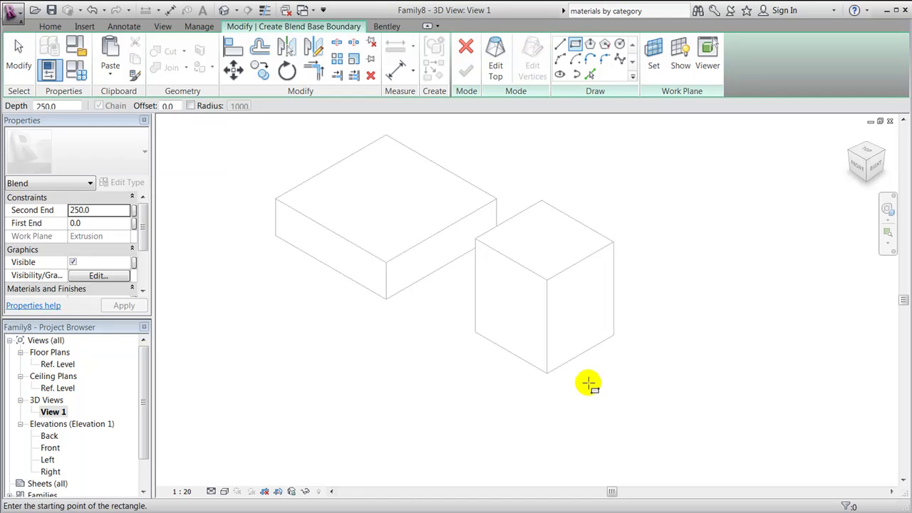
pyautogui.click(588, 382)
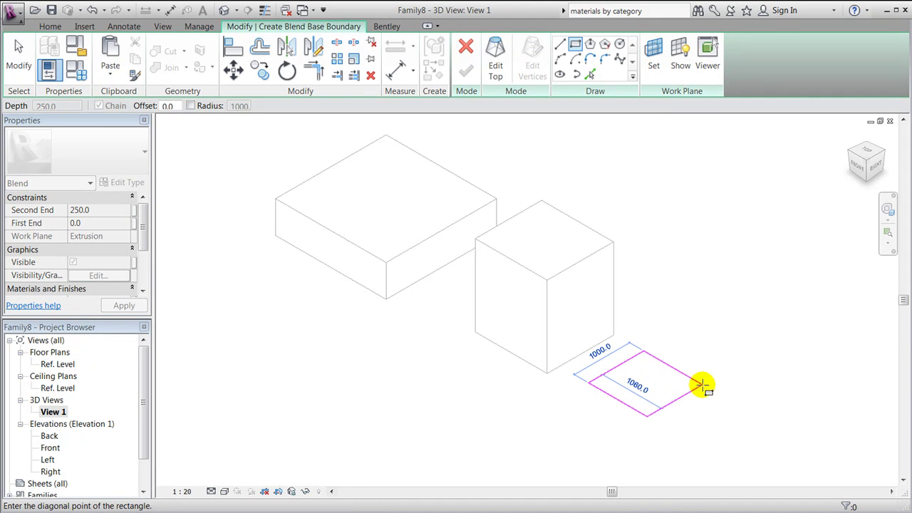
pyautogui.click(701, 385)
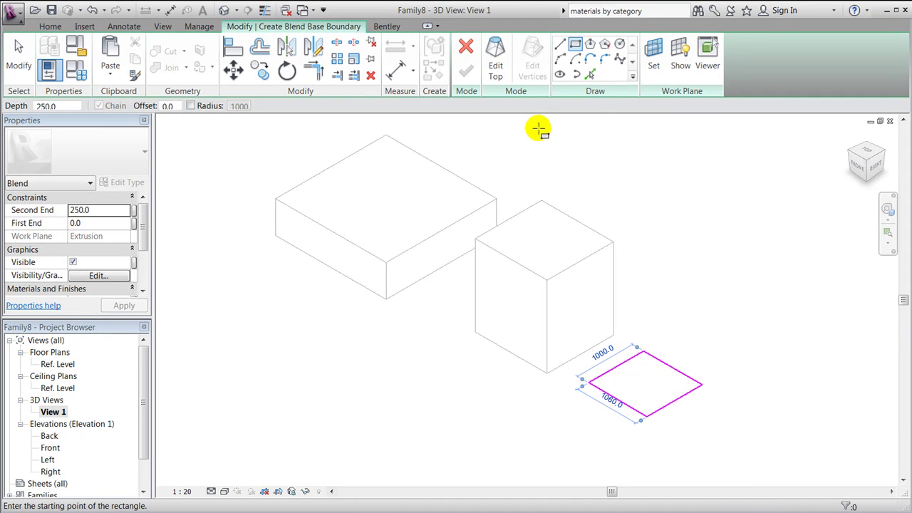
pyautogui.click(499, 74)
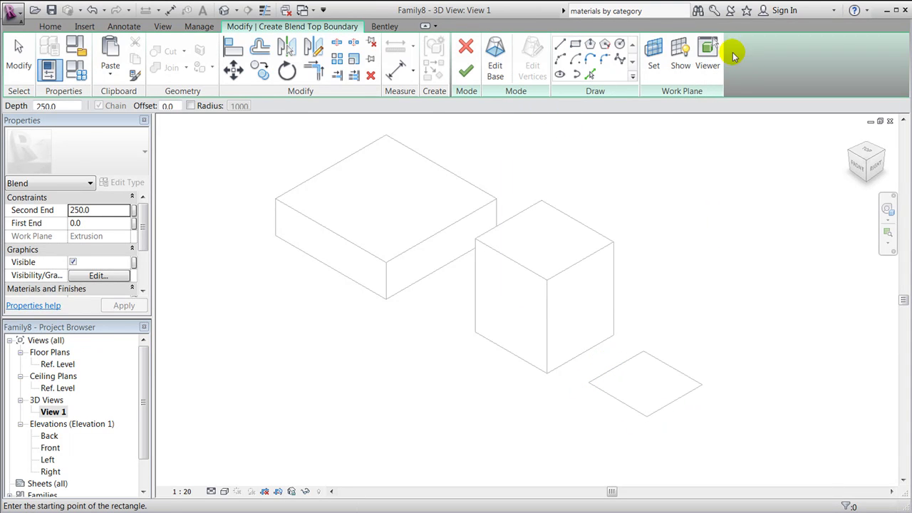
pyautogui.click(654, 49)
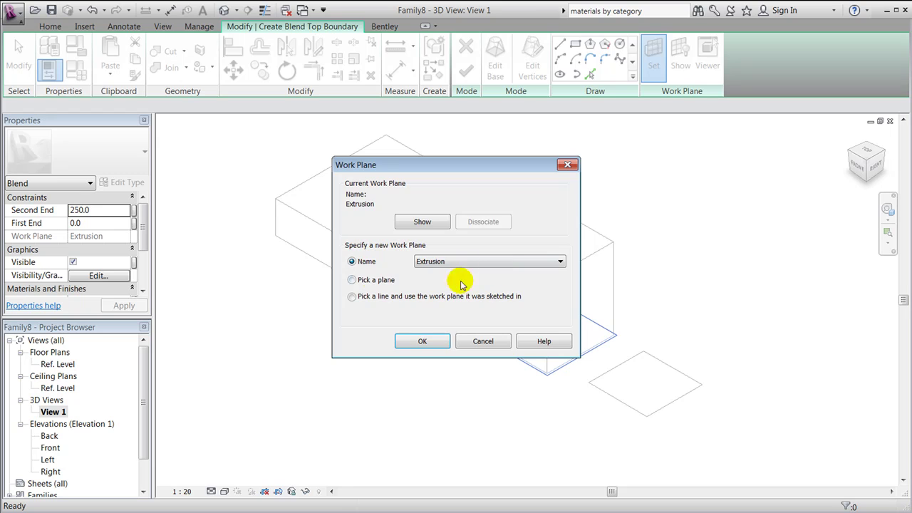
# Step: Draw the top profile as a radius-600 circle on the cube's top face, with depth 0, and finish the blend
pyautogui.click(423, 342)
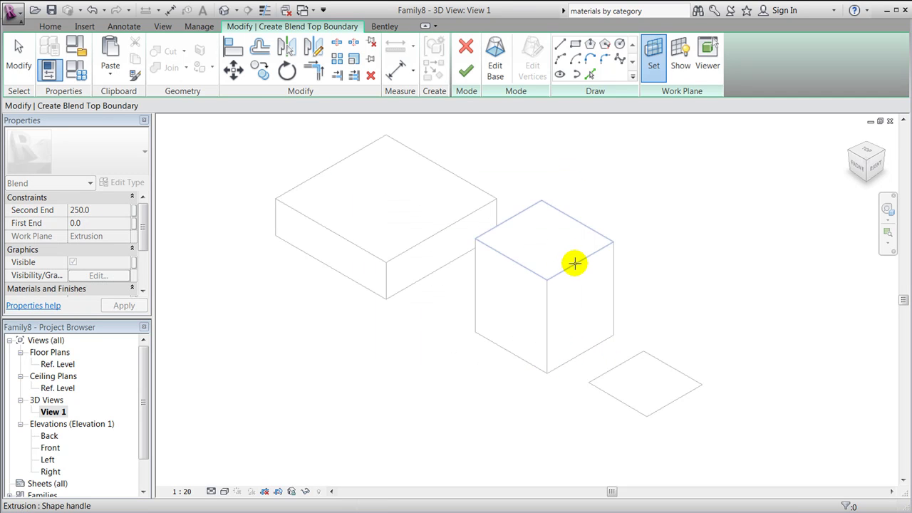
pyautogui.click(576, 267)
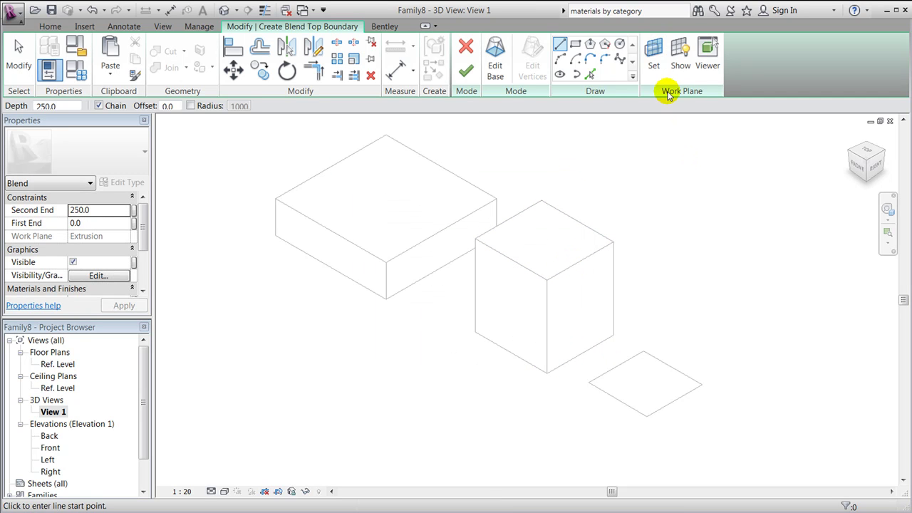
pyautogui.click(619, 44)
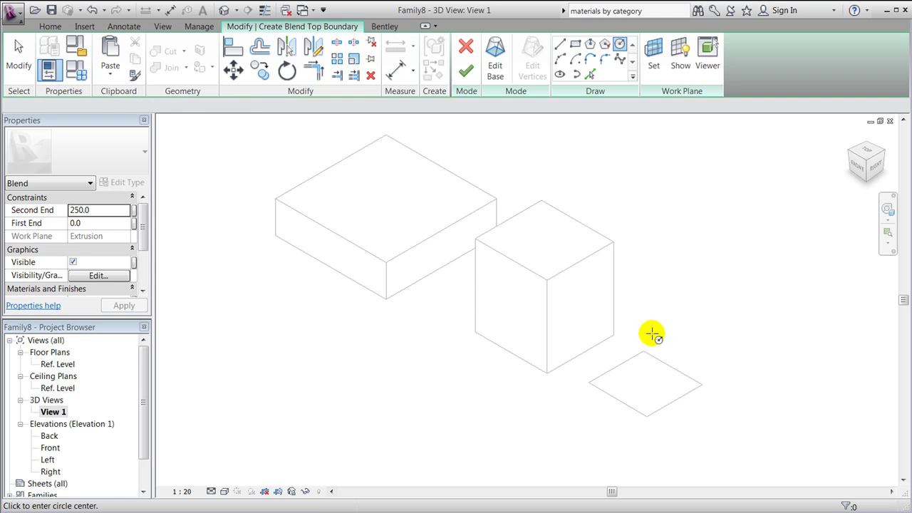
pyautogui.click(644, 277)
pyautogui.click(672, 302)
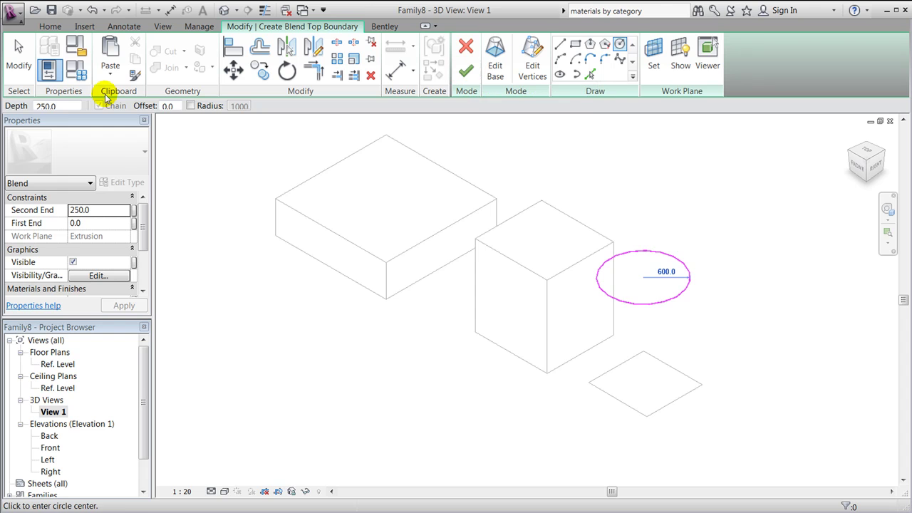
pyautogui.doubleClick(67, 107)
pyautogui.write('0')
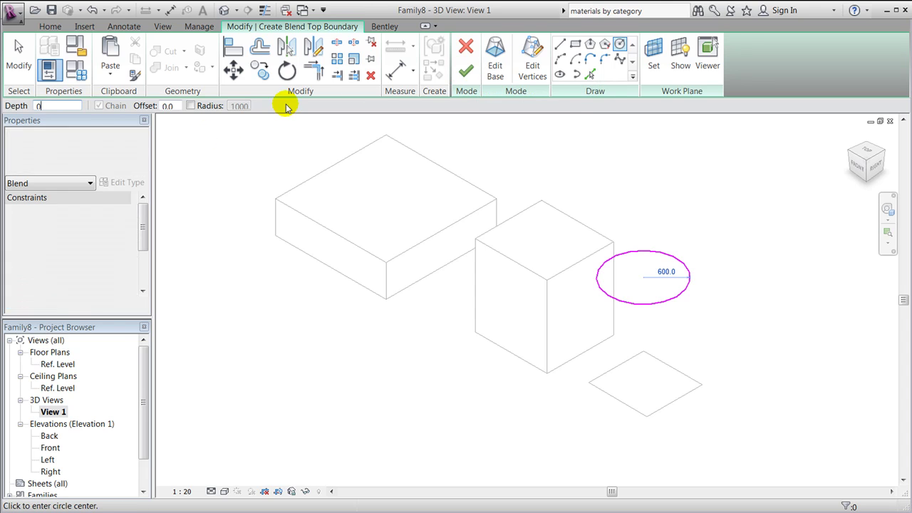
pyautogui.click(468, 72)
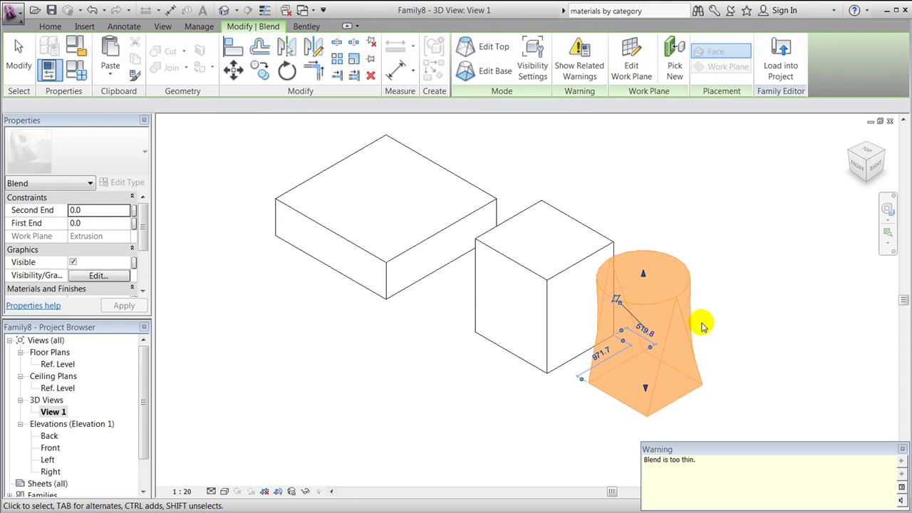
# Step: Drag the cube's top shape handle up until its Extrusion End is 1533.1
pyautogui.click(736, 292)
pyautogui.keyDown('shift'); pyautogui.moveTo(708, 407); pyautogui.dragTo(733, 409, button='middle'); pyautogui.keyUp('shift')
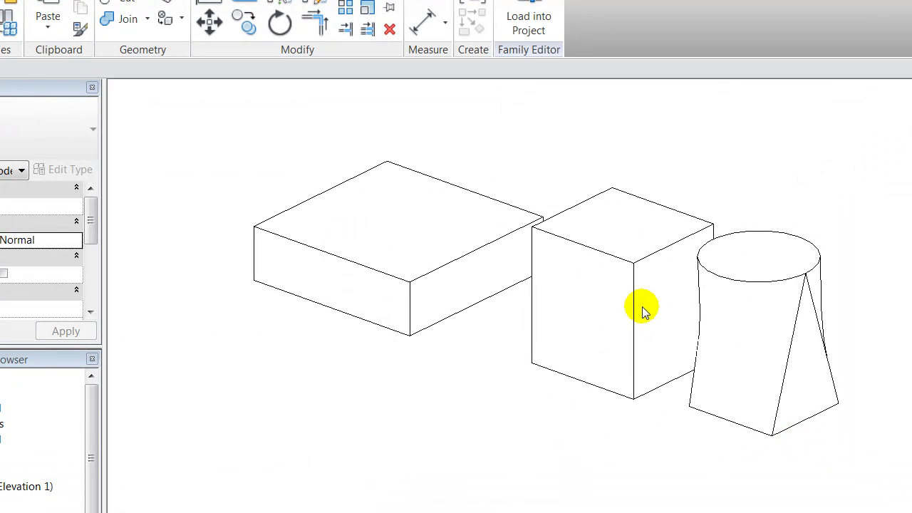
pyautogui.click(647, 263)
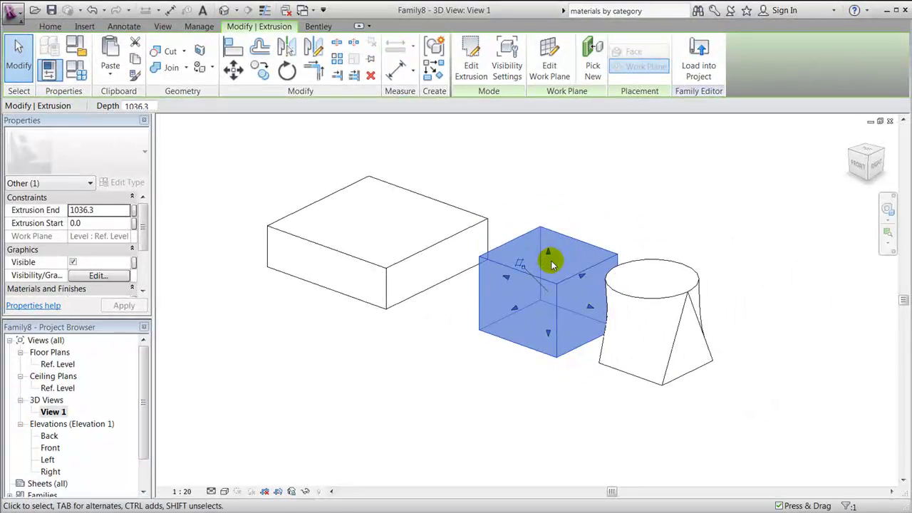
pyautogui.moveTo(609, 262); pyautogui.dragTo(609, 224)
pyautogui.moveTo(548, 224)
pyautogui.mouseDown()
pyautogui.moveTo(580, 238)
pyautogui.moveTo(556, 210)
pyautogui.mouseUp()
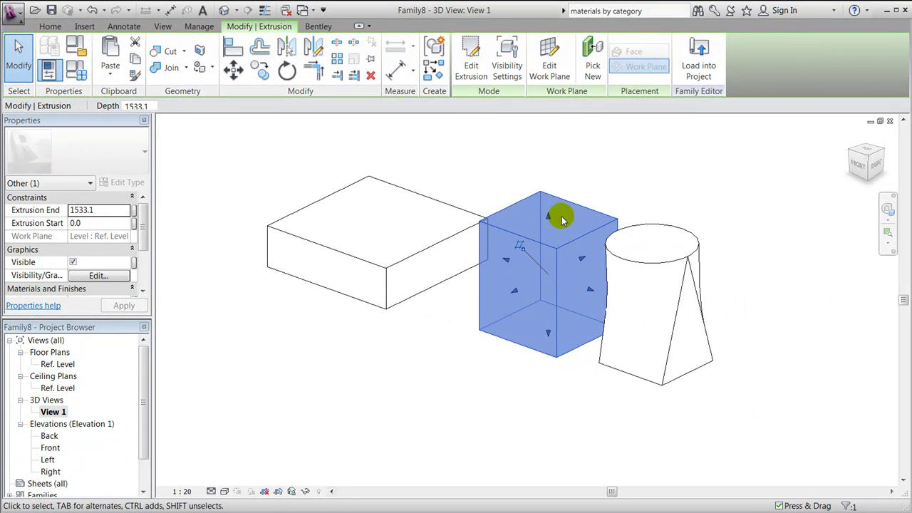
# Step: Deselect the cube and look through the Void Forms options without choosing one
pyautogui.click(590, 192)
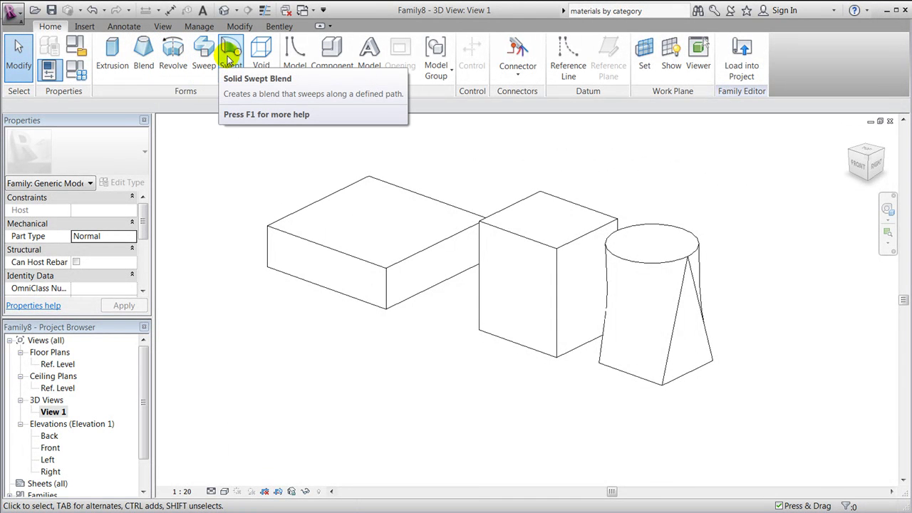
pyautogui.click(262, 74)
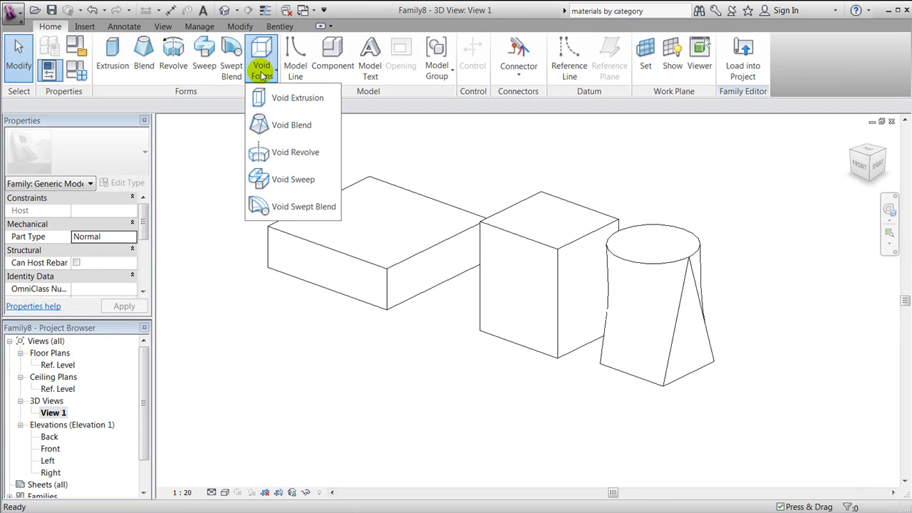
pyautogui.click(405, 321)
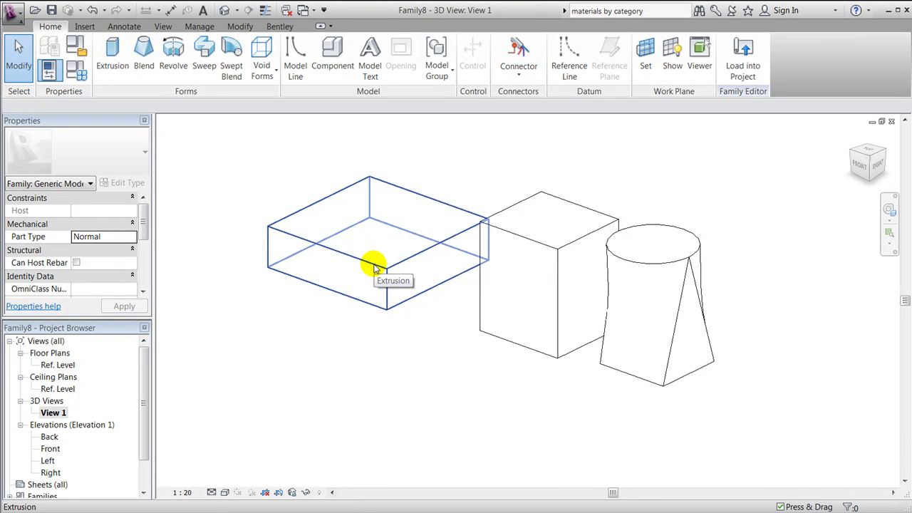
# Step: Load Family8 into Project4, overwriting the old version, and view it in the default 3D view
pyautogui.click(743, 55)
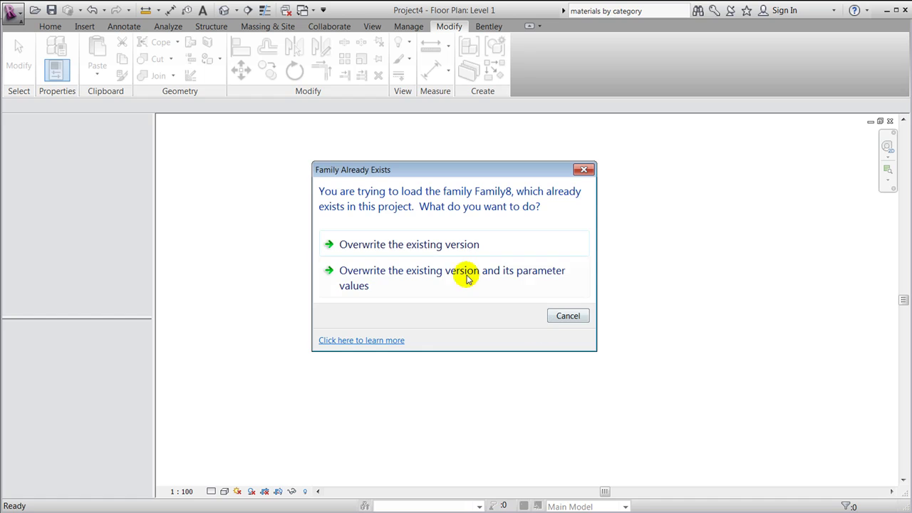
pyautogui.click(444, 245)
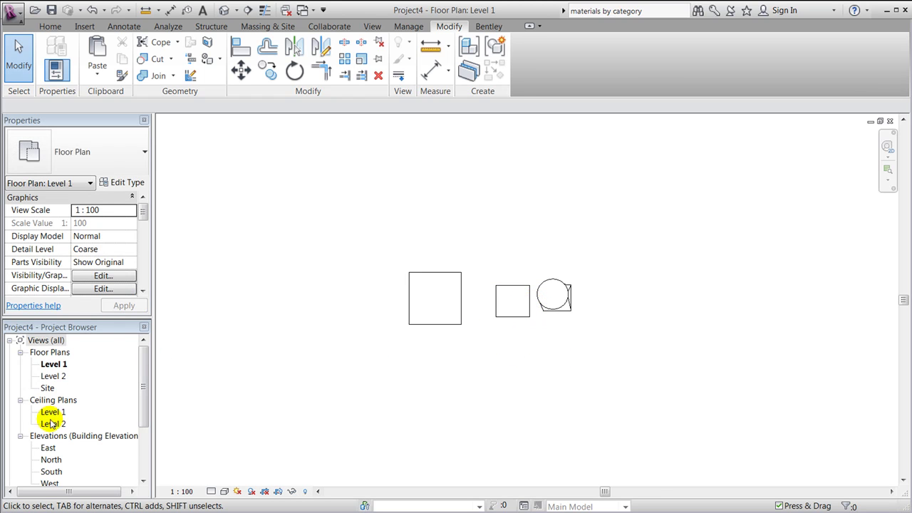
pyautogui.click(48, 388)
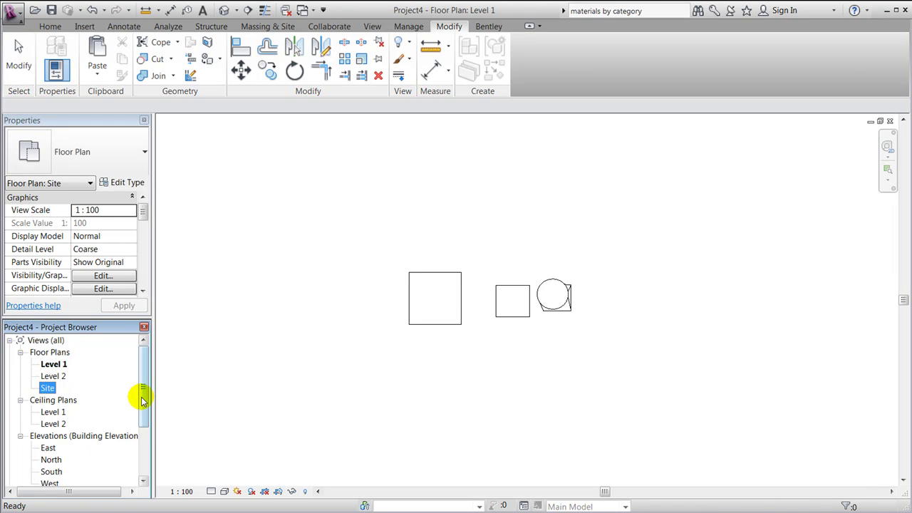
pyautogui.scroll(-1, 141, 401)
pyautogui.scroll(1, 143, 423)
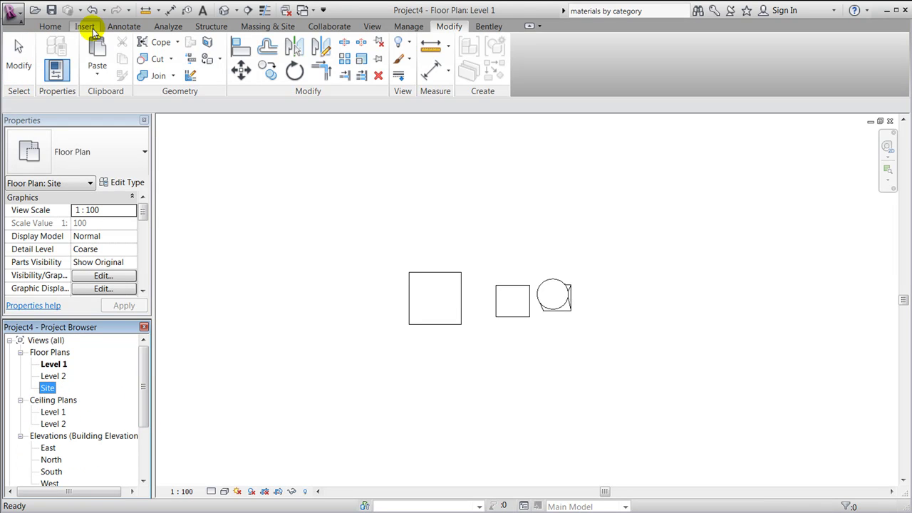
pyautogui.click(372, 27)
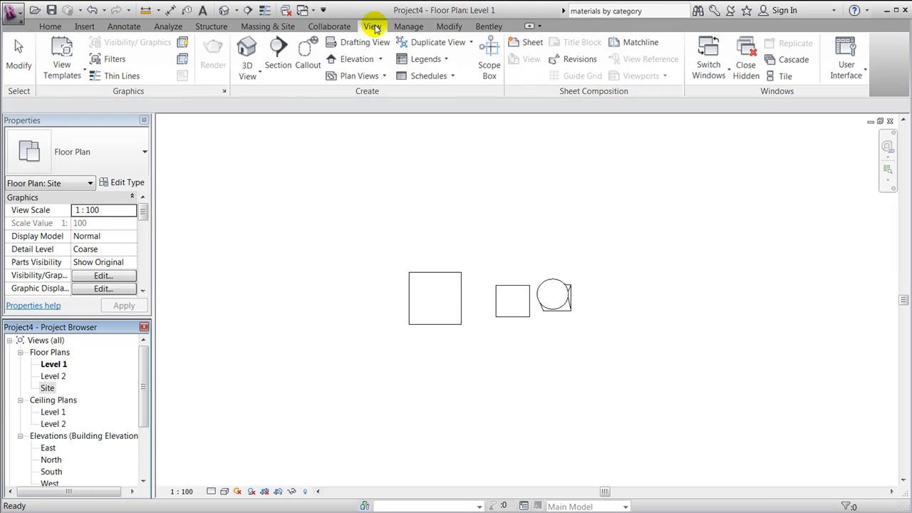
pyautogui.click(251, 50)
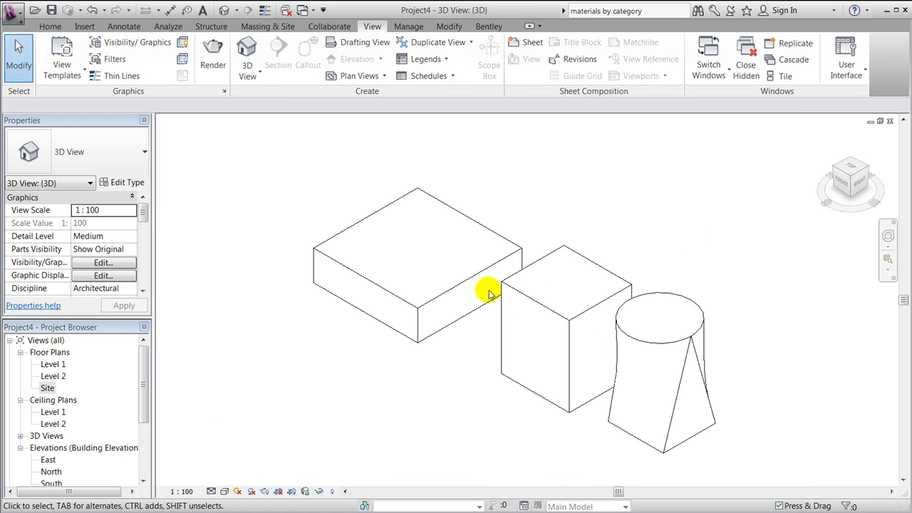
pyautogui.scroll(-1, 489, 294)
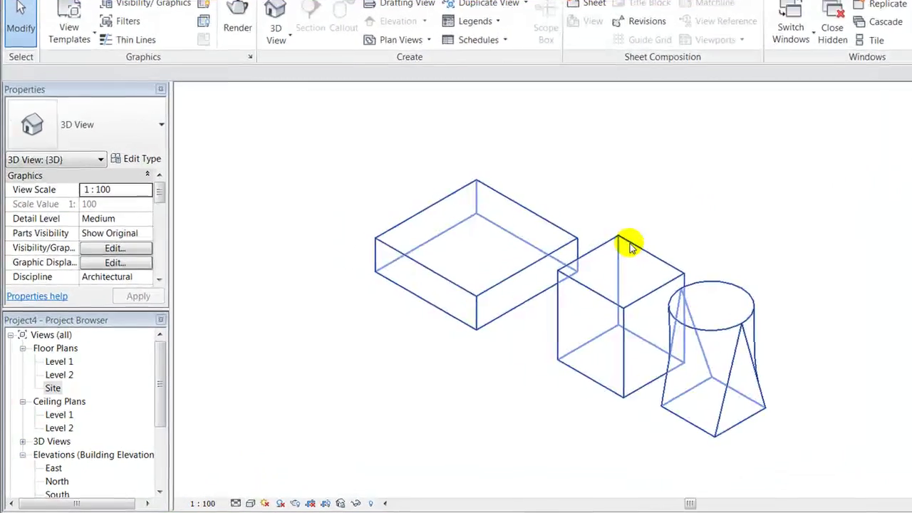
# Step: Open the placed Family8 with Edit Family and select the left box extrusion
pyautogui.rightClick(564, 265)
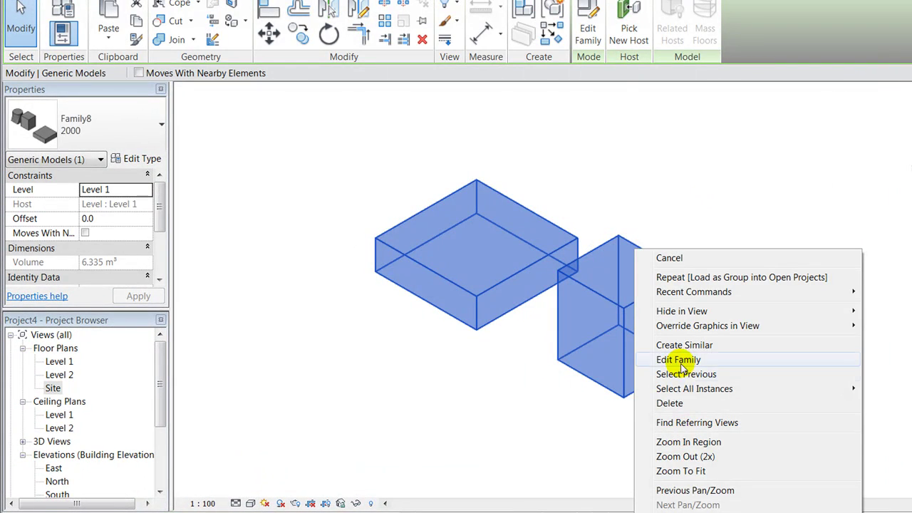
pyautogui.click(677, 359)
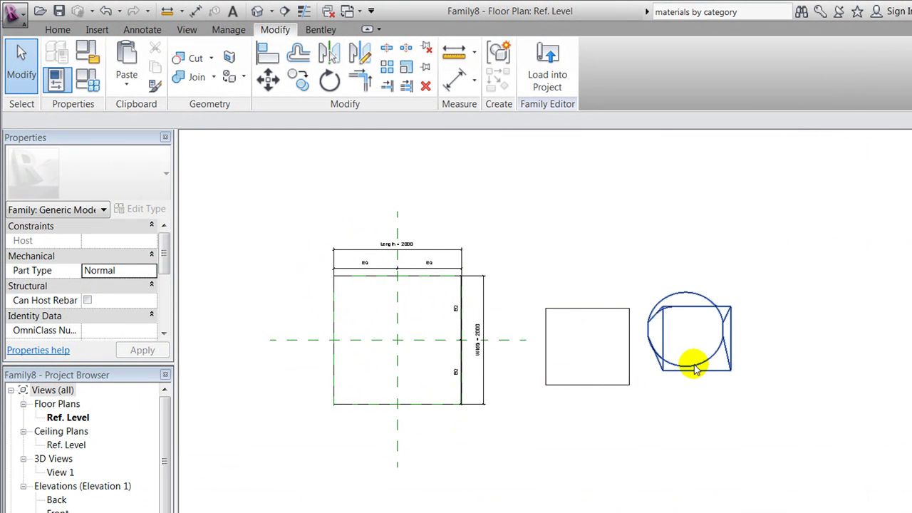
pyautogui.click(418, 408)
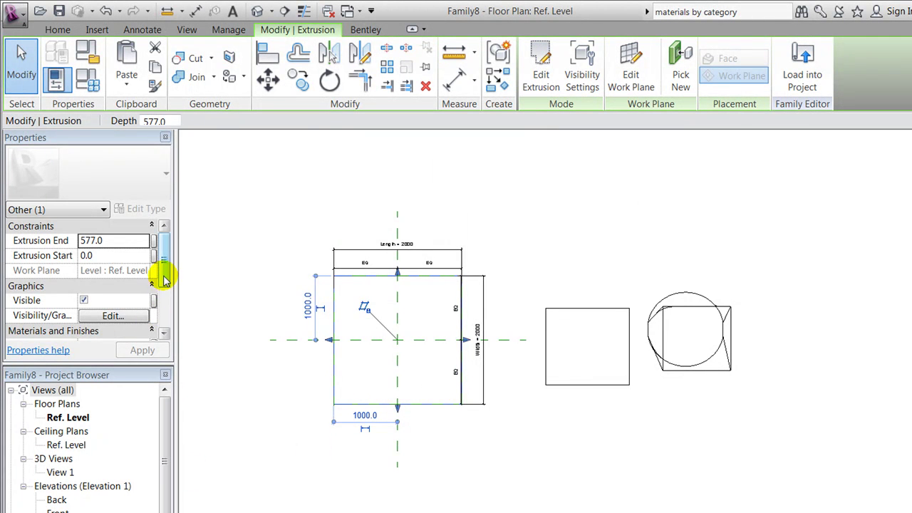
pyautogui.scroll(-3, 163, 278)
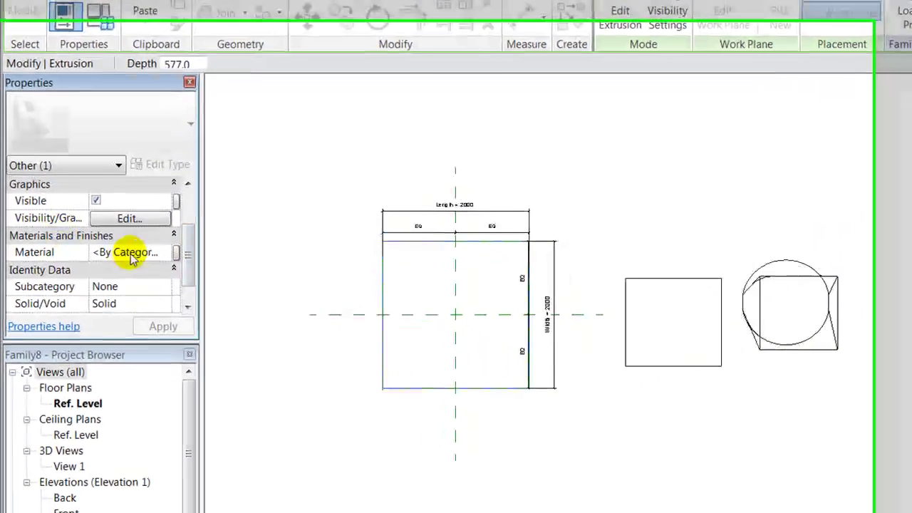
# Step: Link the left box's material to a new family parameter named shape1
pyautogui.click(184, 240)
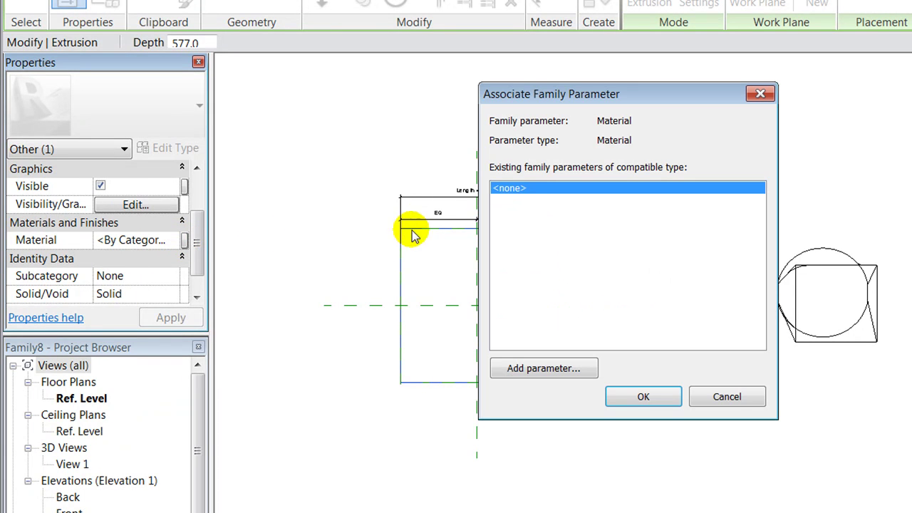
pyautogui.click(536, 369)
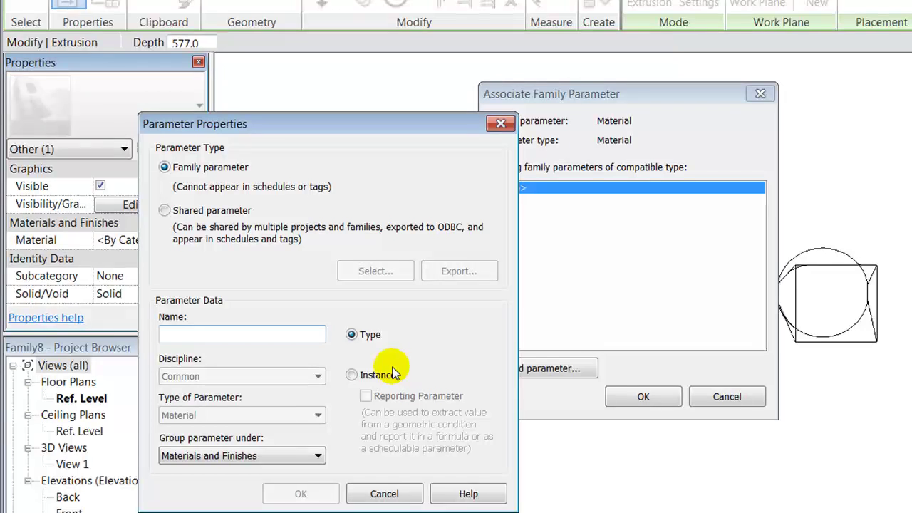
pyautogui.write('W')
pyautogui.press('BackSpace')
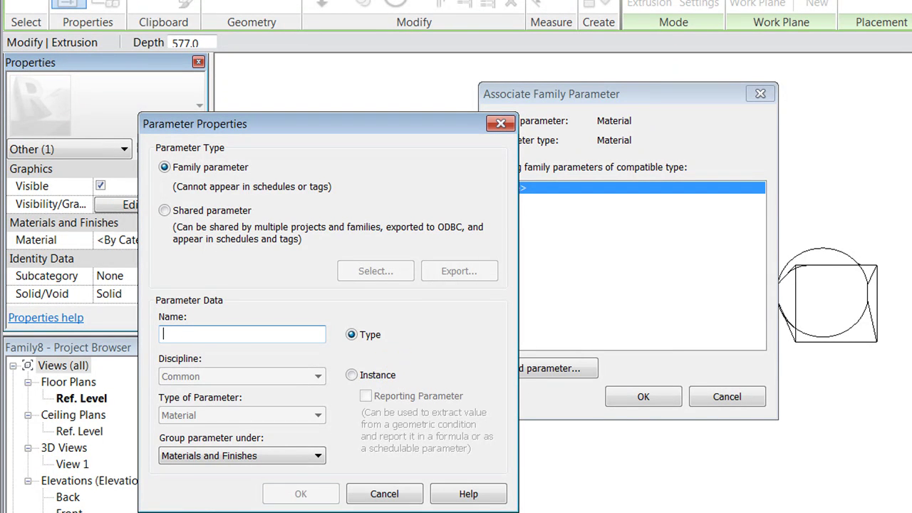
pyautogui.write('shape1')
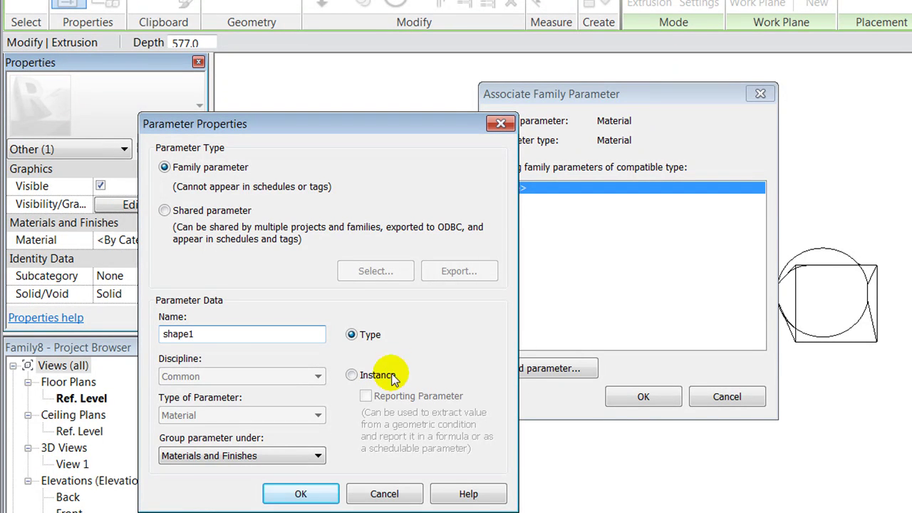
pyautogui.click(308, 493)
pyautogui.click(640, 399)
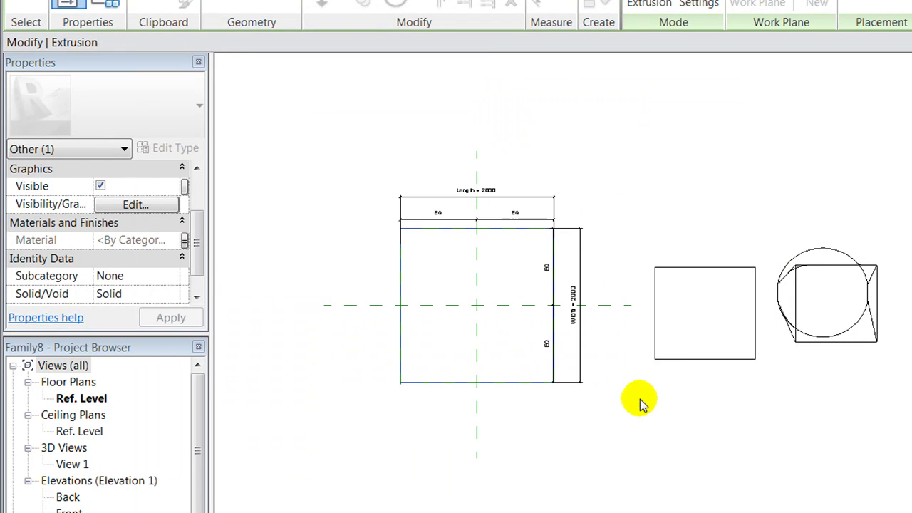
# Step: Link the middle square extrusion's material to a new family parameter named shape2
pyautogui.click(688, 275)
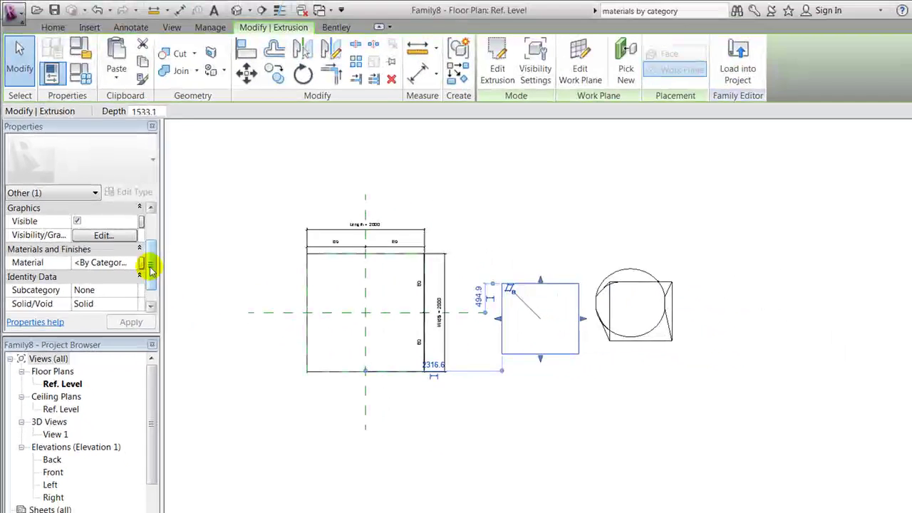
pyautogui.moveTo(151, 269); pyautogui.dragTo(143, 268)
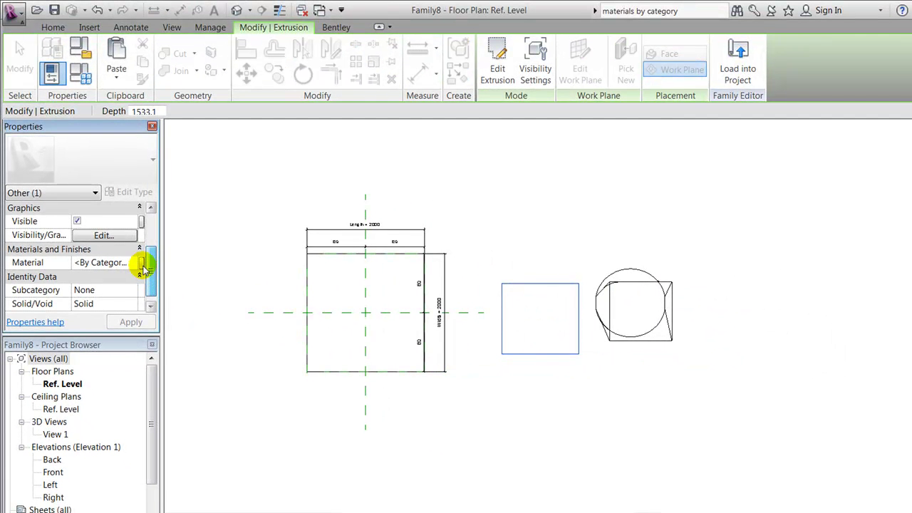
pyautogui.click(141, 263)
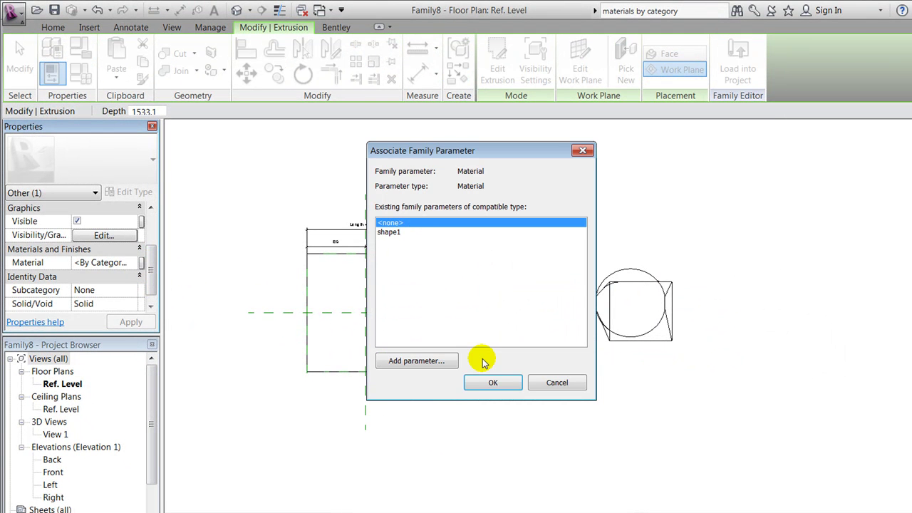
pyautogui.click(401, 364)
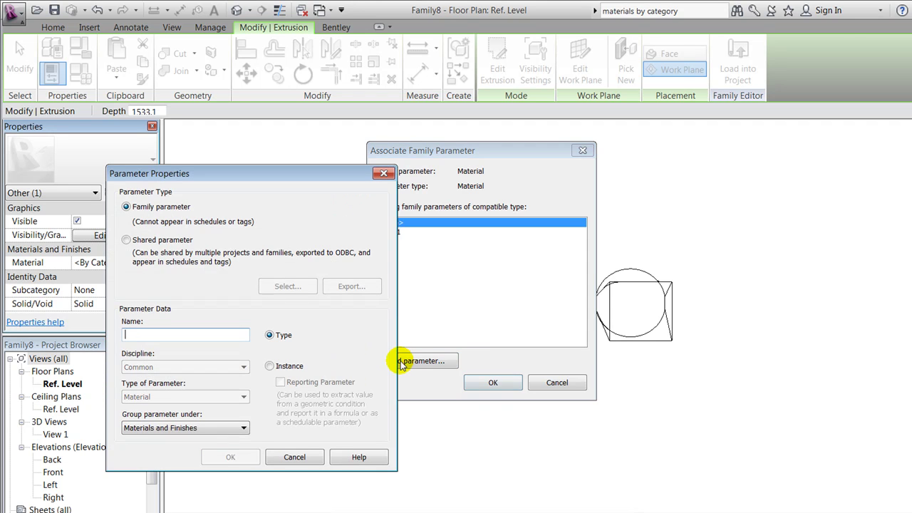
pyautogui.write('shape2')
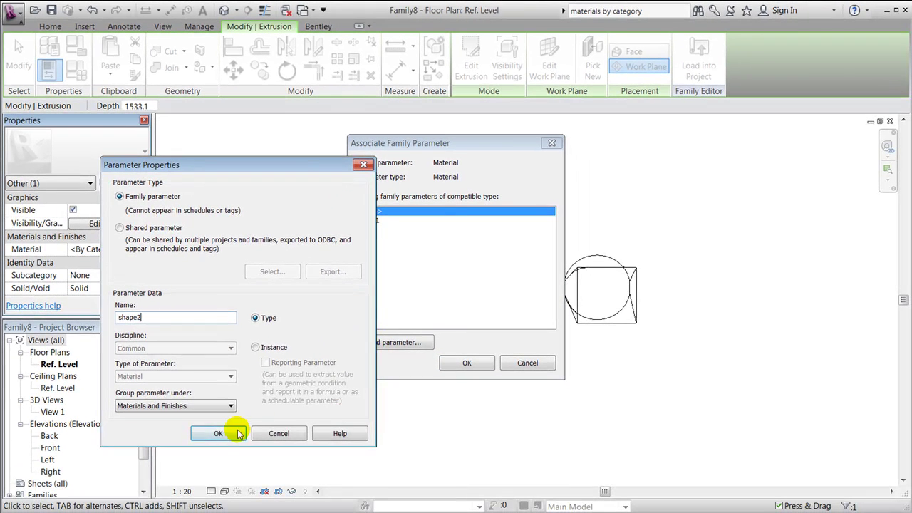
pyautogui.click(219, 434)
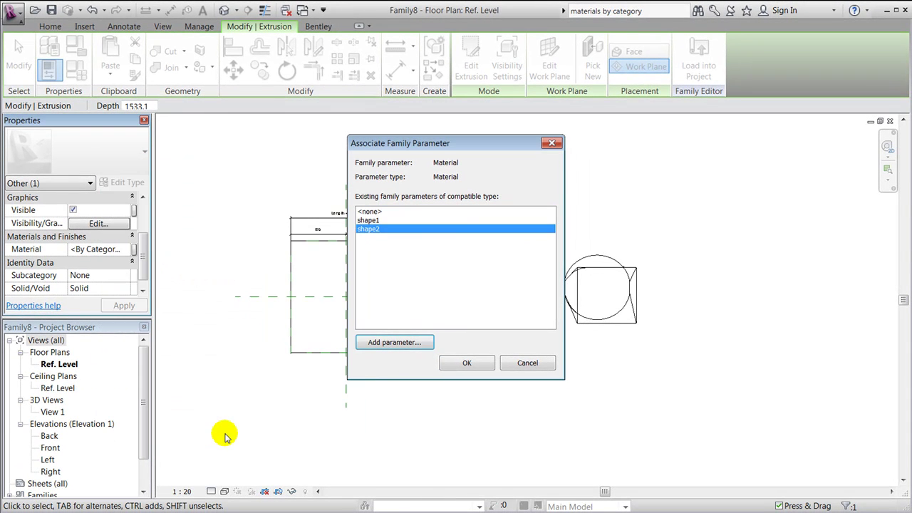
pyautogui.click(469, 364)
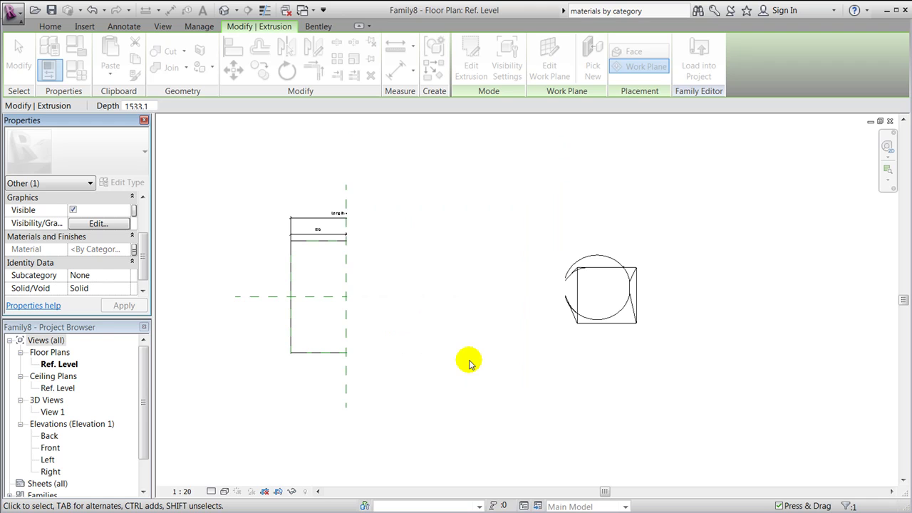
pyautogui.click(569, 369)
# Step: Load the updated family into the project, overwriting the existing version
pyautogui.click(476, 66)
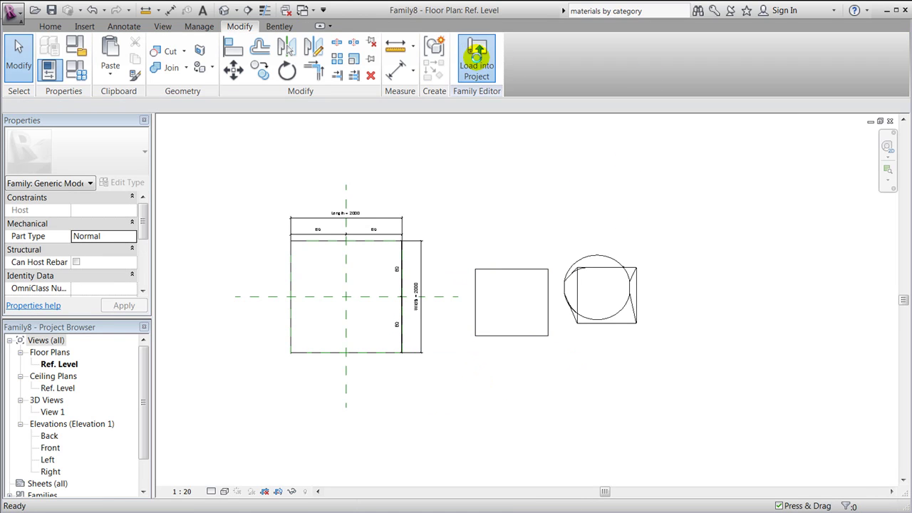
pyautogui.click(450, 247)
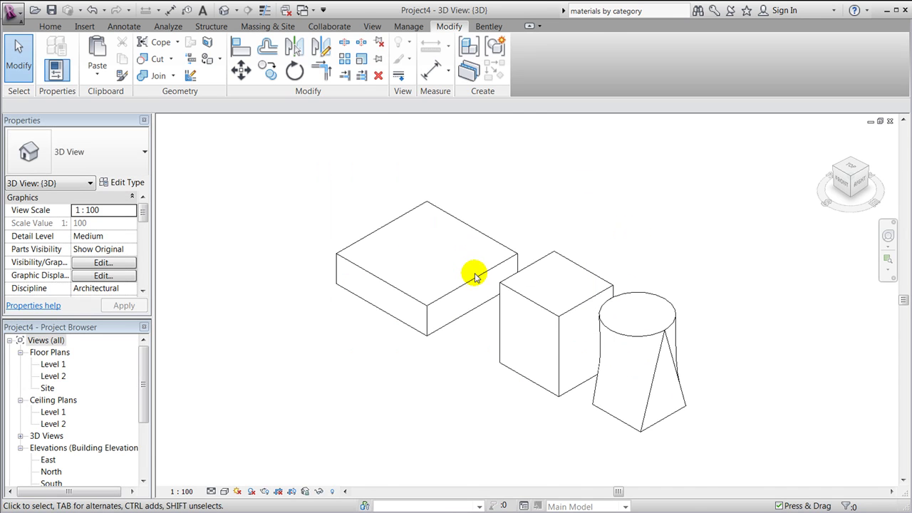
pyautogui.click(471, 283)
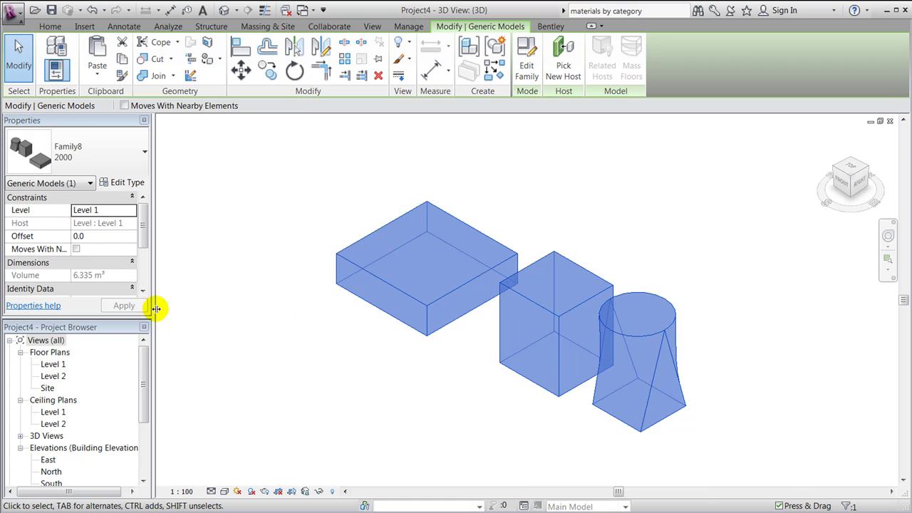
# Step: In the type properties, set shape2 to Carpet and shape1 to Default Roof, then apply
pyautogui.click(126, 184)
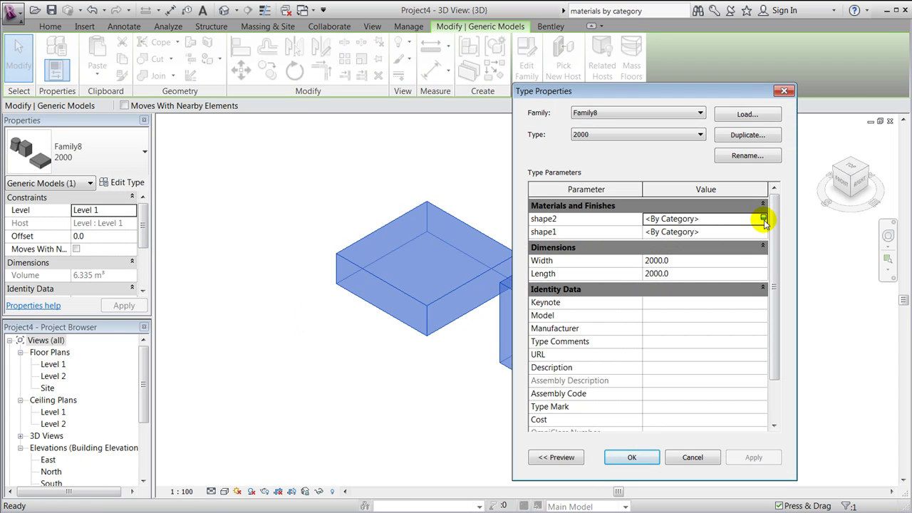
pyautogui.click(763, 219)
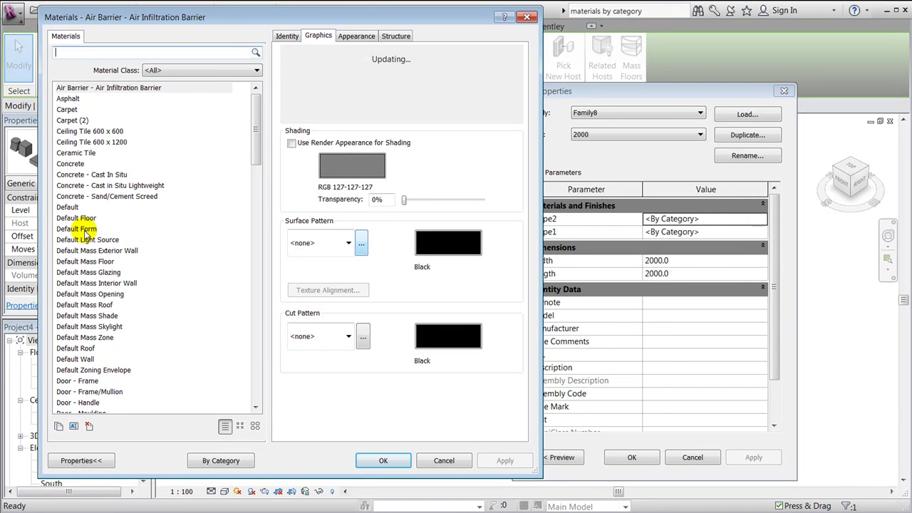
pyautogui.click(68, 109)
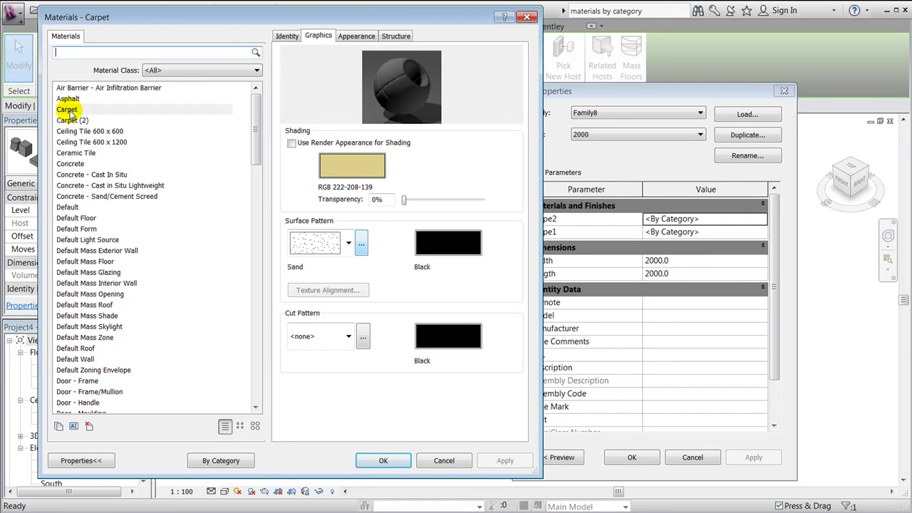
pyautogui.click(383, 461)
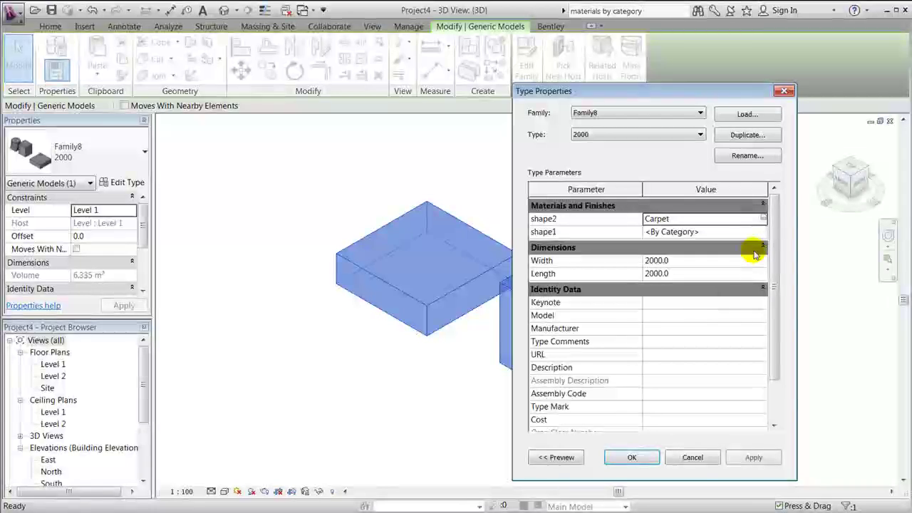
pyautogui.click(763, 232)
pyautogui.click(763, 232)
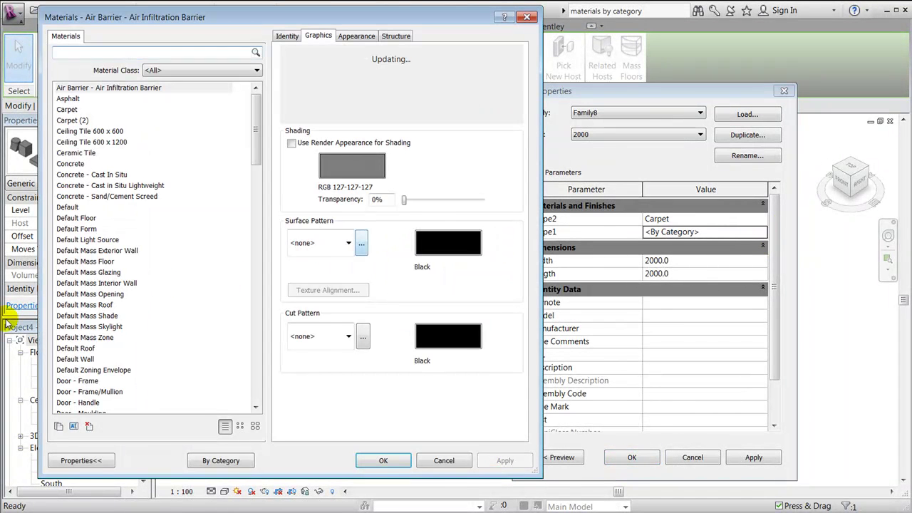
pyautogui.click(84, 349)
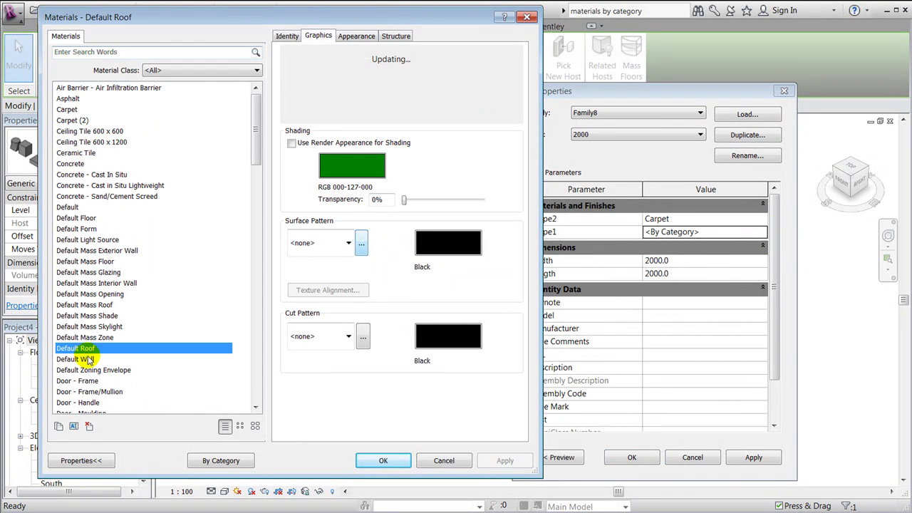
pyautogui.click(378, 461)
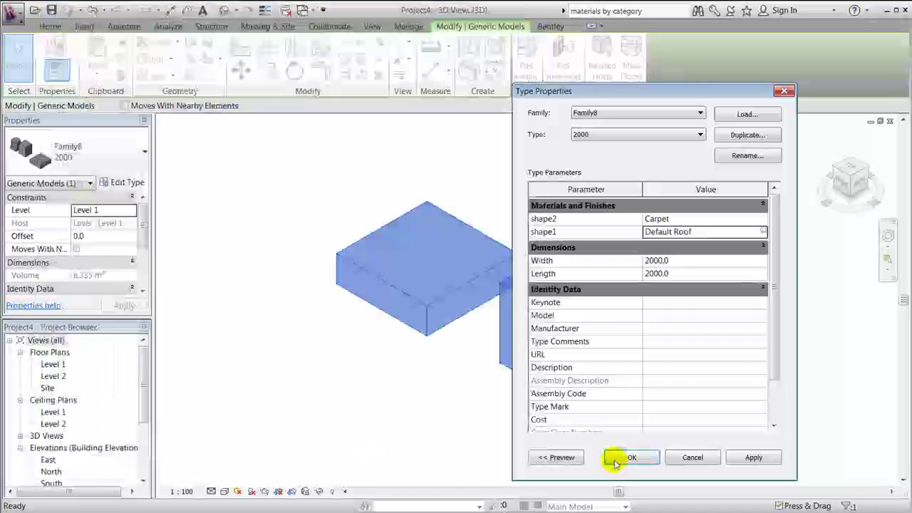
pyautogui.click(753, 458)
pyautogui.click(631, 458)
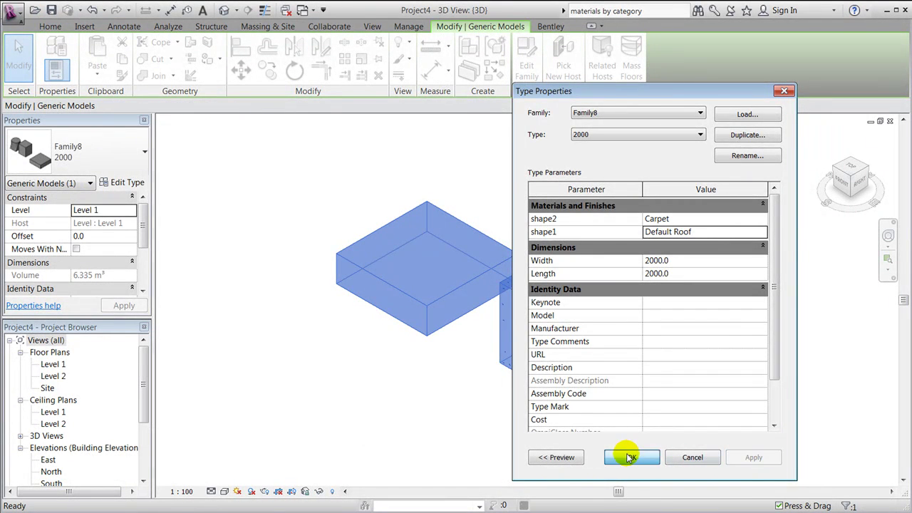
# Step: Switch the project's 3D view to the Realistic visual style
pyautogui.click(452, 391)
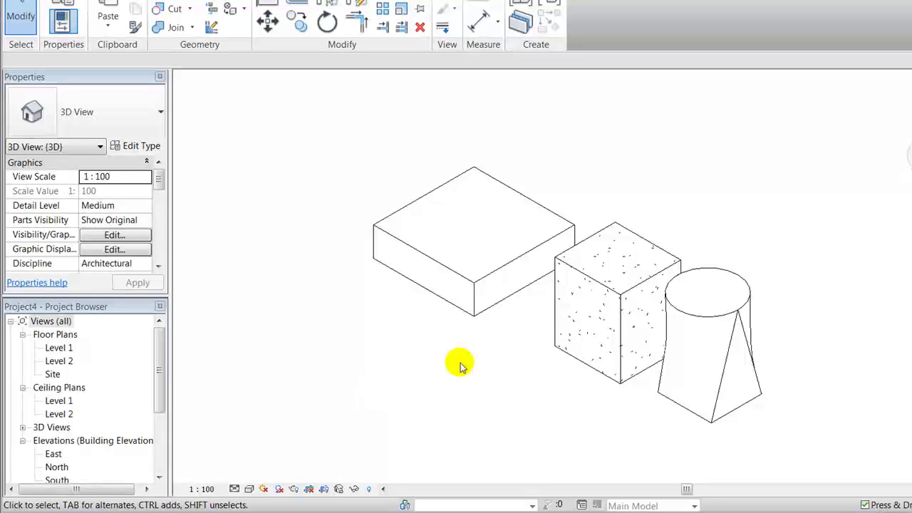
pyautogui.click(249, 489)
pyautogui.click(276, 474)
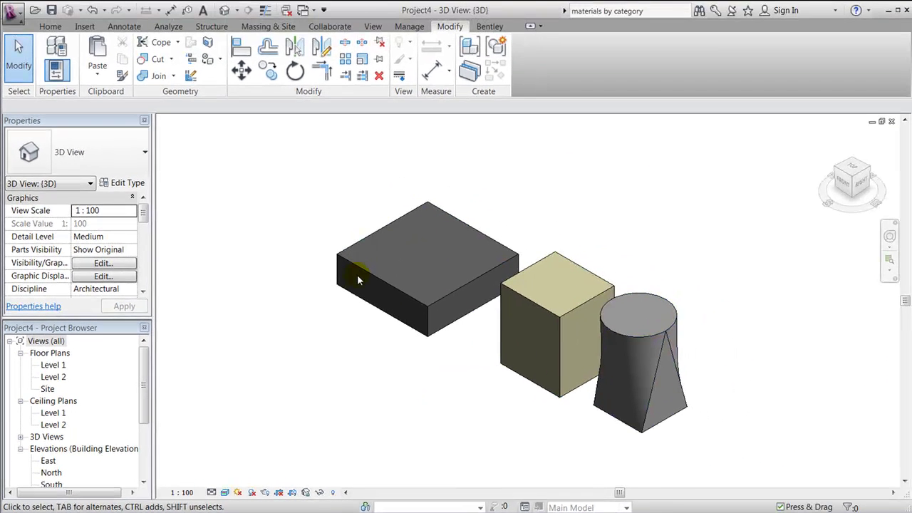
# Step: Reopen the family in the family editor with Edit Family
pyautogui.click(379, 278)
pyautogui.rightClick(380, 278)
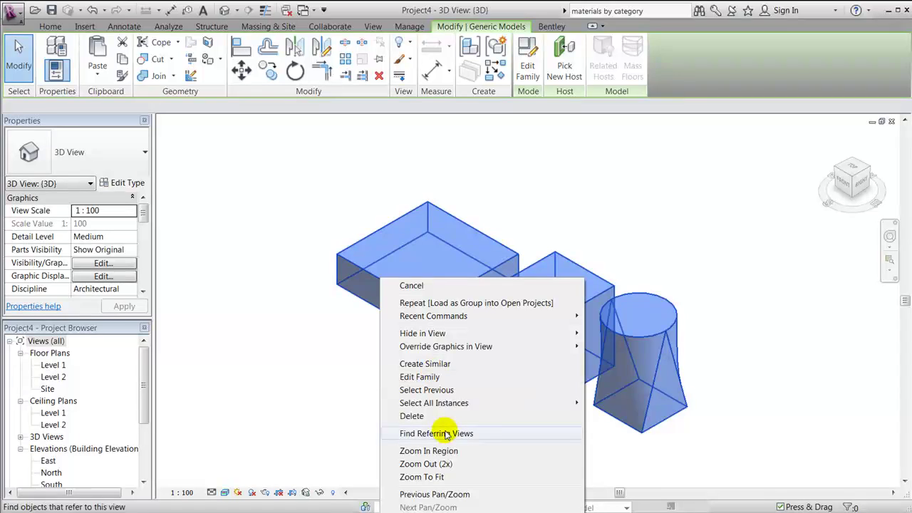
pyautogui.click(447, 377)
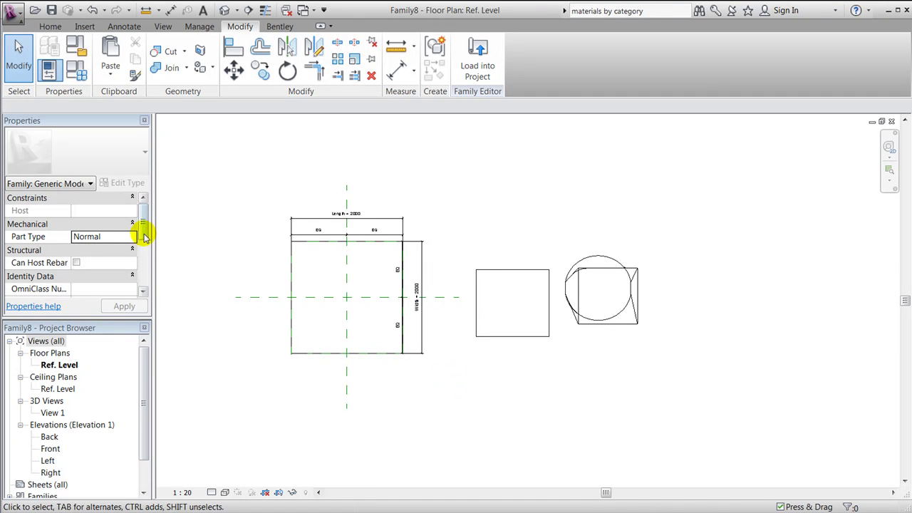
# Step: Link the blend's Visible property to a new on/off parameter grouped under Visibility
pyautogui.moveTo(145, 228)
pyautogui.mouseDown()
pyautogui.moveTo(150, 264)
pyautogui.moveTo(149, 224)
pyautogui.moveTo(146, 245)
pyautogui.mouseUp()
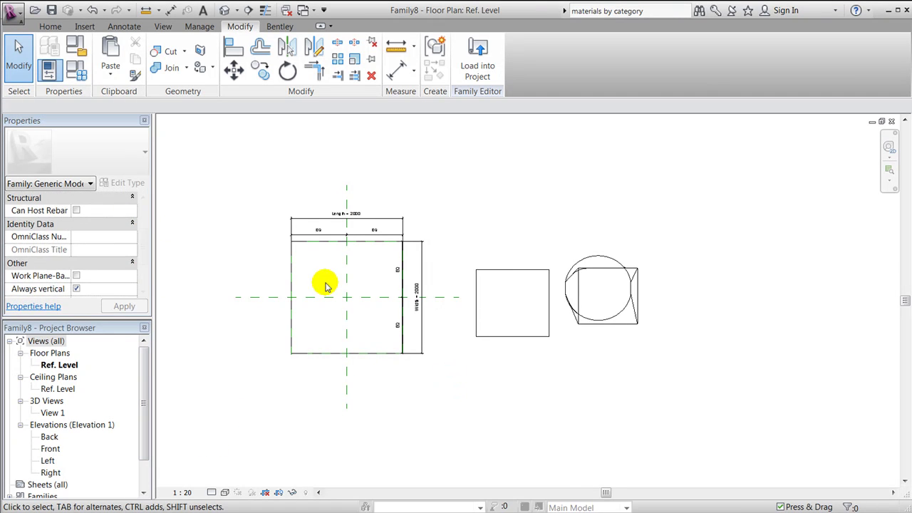
pyautogui.click(624, 329)
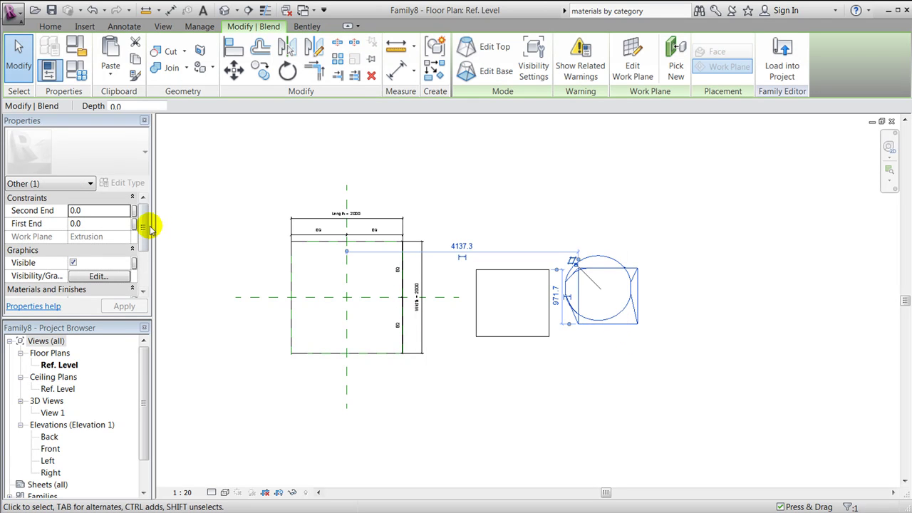
pyautogui.moveTo(145, 235)
pyautogui.mouseDown()
pyautogui.moveTo(143, 226)
pyautogui.moveTo(143, 265)
pyautogui.moveTo(140, 240)
pyautogui.mouseUp()
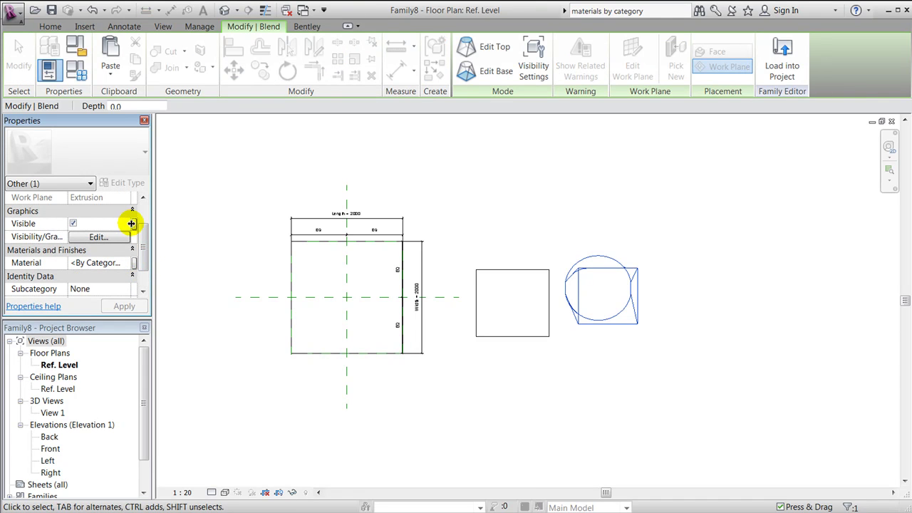
pyautogui.click(134, 226)
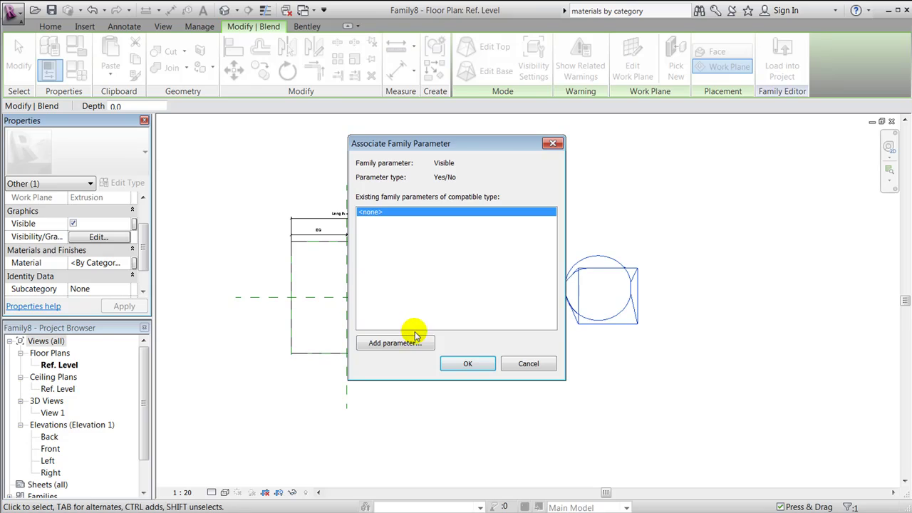
pyautogui.click(396, 342)
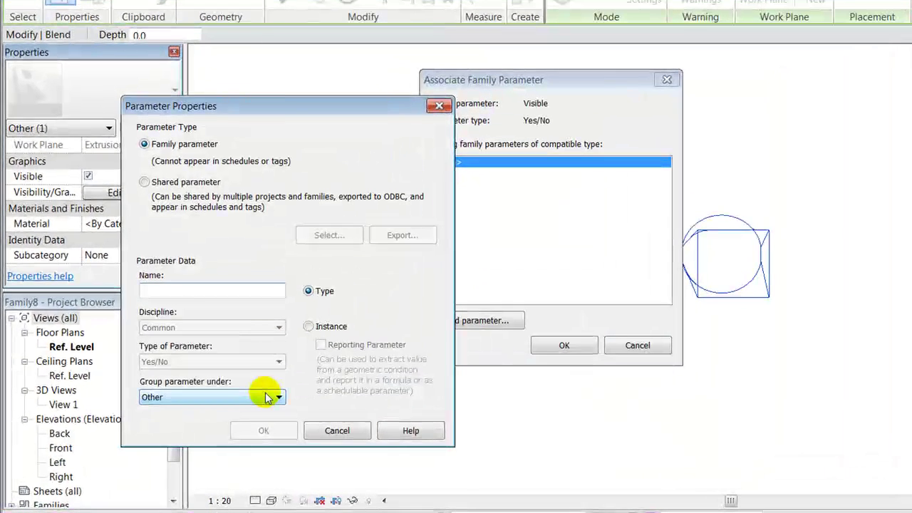
pyautogui.click(218, 406)
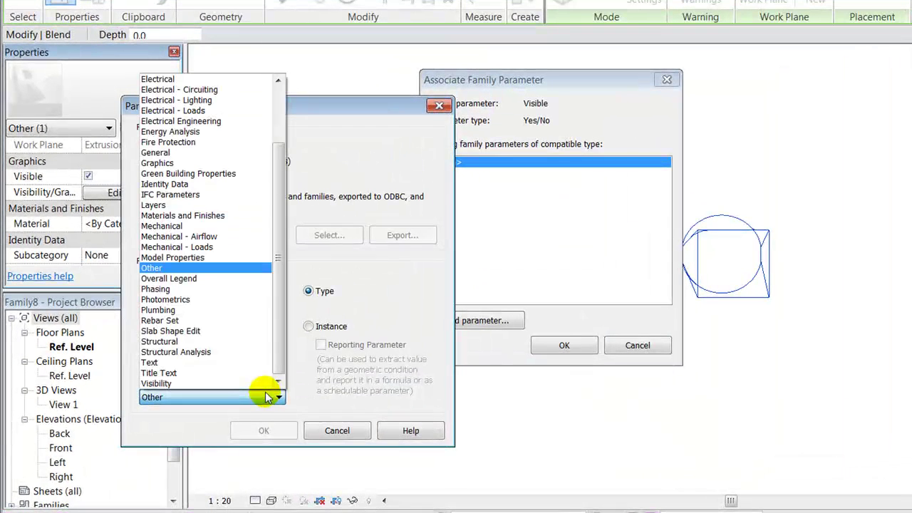
pyautogui.click(242, 383)
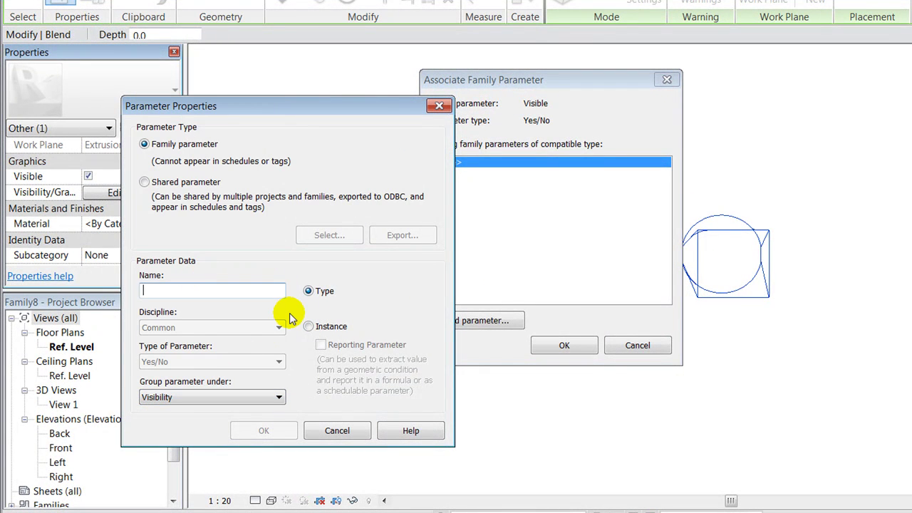
pyautogui.write('on/off')
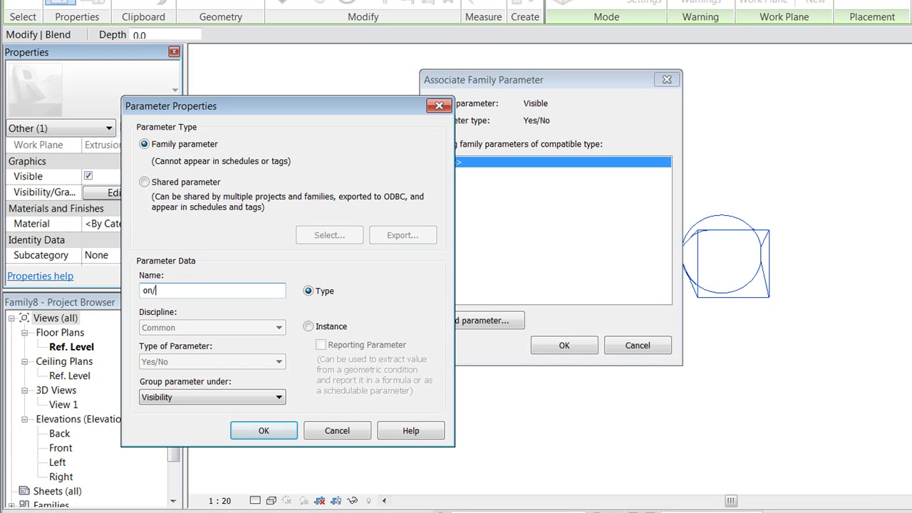
pyautogui.click(264, 431)
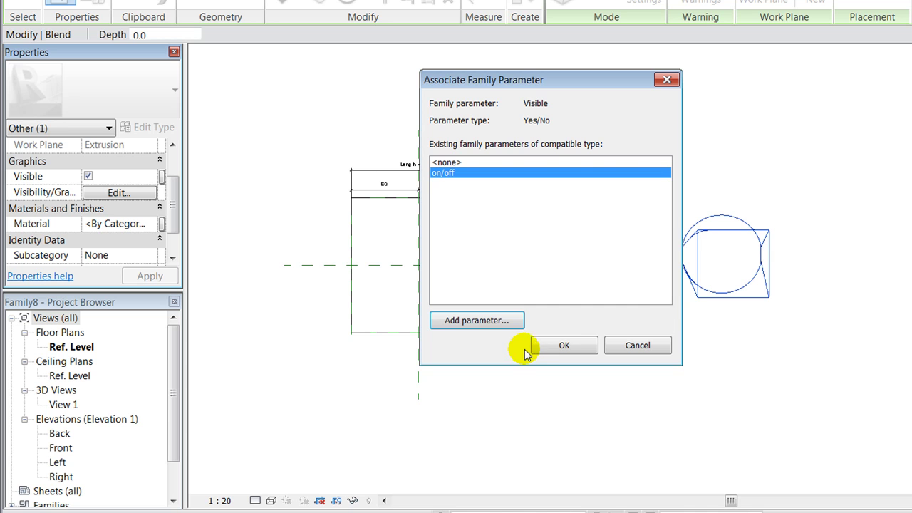
pyautogui.click(563, 347)
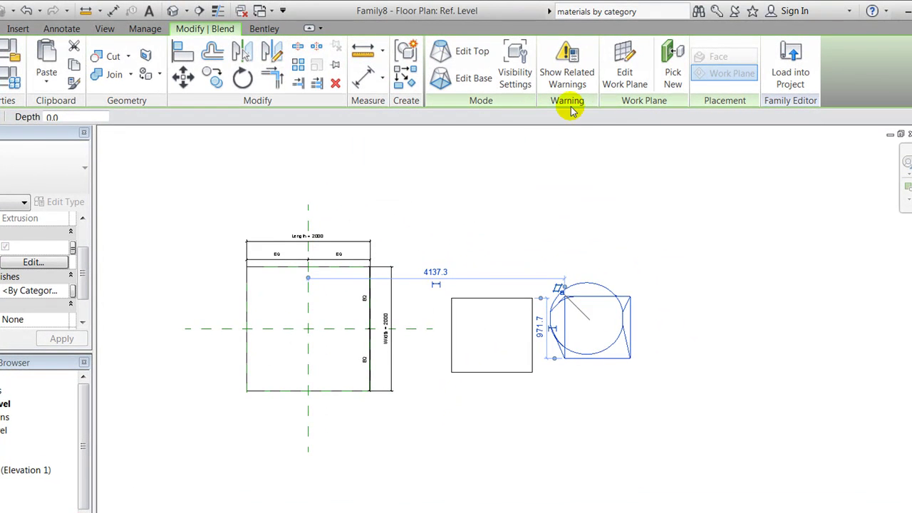
# Step: Reload the family into Project4, overwriting the existing version
pyautogui.click(812, 80)
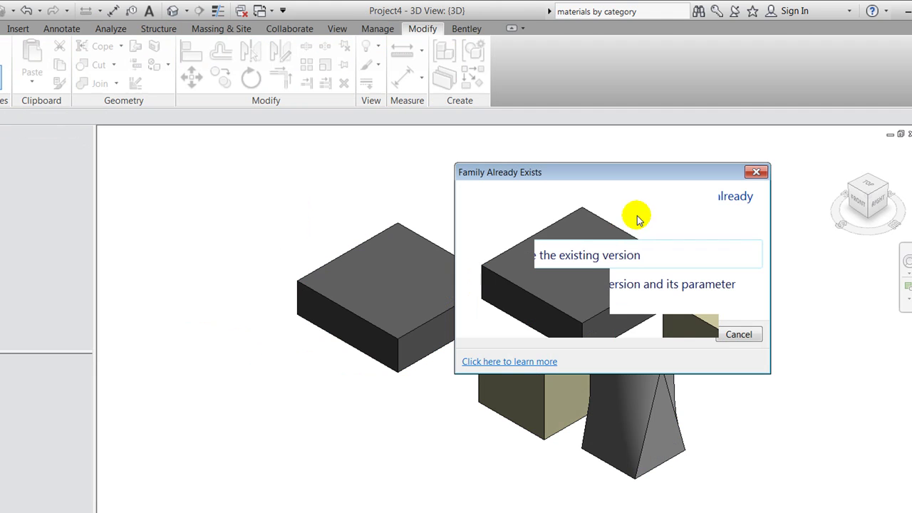
pyautogui.click(589, 258)
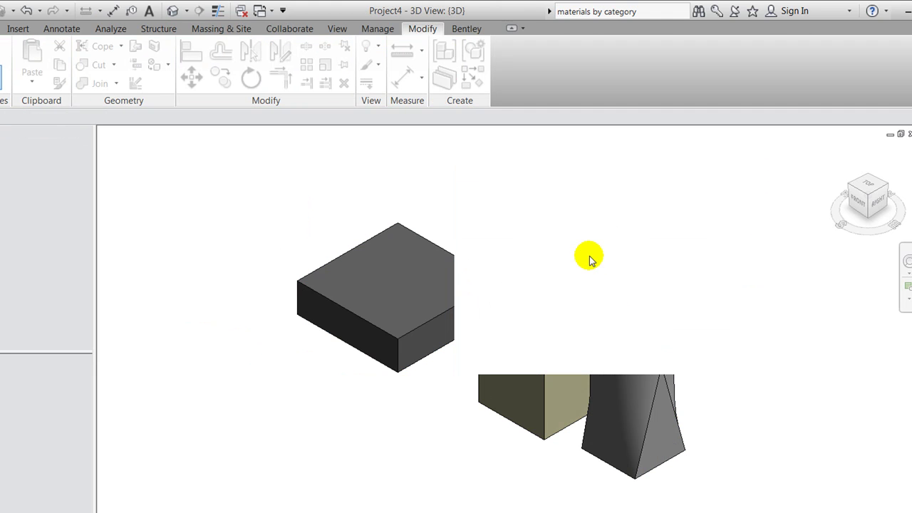
pyautogui.click(456, 246)
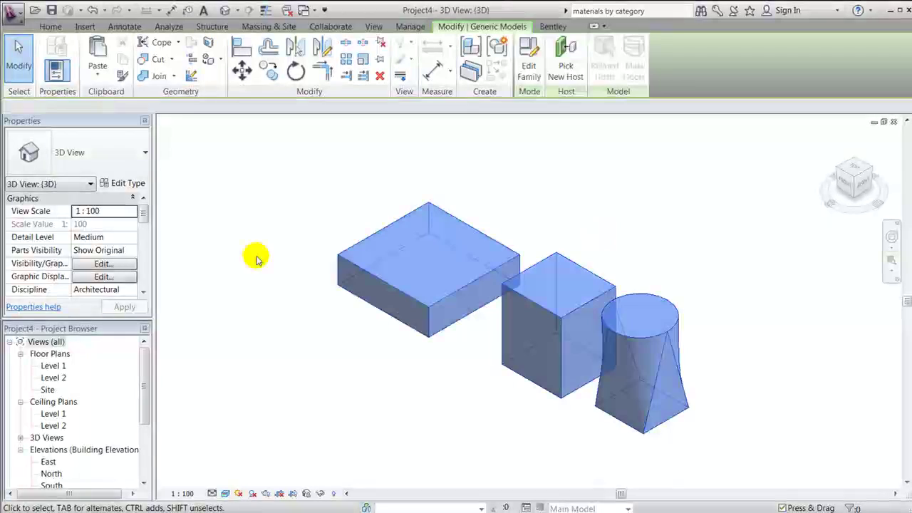
# Step: Uncheck the on/off type parameter for type 2000 so the blend is hidden
pyautogui.click(118, 184)
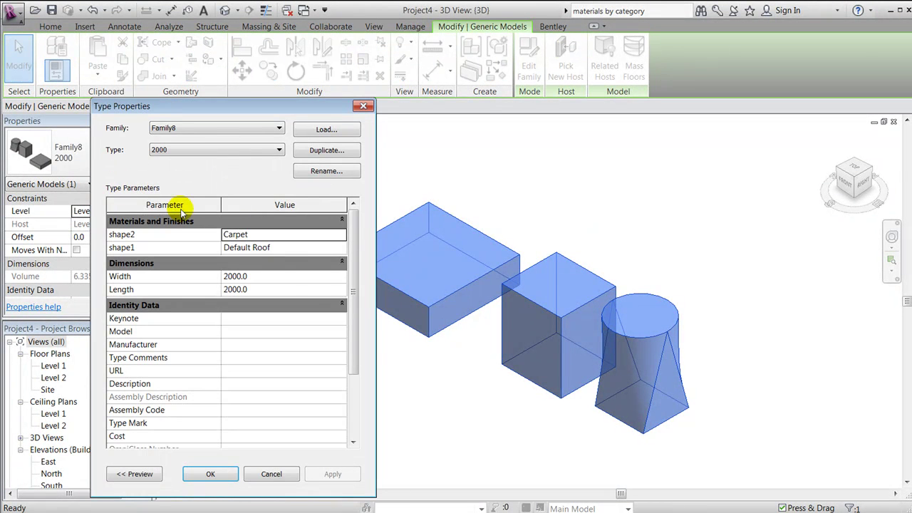
pyautogui.scroll(-2, 344, 285)
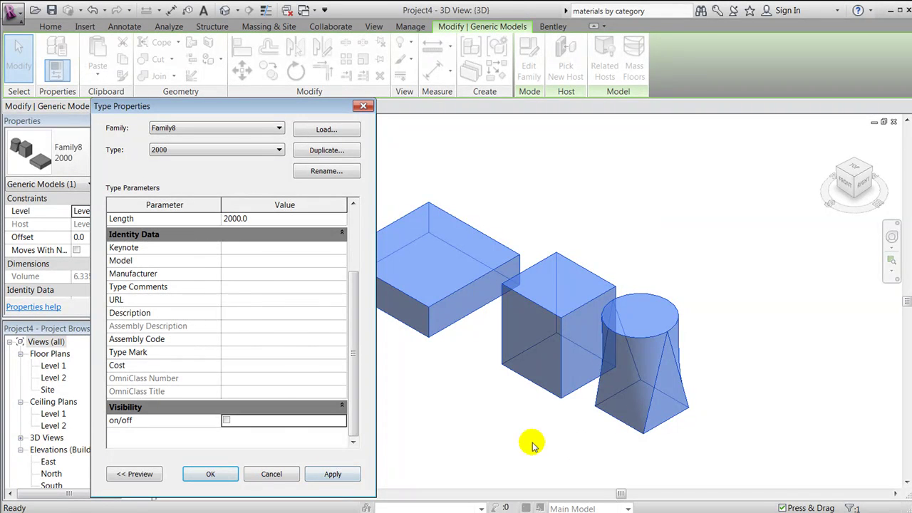
pyautogui.click(346, 476)
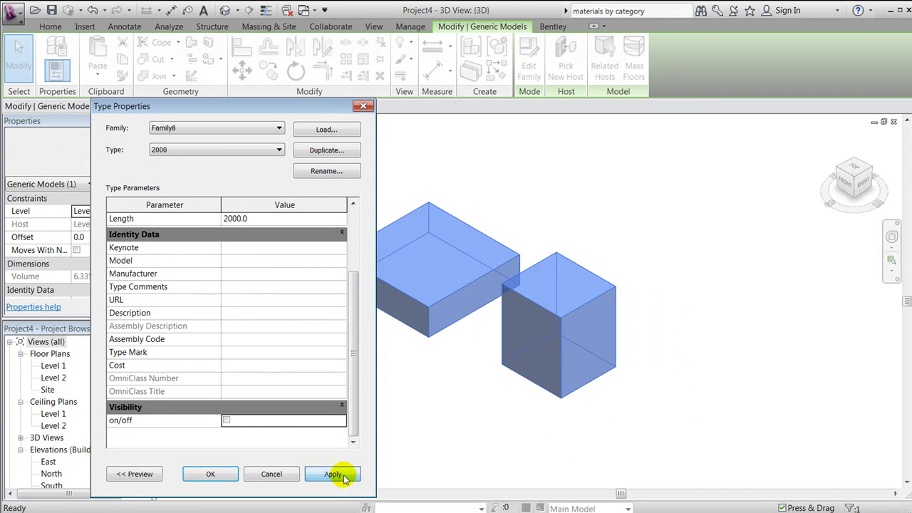
pyautogui.click(208, 472)
pyautogui.rightClick(483, 275)
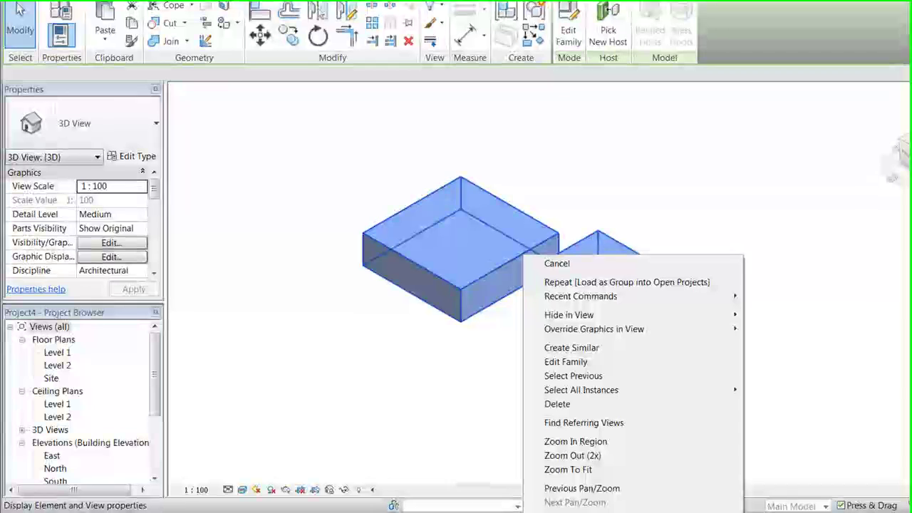
# Step: Reopen the family and set the view's detail level to Medium
pyautogui.click(535, 372)
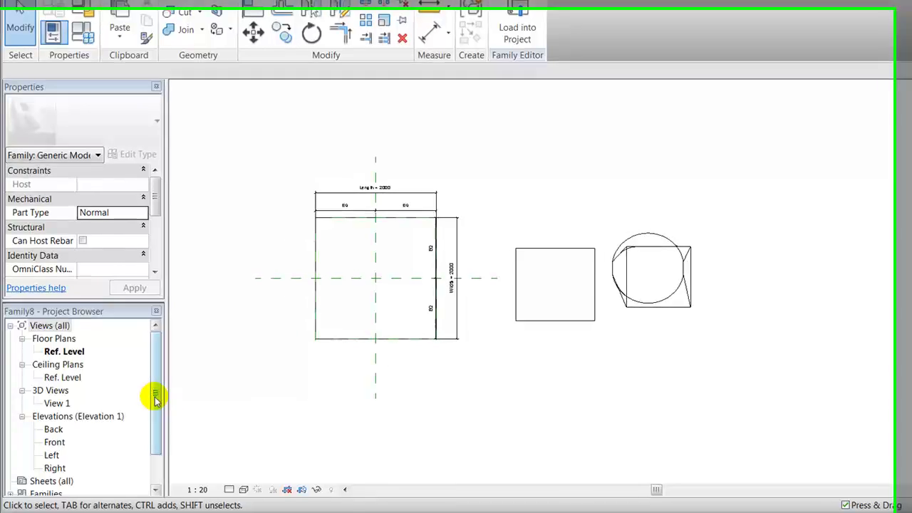
pyautogui.click(249, 489)
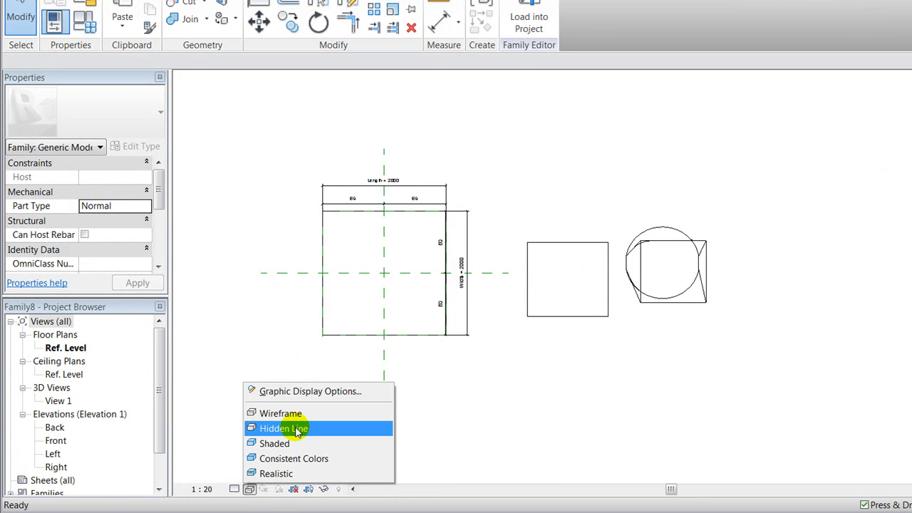
pyautogui.click(236, 489)
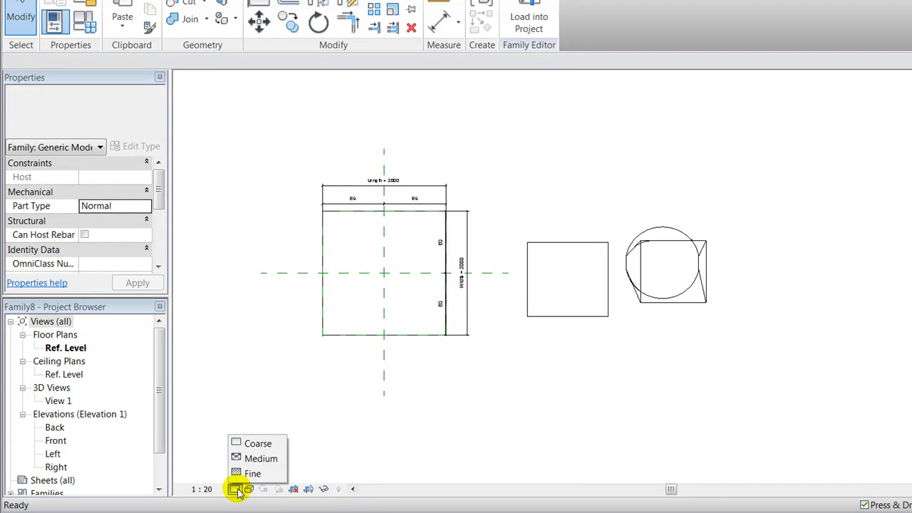
pyautogui.click(263, 461)
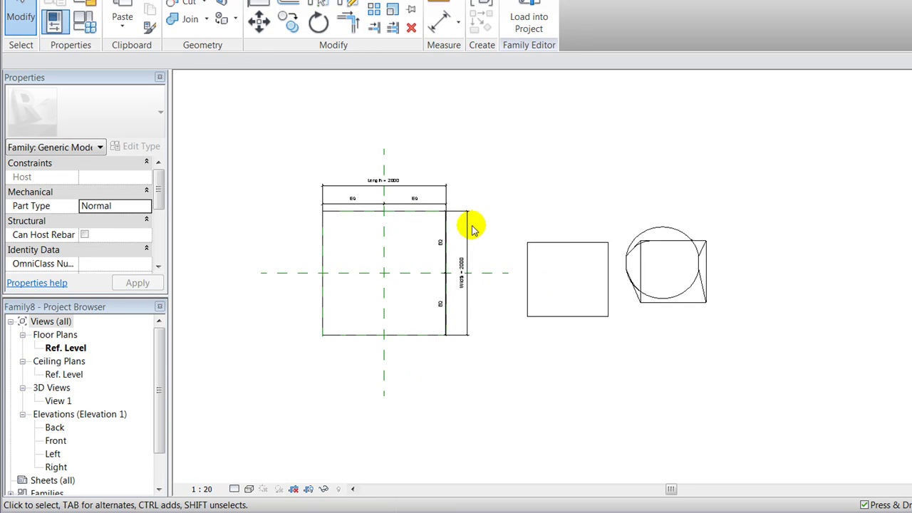
pyautogui.scroll(1, 444, 238)
pyautogui.scroll(1, 468, 230)
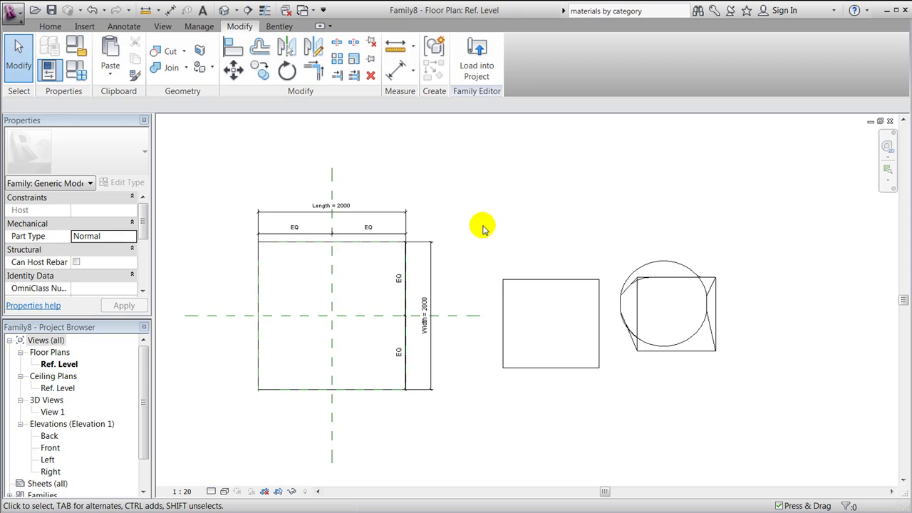
# Step: Make the cube and blend visible only at Fine detail by clearing Coarse and Medium
pyautogui.moveTo(482, 228); pyautogui.dragTo(756, 414)
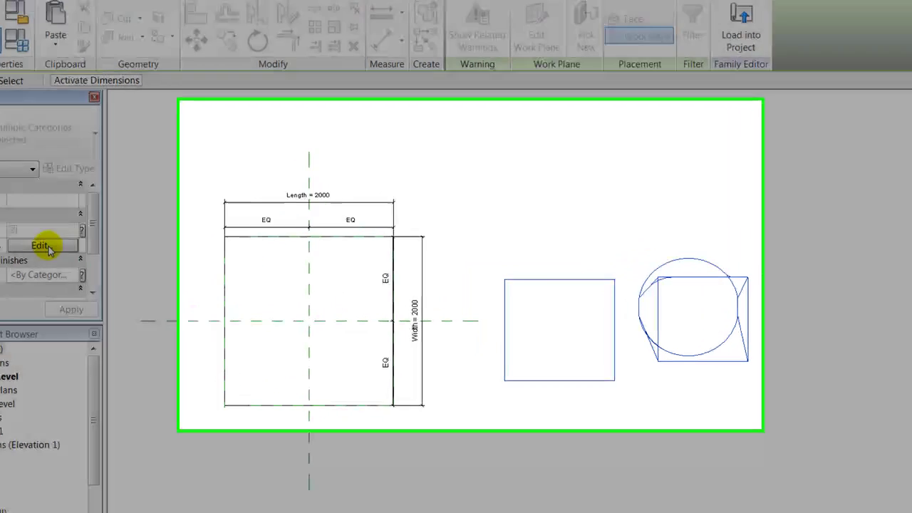
pyautogui.click(99, 250)
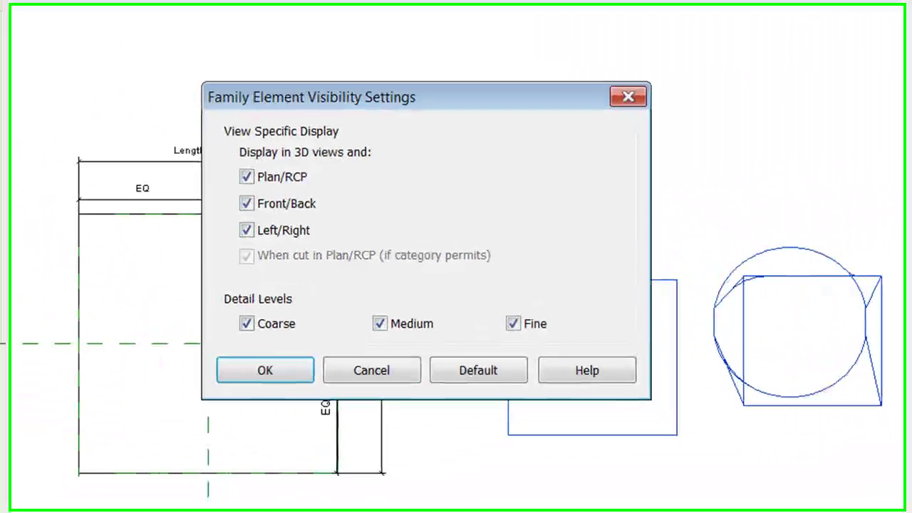
pyautogui.click(376, 326)
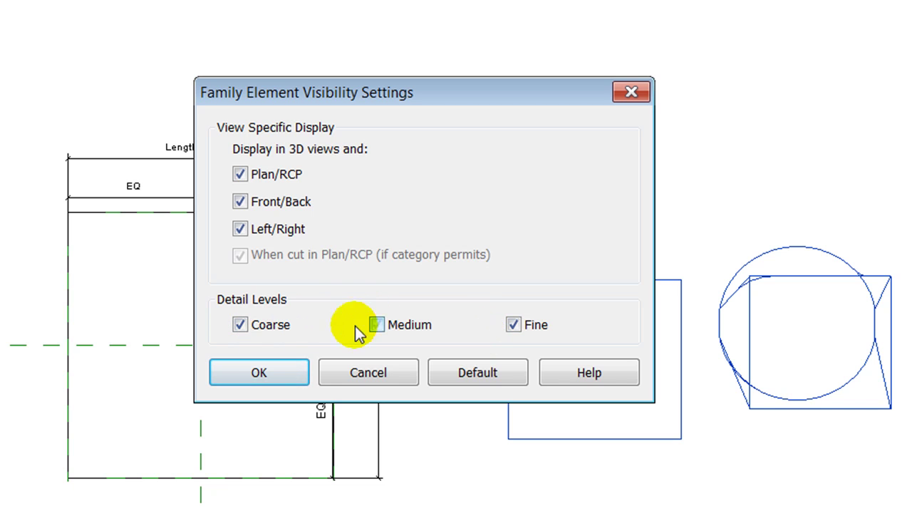
pyautogui.click(240, 325)
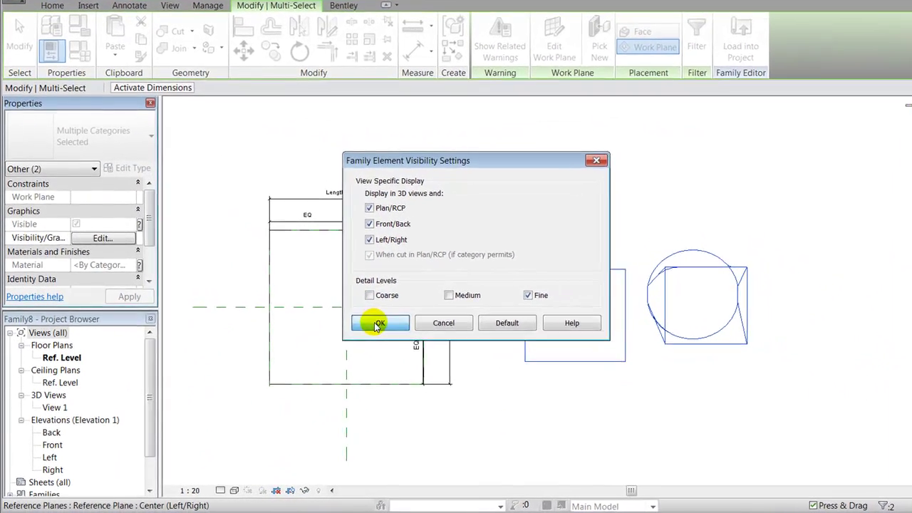
# Step: Apply the Fine-only visibility, reload the family over the existing version, and set the 3D view to Fine
pyautogui.click(362, 332)
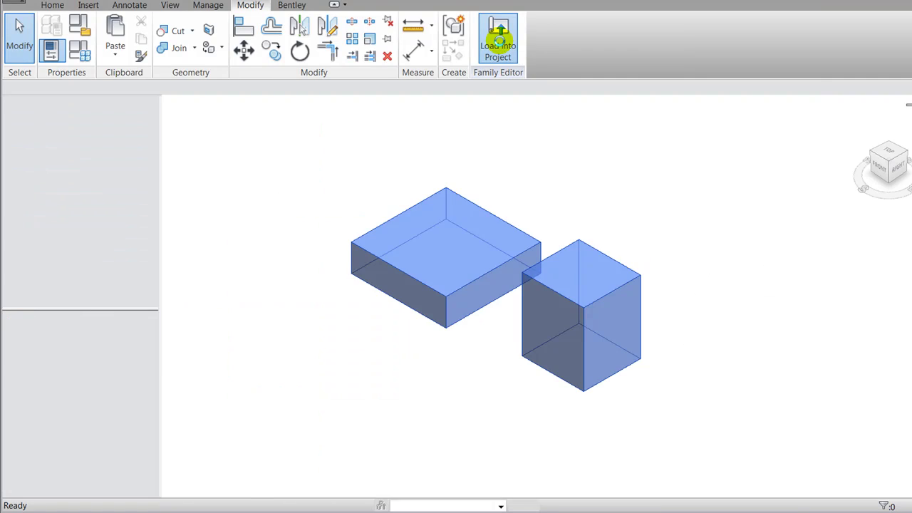
pyautogui.click(498, 40)
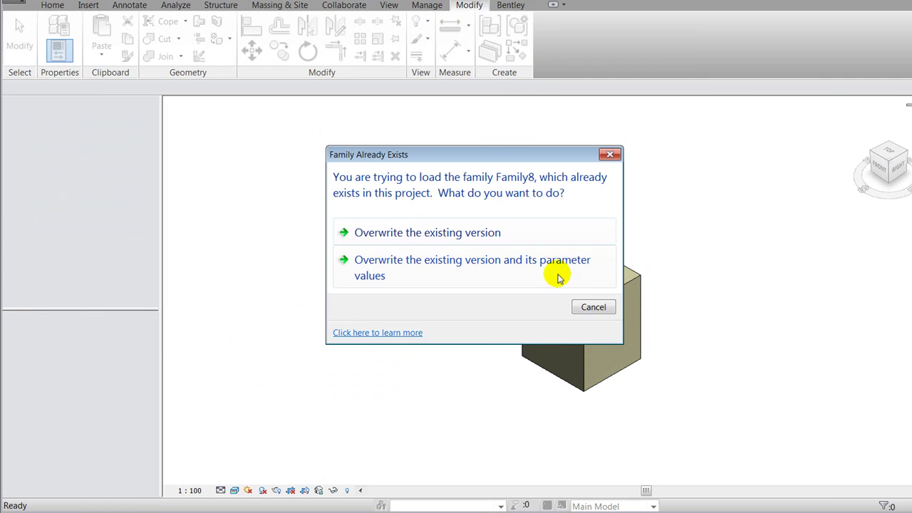
pyautogui.click(495, 233)
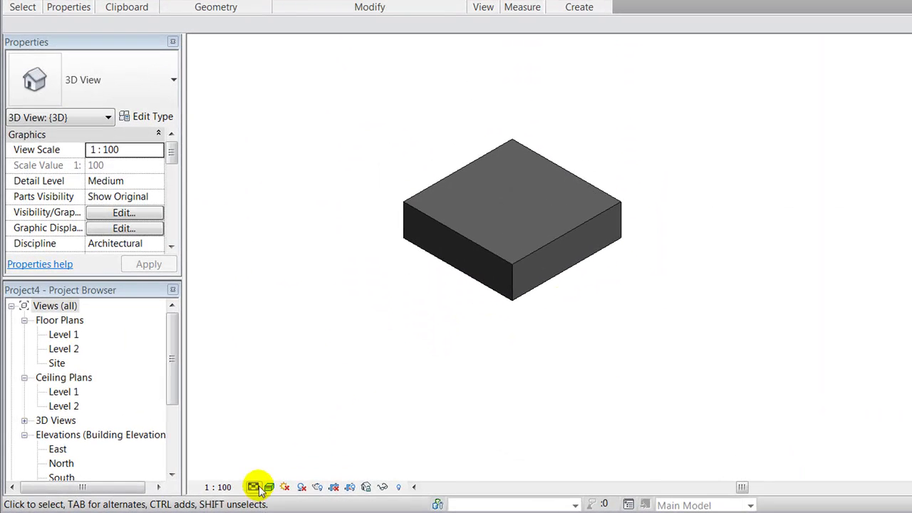
pyautogui.click(254, 488)
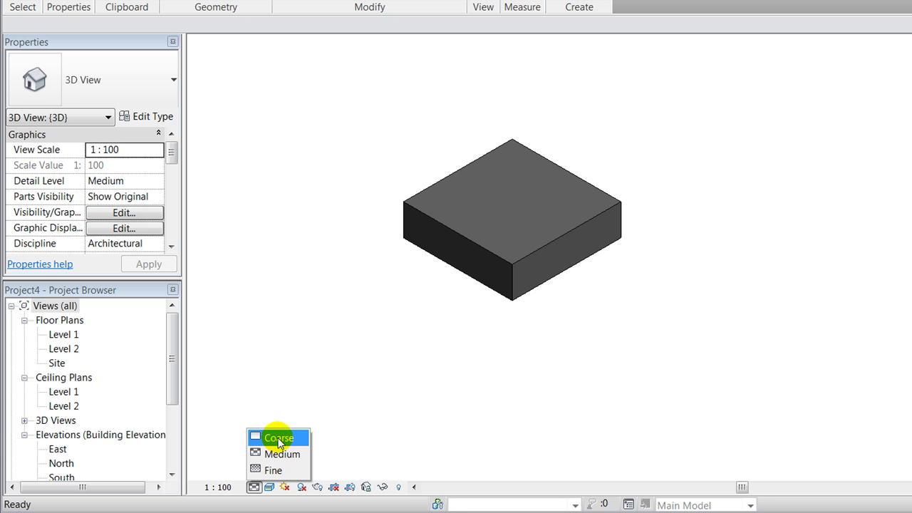
pyautogui.click(273, 470)
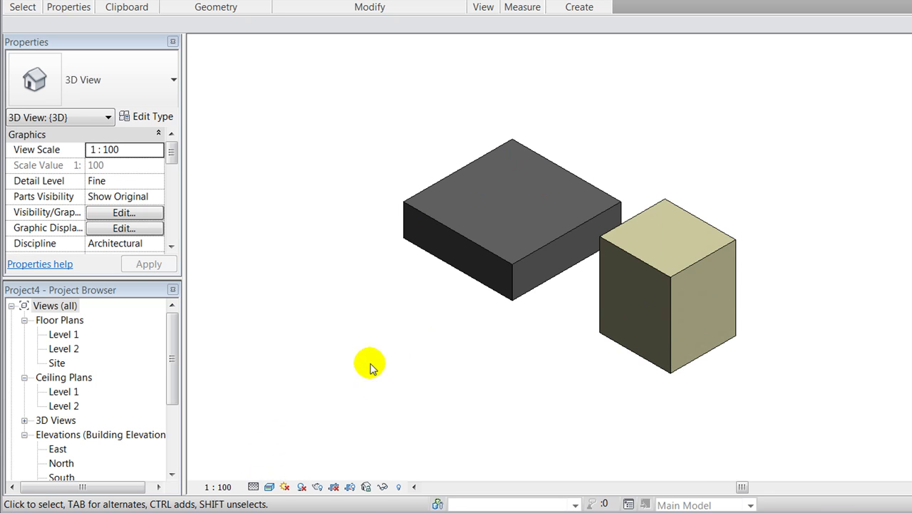
pyautogui.click(146, 116)
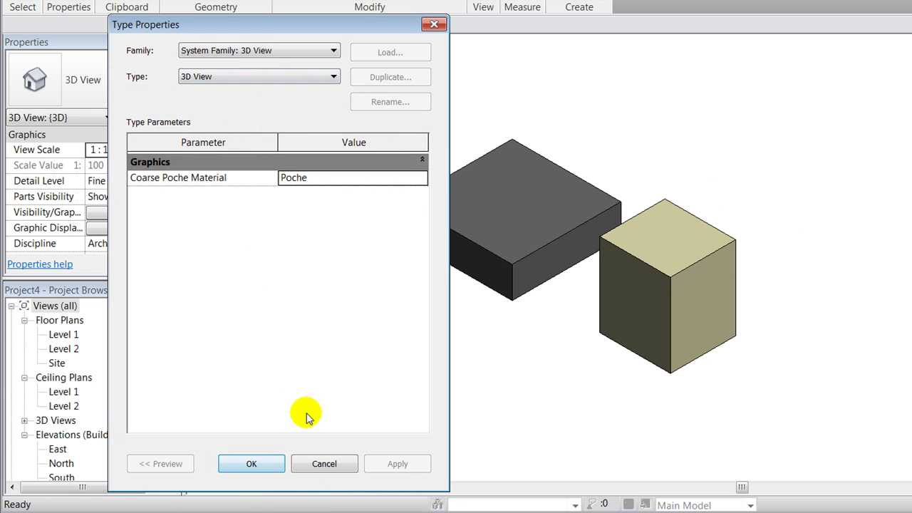
pyautogui.click(319, 467)
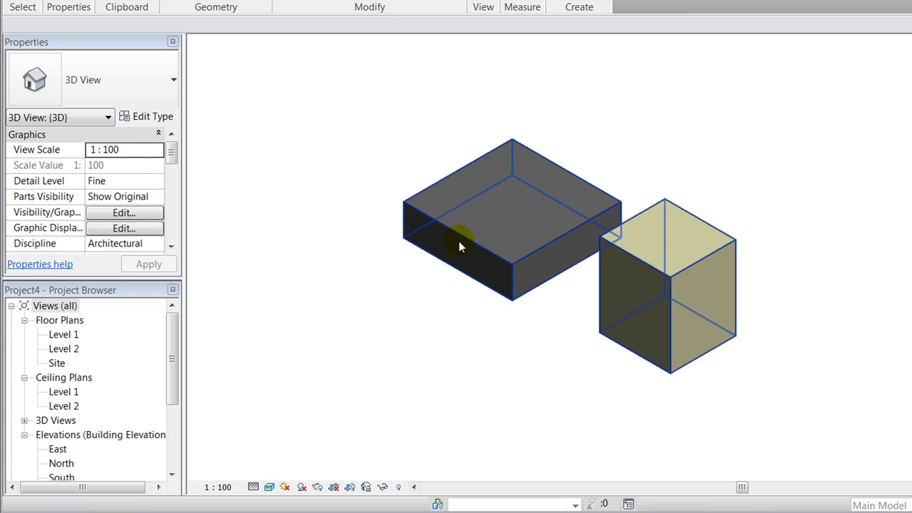
# Step: Turn the family's on/off type parameter back on so the blend is visible again
pyautogui.click(460, 242)
pyautogui.click(146, 116)
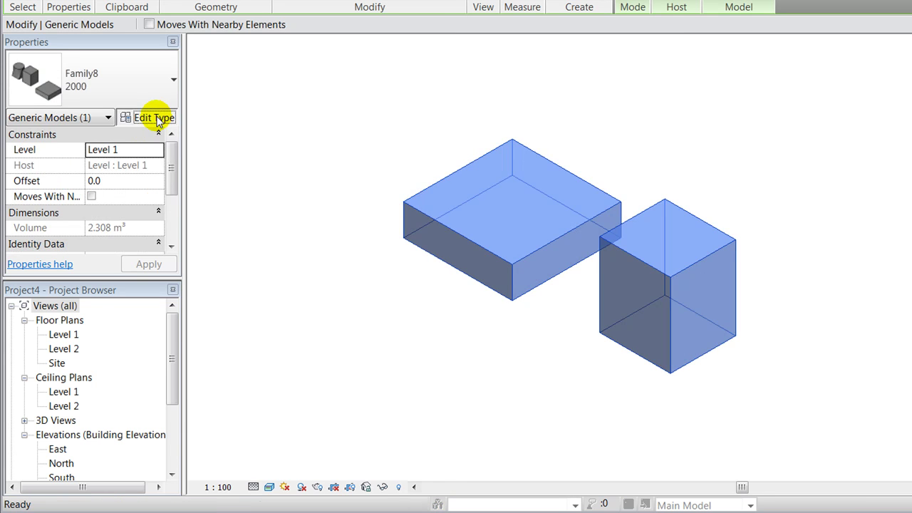
pyautogui.moveTo(418, 330); pyautogui.dragTo(418, 407)
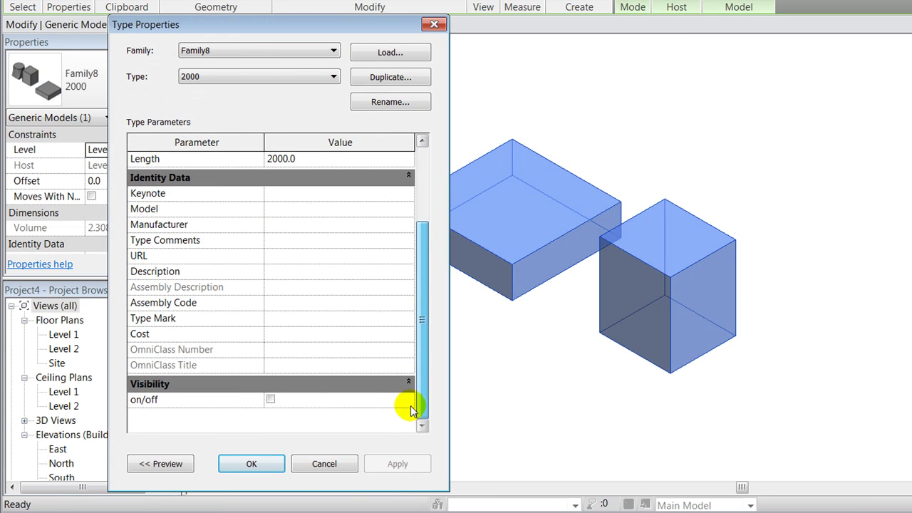
pyautogui.click(270, 400)
pyautogui.click(251, 463)
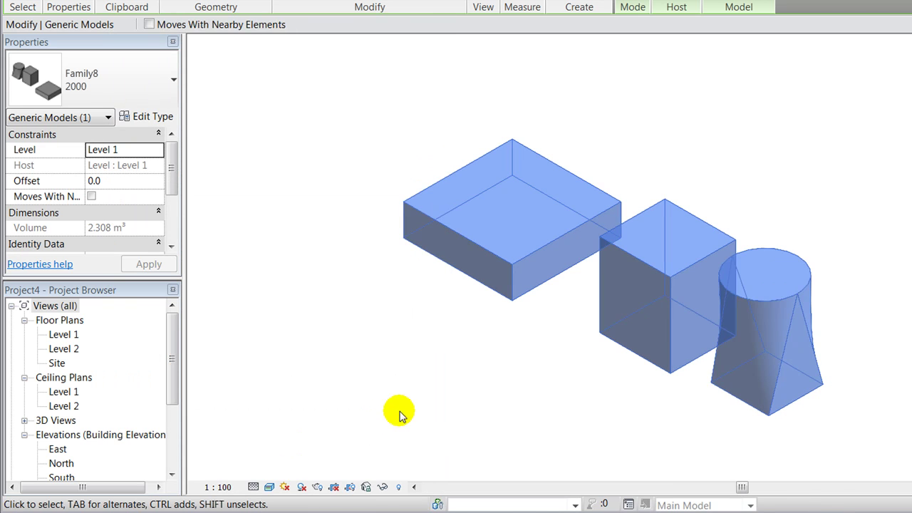
pyautogui.click(420, 350)
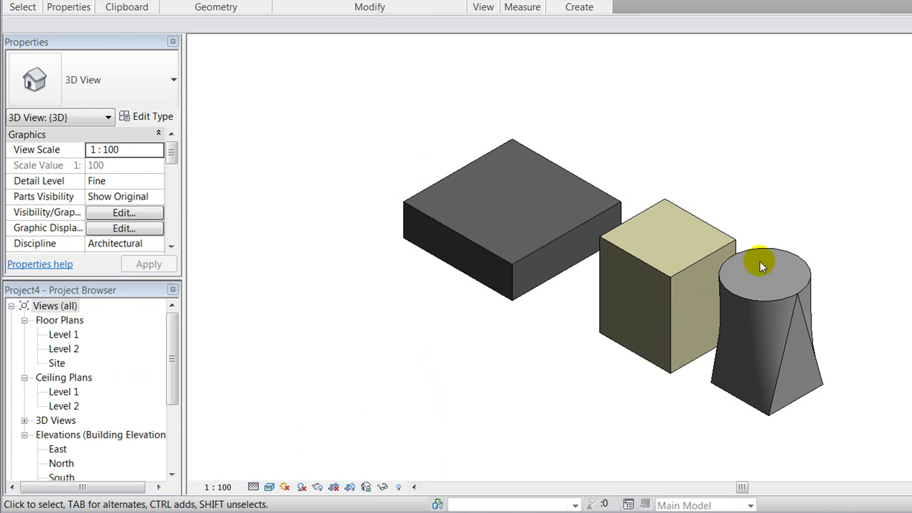
# Step: Compare the model at Coarse and Fine detail, then reopen the generic model family for editing
pyautogui.click(254, 487)
pyautogui.click(268, 438)
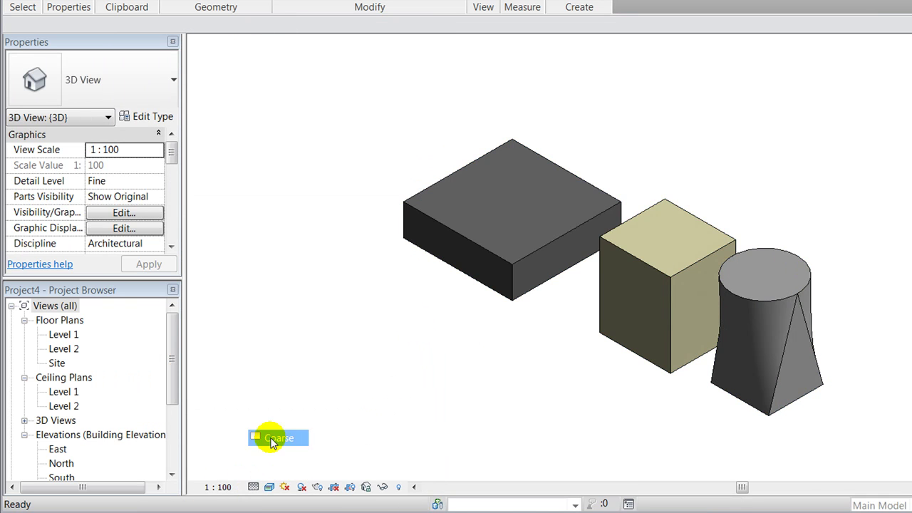
pyautogui.click(254, 487)
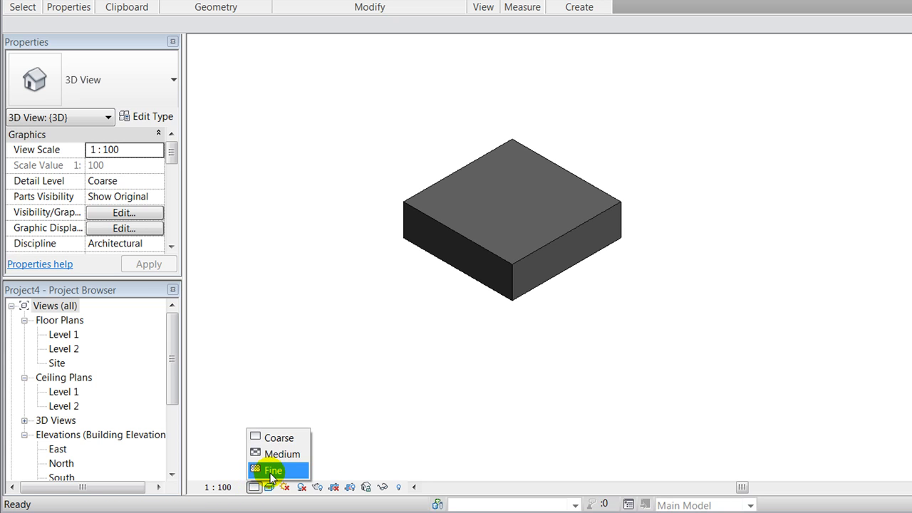
pyautogui.click(272, 471)
pyautogui.rightClick(424, 214)
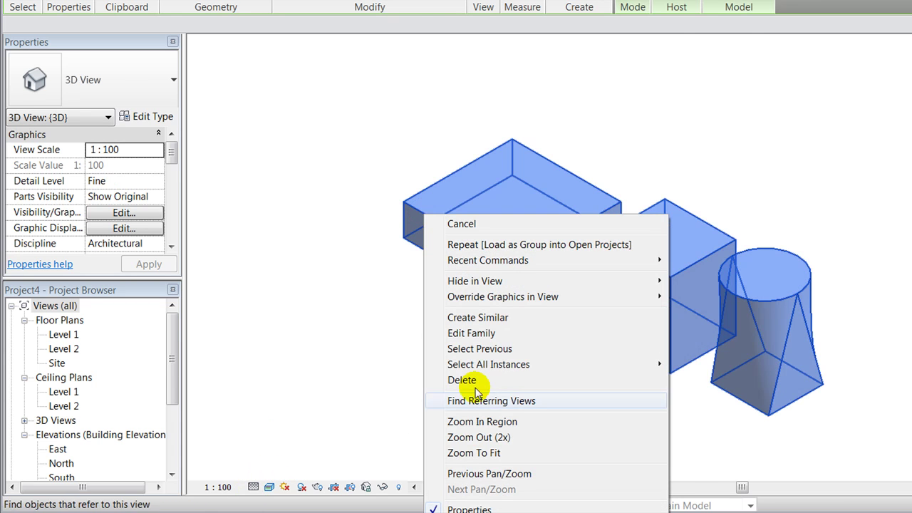
pyautogui.click(480, 333)
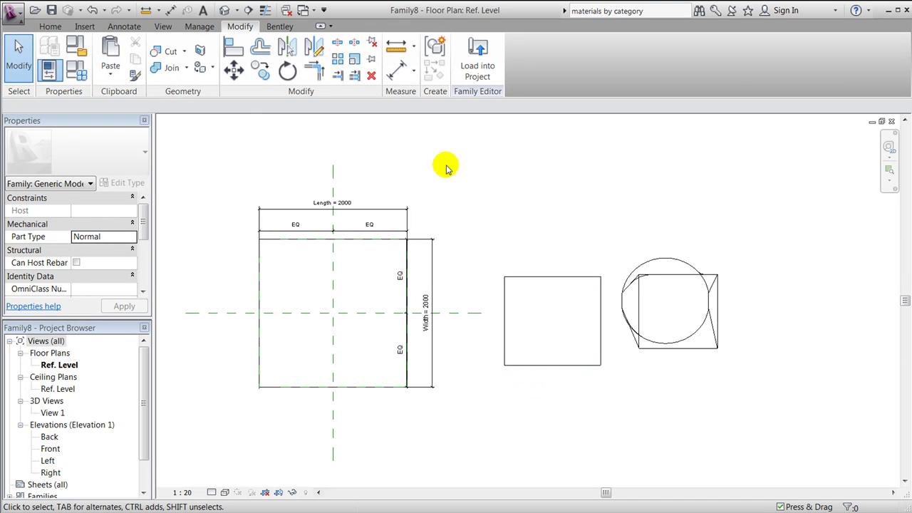
# Step: Sketch a chain of three crossing symbolic lines over the box's plan
pyautogui.click(114, 28)
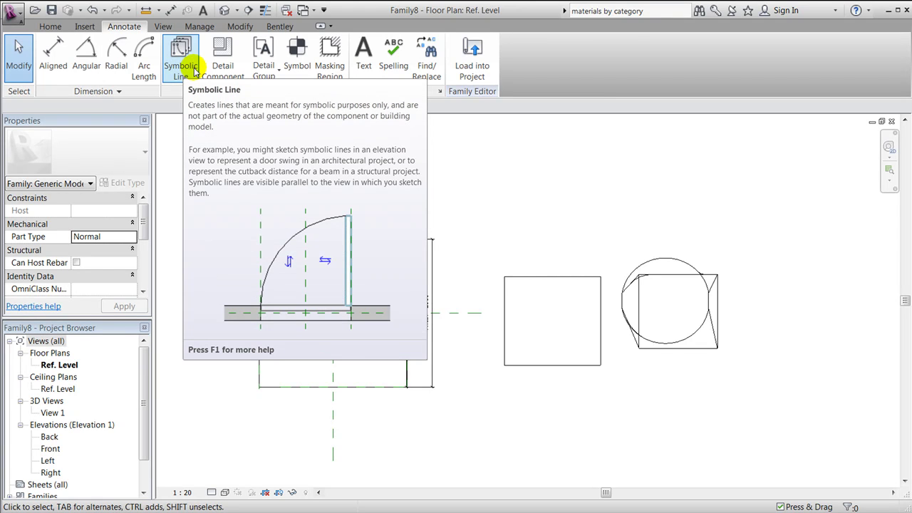
pyautogui.click(182, 66)
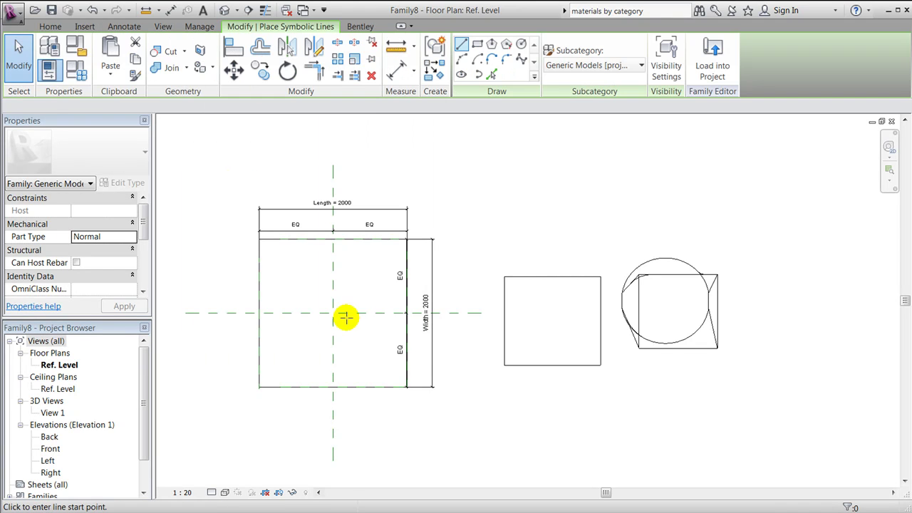
pyautogui.click(224, 245)
pyautogui.click(382, 439)
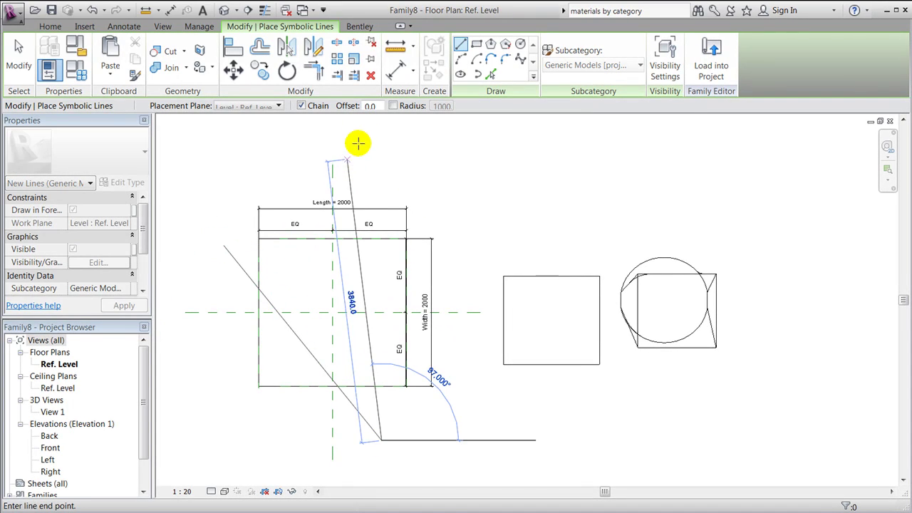
pyautogui.click(361, 142)
pyautogui.click(270, 420)
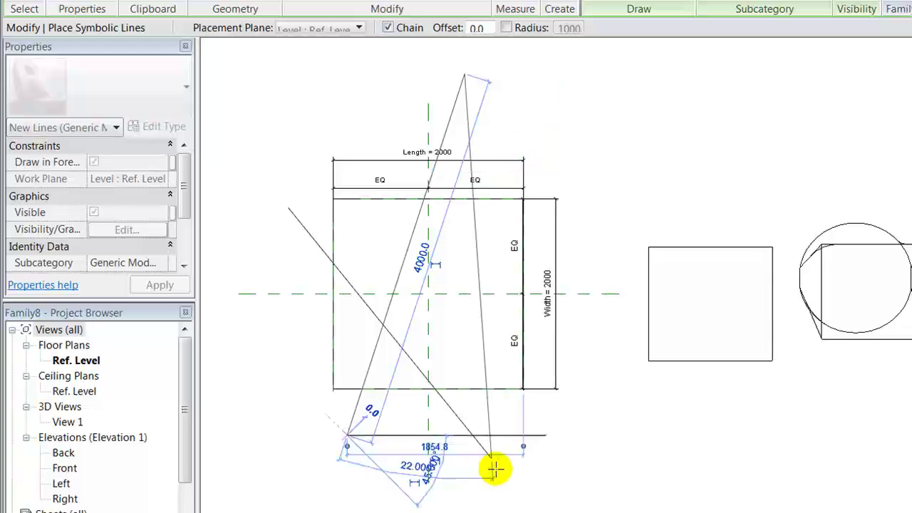
pyautogui.press('Escape')
pyautogui.press('Escape')
pyautogui.press('Tab')
# Step: Make the symbolic lines visible only at Coarse and Fine detail, then load the family into the project
pyautogui.click(467, 435)
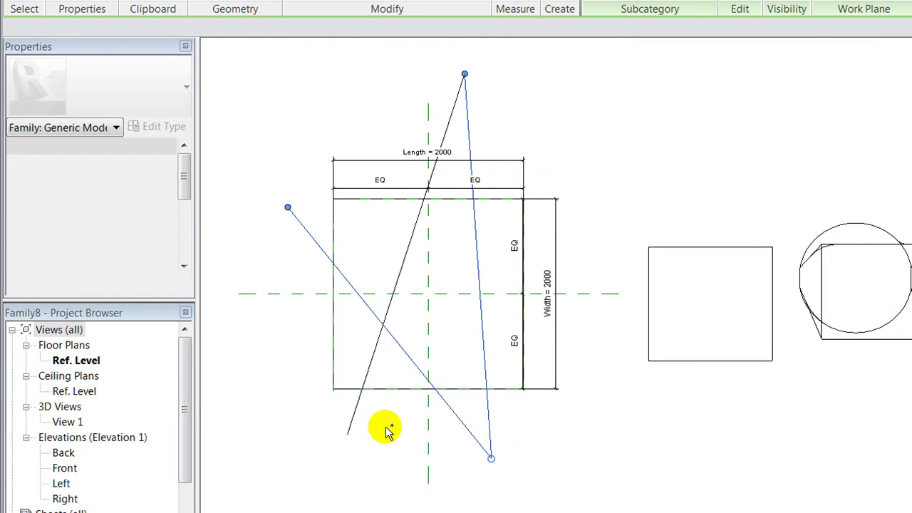
pyautogui.moveTo(352, 420); pyautogui.dragTo(347, 435)
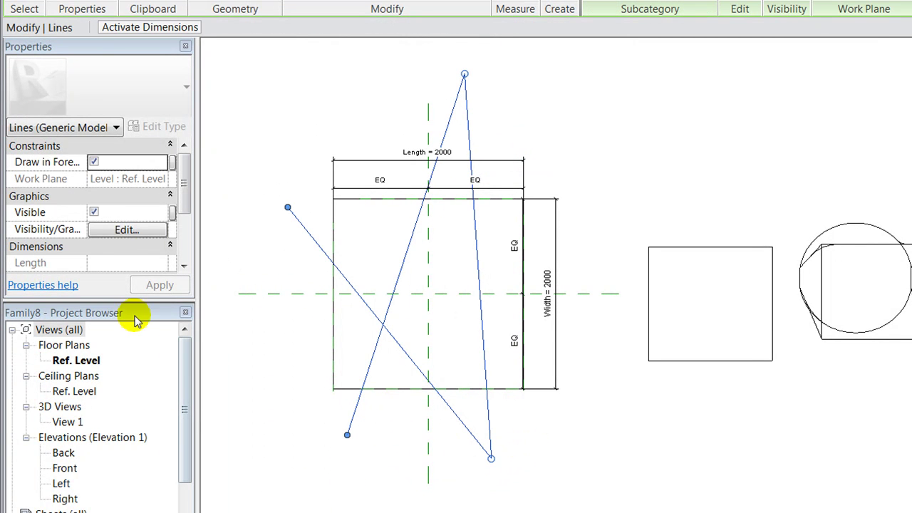
pyautogui.click(135, 230)
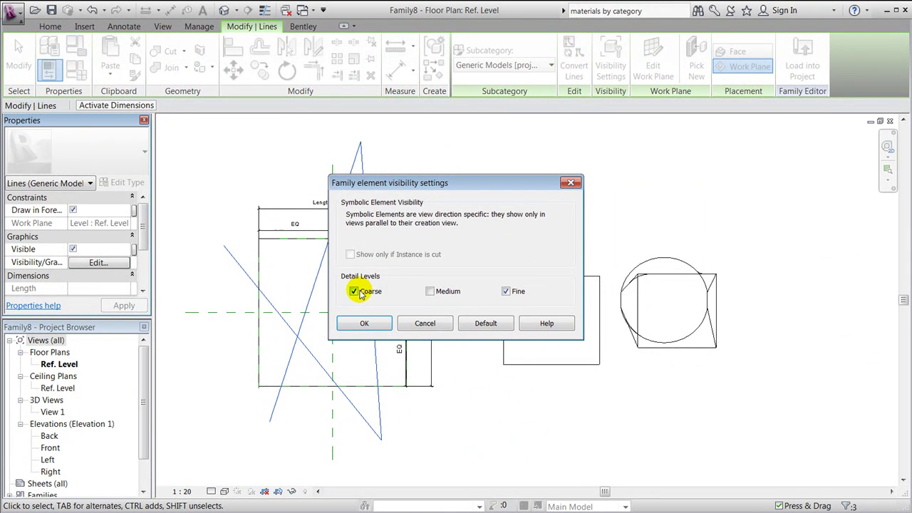
pyautogui.click(381, 323)
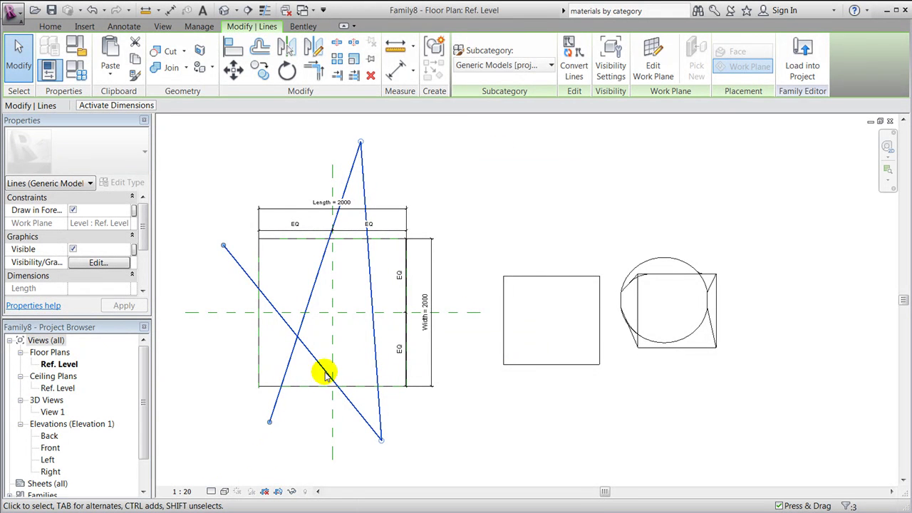
pyautogui.click(801, 59)
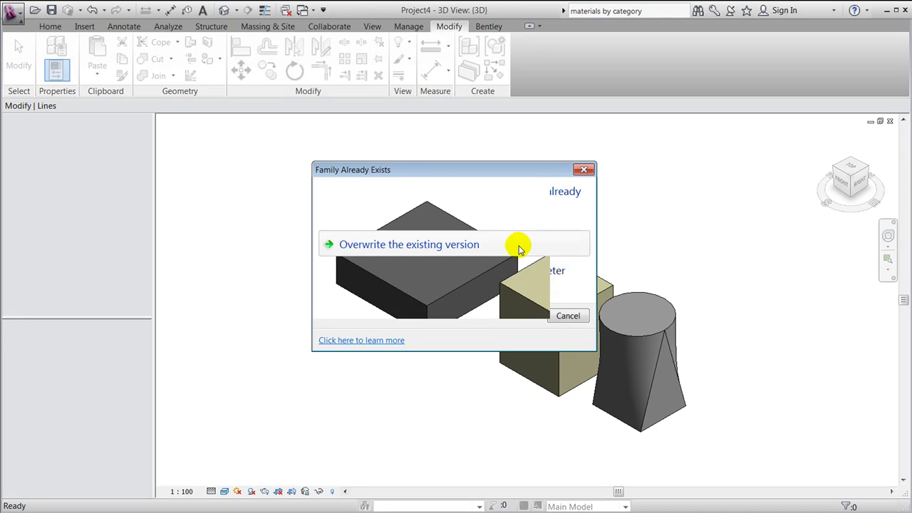
# Step: Overwrite the existing family version and view the Level 1 plan at Fine detail
pyautogui.click(520, 246)
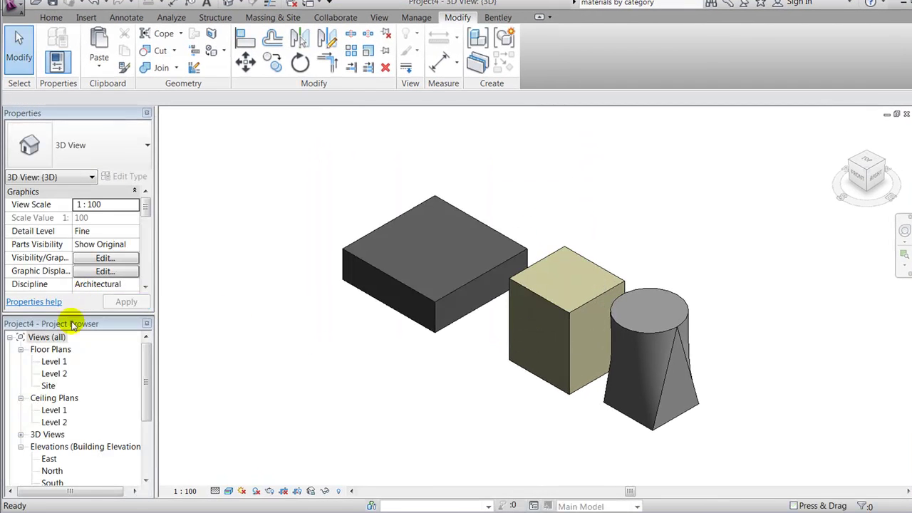
pyautogui.doubleClick(55, 364)
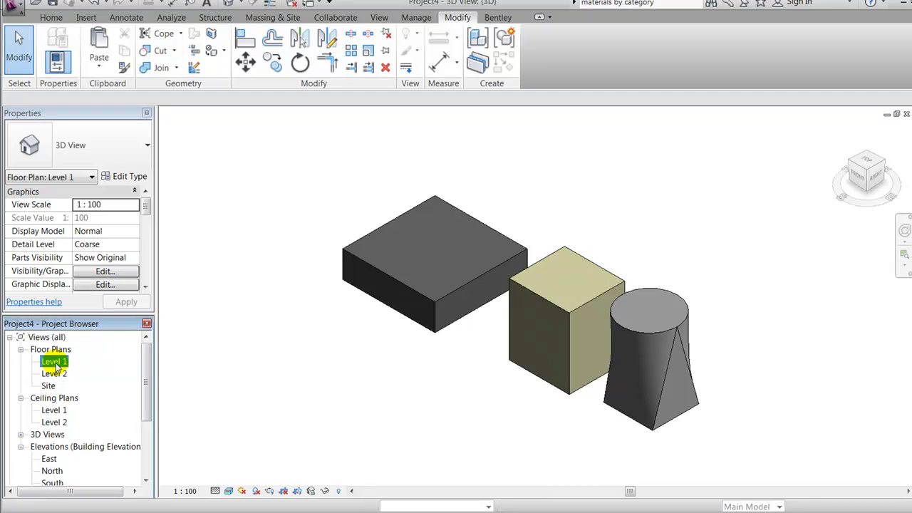
pyautogui.scroll(1, 488, 308)
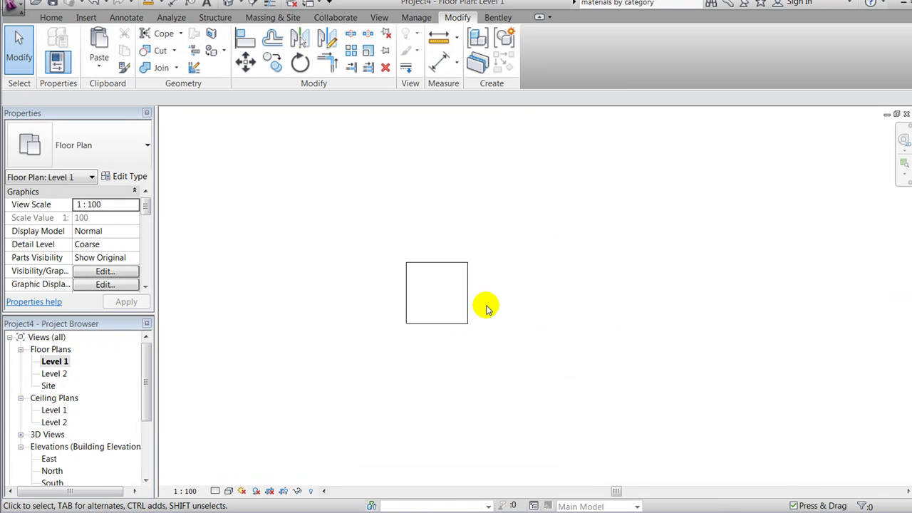
pyautogui.click(215, 492)
pyautogui.click(231, 476)
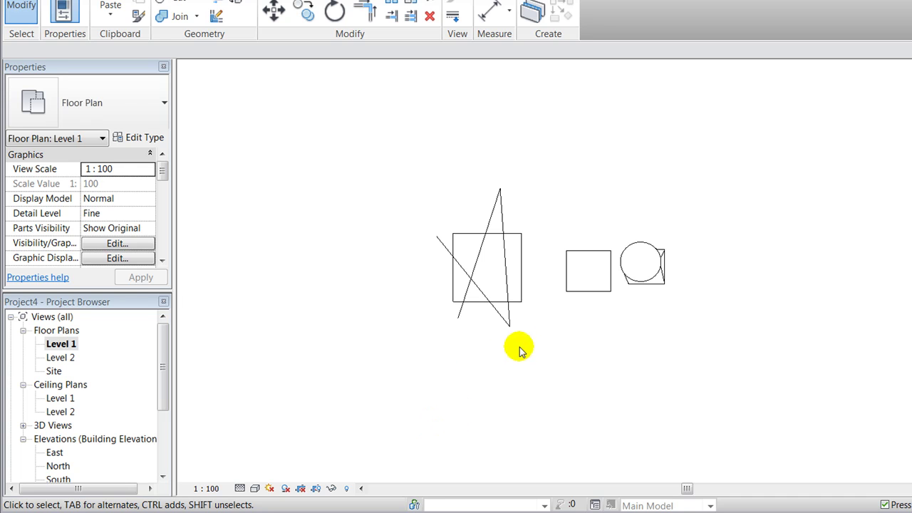
# Step: Select the placed family on Level 1 and reopen it with Edit Family
pyautogui.click(494, 306)
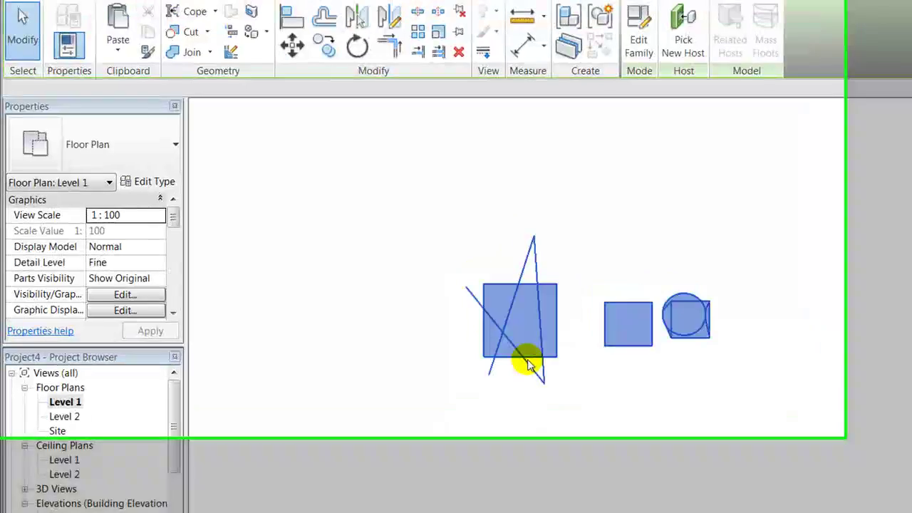
pyautogui.rightClick(529, 363)
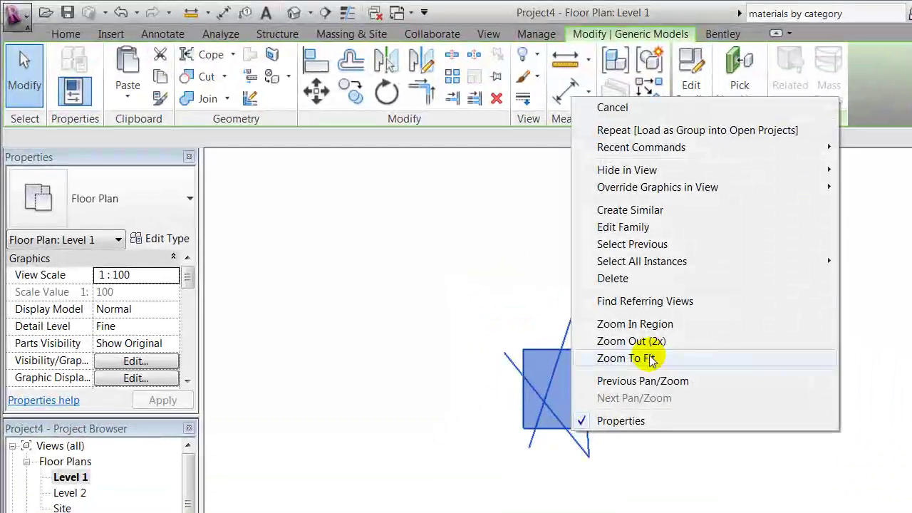
pyautogui.click(630, 228)
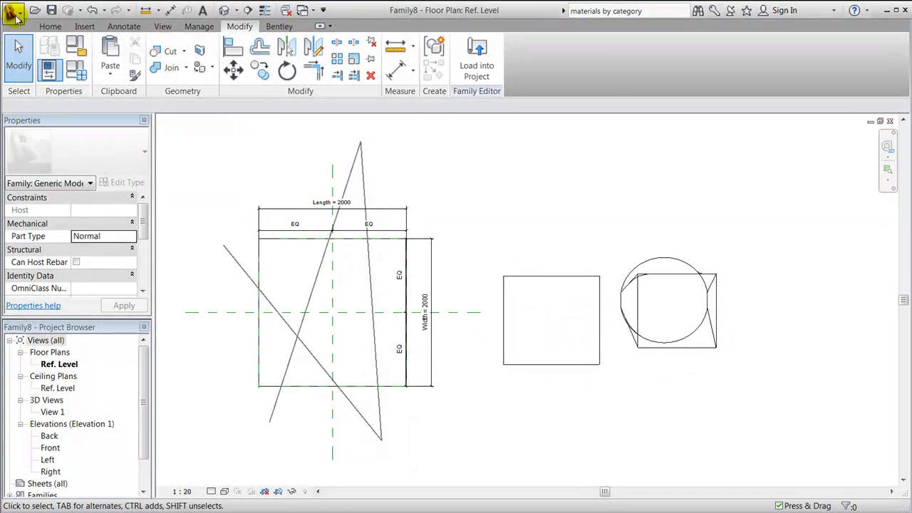
# Step: Save the family as test.rfa
pyautogui.click(16, 15)
pyautogui.moveTo(52, 194)
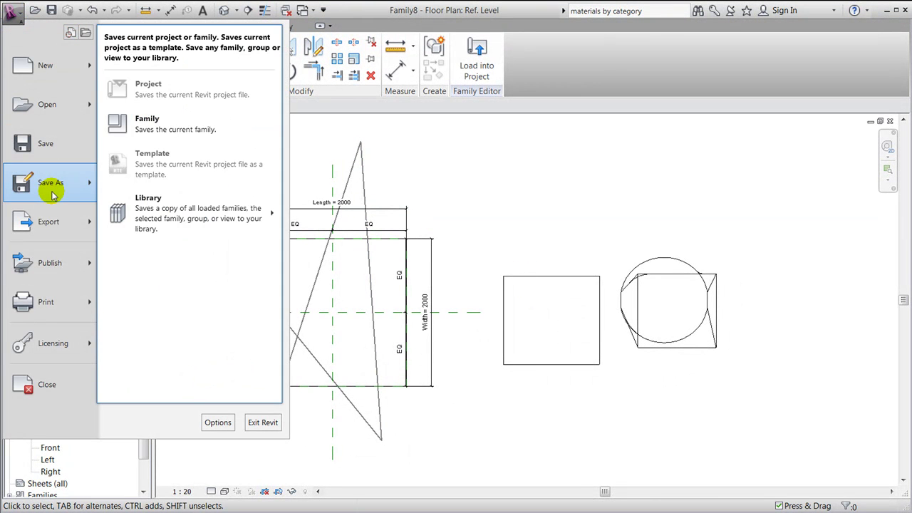
pyautogui.click(162, 131)
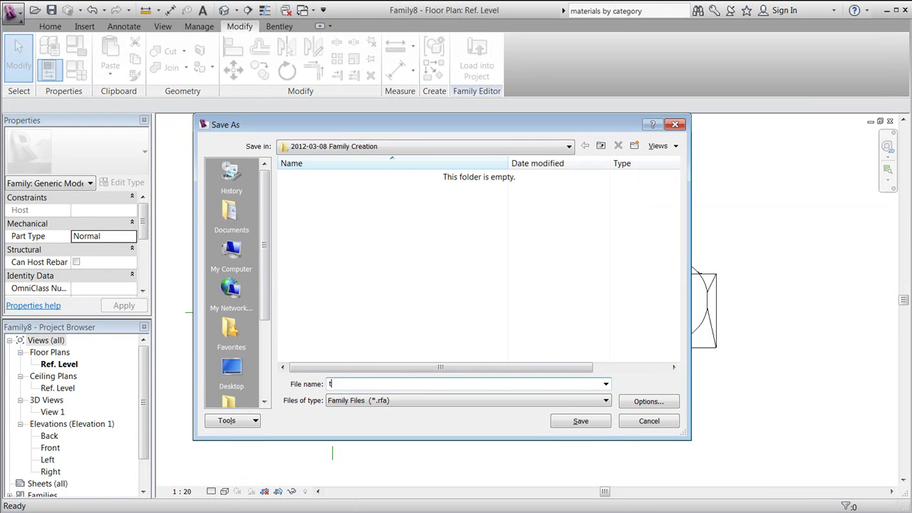
pyautogui.click(582, 421)
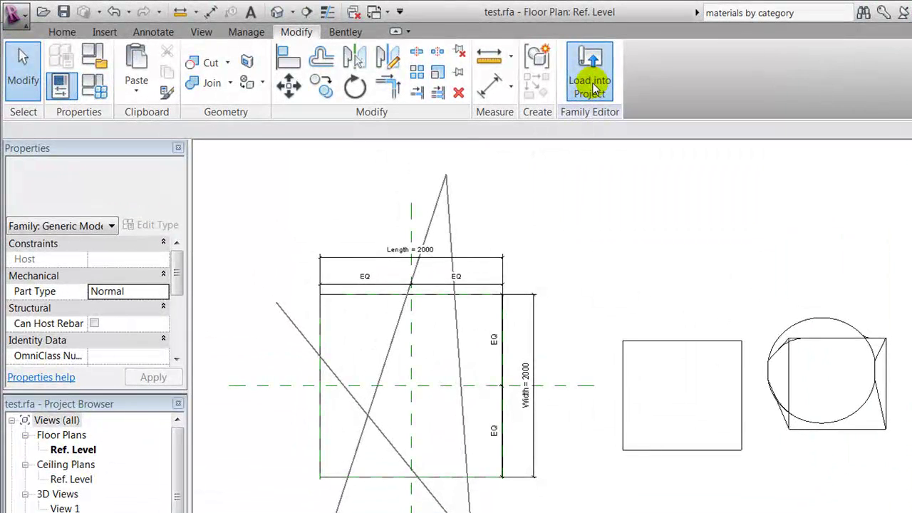
# Step: Load test into the project, place one instance on the Level 1 plan, and open Level 2
pyautogui.click(592, 85)
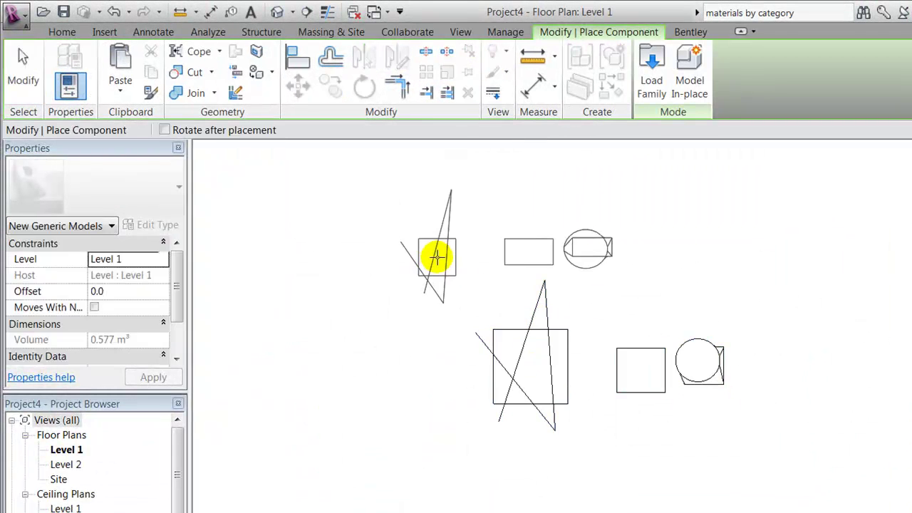
pyautogui.click(437, 258)
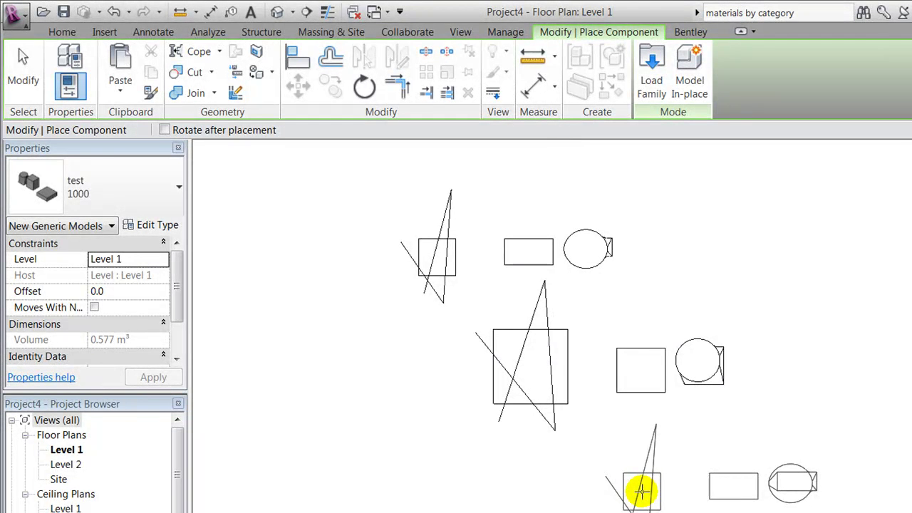
pyautogui.press('Escape')
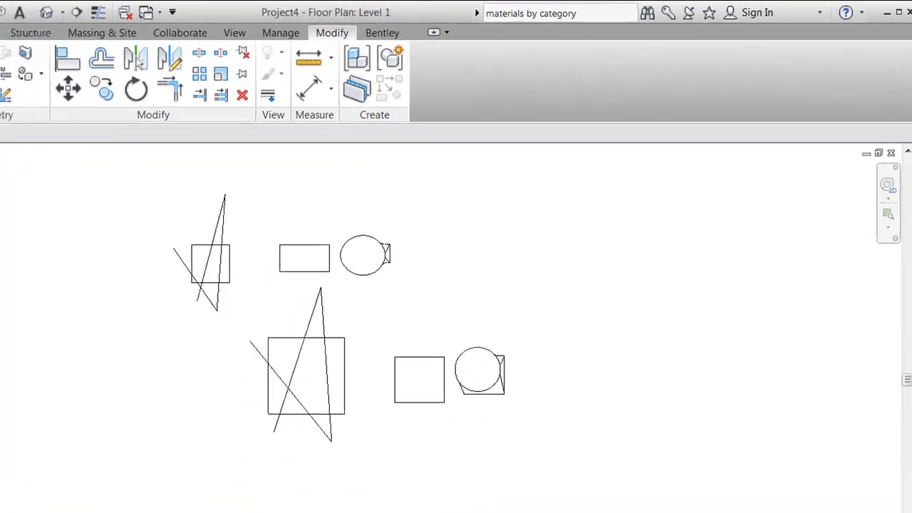
pyautogui.doubleClick(51, 376)
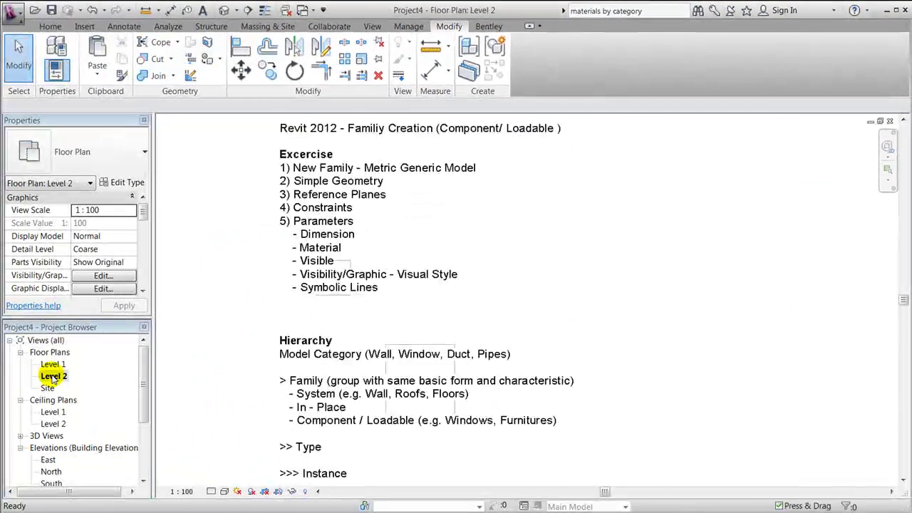
# Step: Scroll the Level 2 course notes down until the Guidelines section is at the top
pyautogui.click(904, 477)
pyautogui.click(904, 477)
pyautogui.click(903, 479)
pyautogui.click(904, 480)
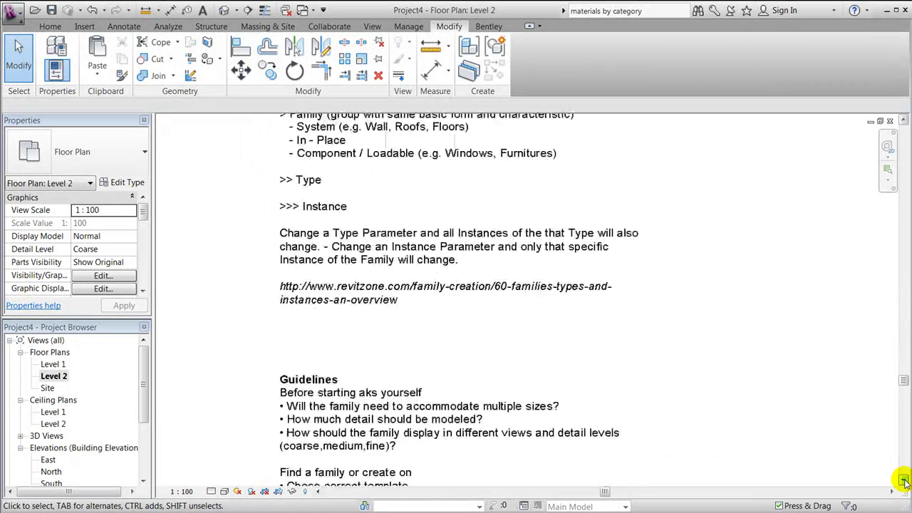
pyautogui.click(903, 481)
pyautogui.click(903, 481)
pyautogui.click(904, 481)
pyautogui.click(904, 481)
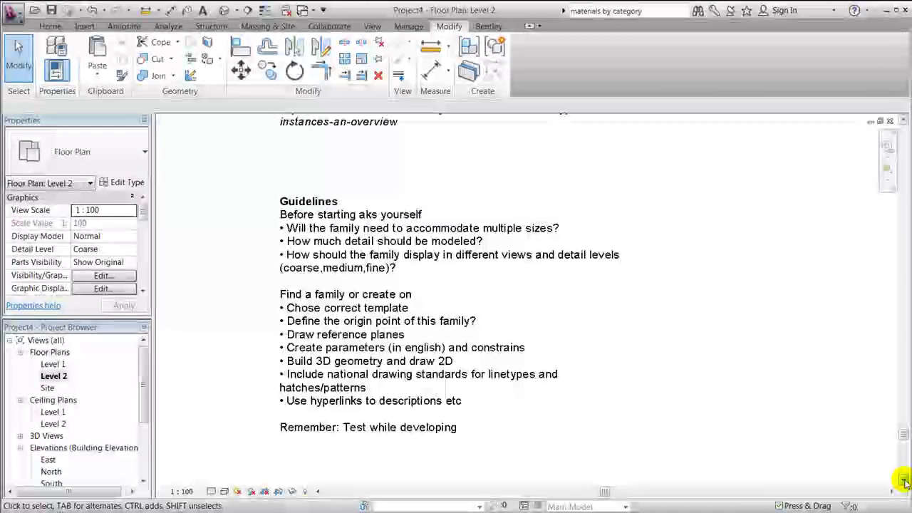
pyautogui.click(904, 481)
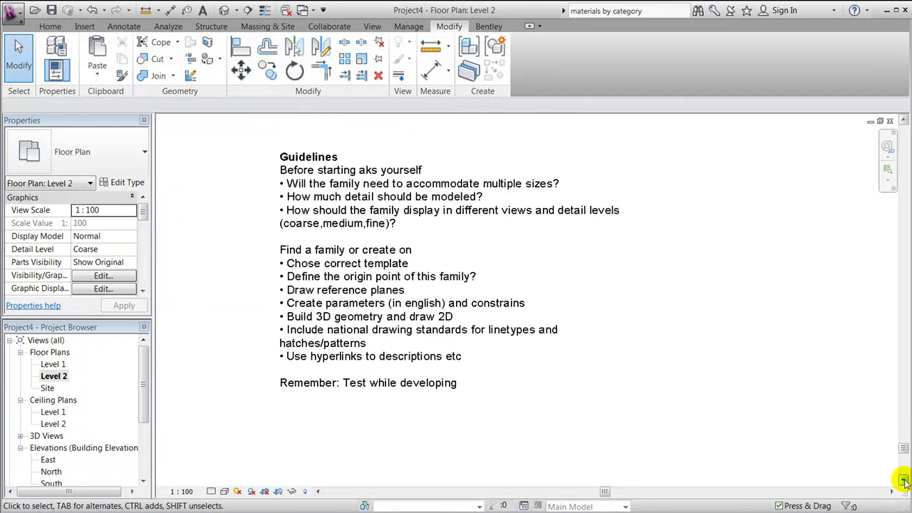